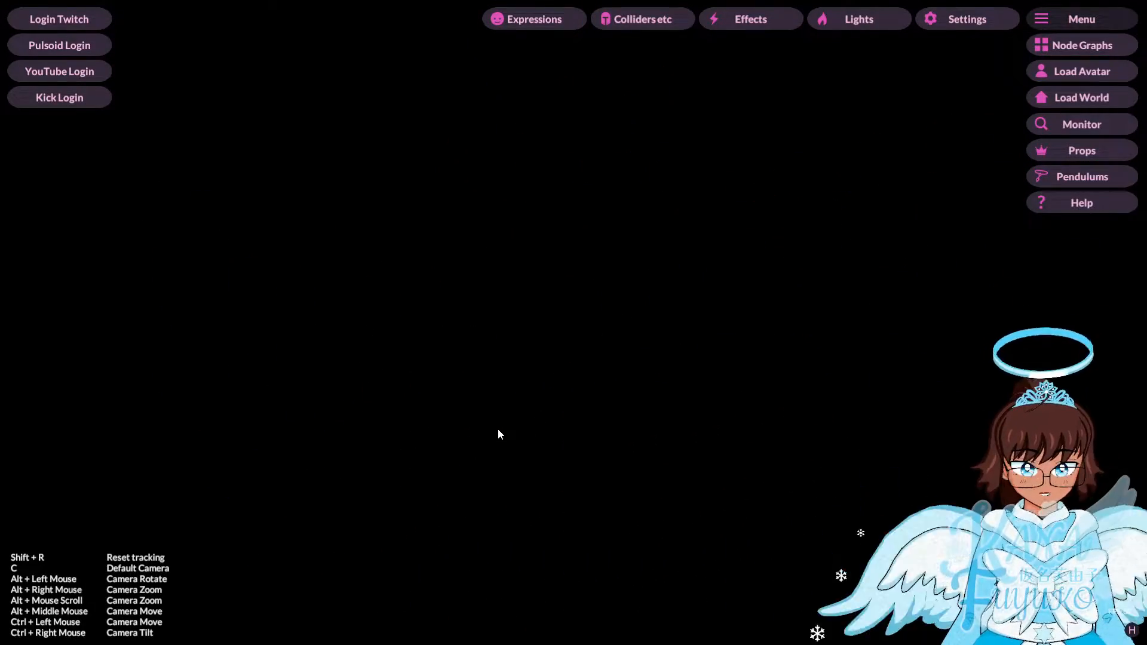
# Restore the default camera view and practise rotating and zooming the camera around the avatar.
pyautogui.press('c')
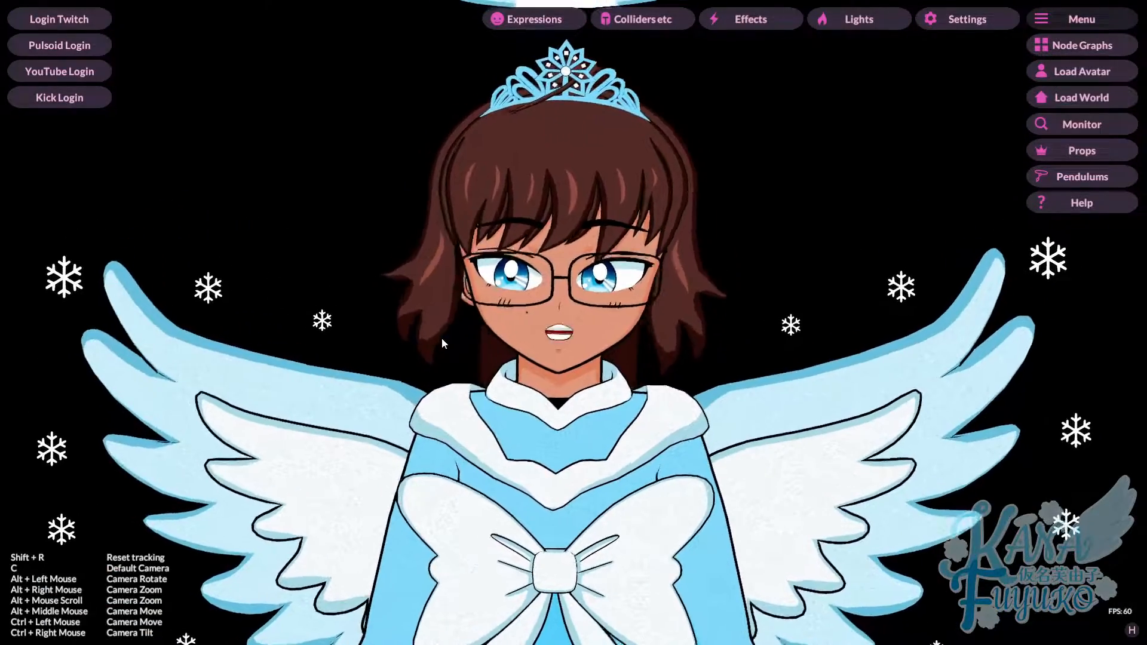
pyautogui.keyDown('alt'); pyautogui.moveTo(442, 338); pyautogui.dragTo(697, 316); pyautogui.keyUp('alt')
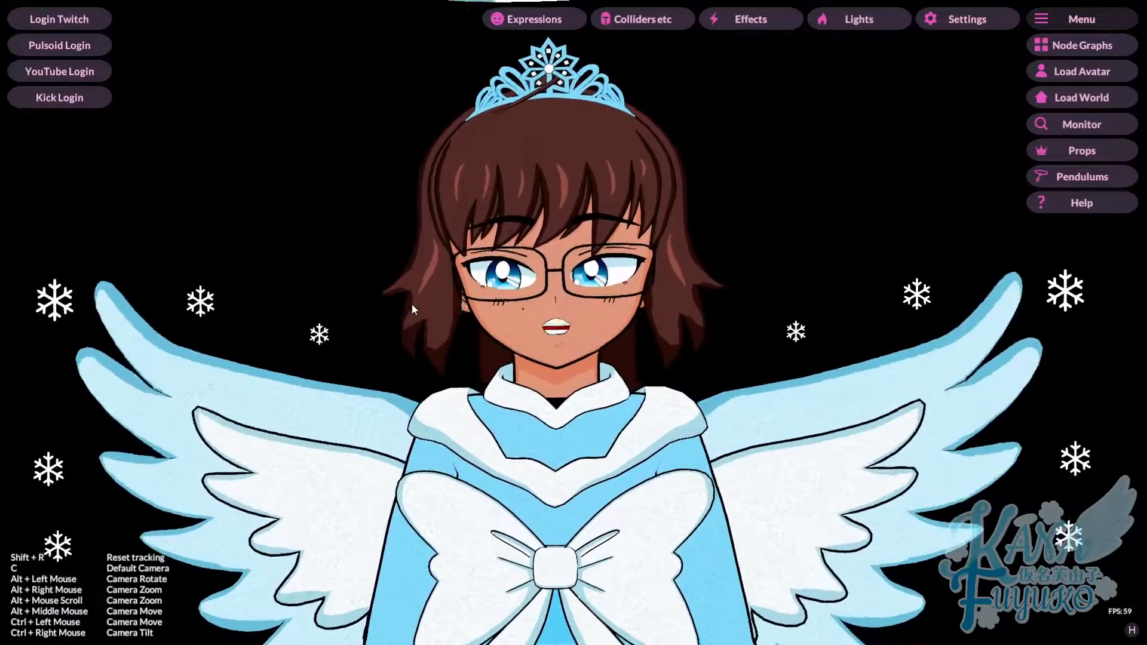
pyautogui.moveTo(416, 317)
pyautogui.keyDown('alt'); pyautogui.mouseDown(button='right')
pyautogui.moveTo(392, 623)
pyautogui.moveTo(521, 206)
pyautogui.moveTo(454, 538)
pyautogui.moveTo(422, 312)
pyautogui.mouseUp(button='right'); pyautogui.keyUp('alt')
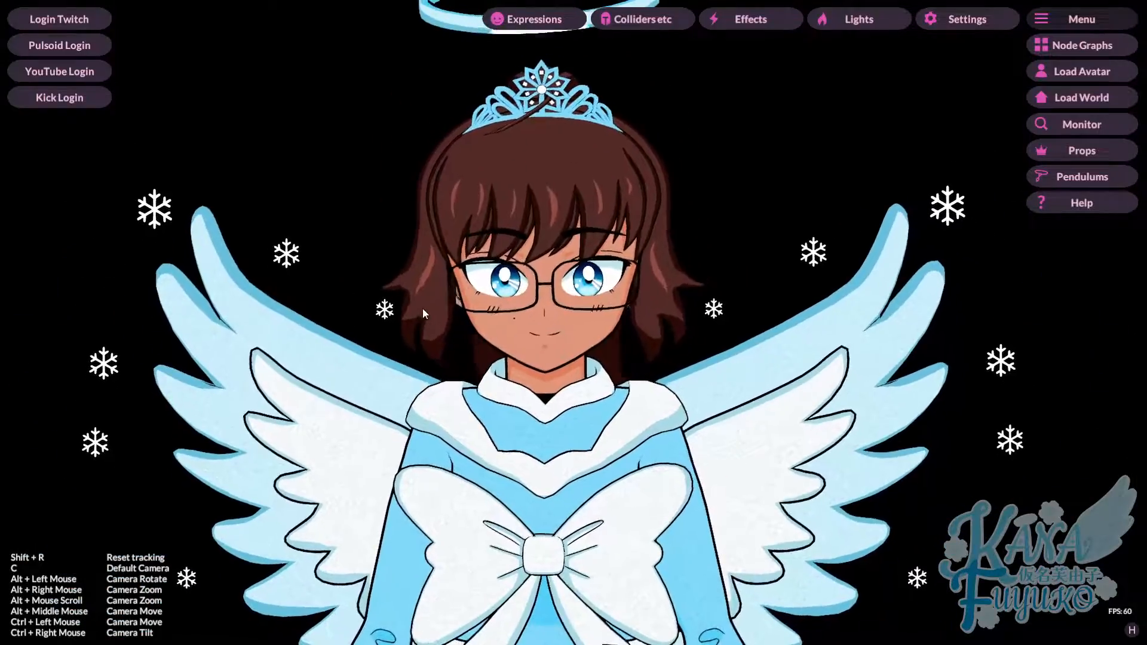
pyautogui.keyDown('alt'); pyautogui.moveTo(422, 312); pyautogui.dragTo(284, 344); pyautogui.keyUp('alt')
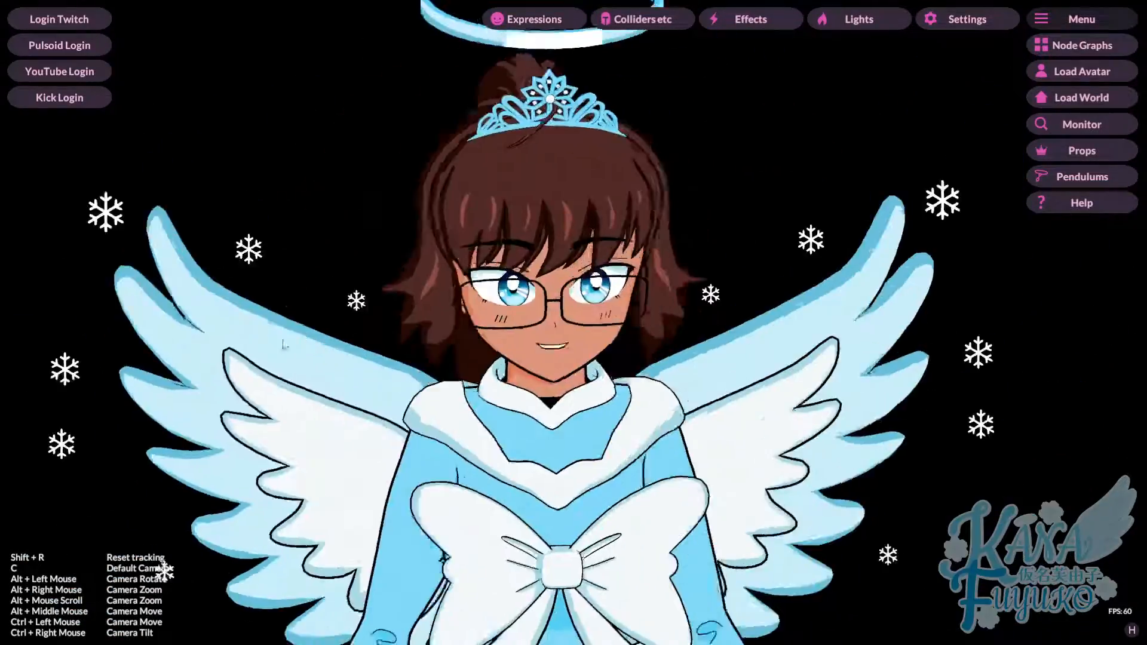
pyautogui.keyDown('alt'); pyautogui.moveTo(284, 344); pyautogui.dragTo(520, 268, button='right'); pyautogui.keyUp('alt')
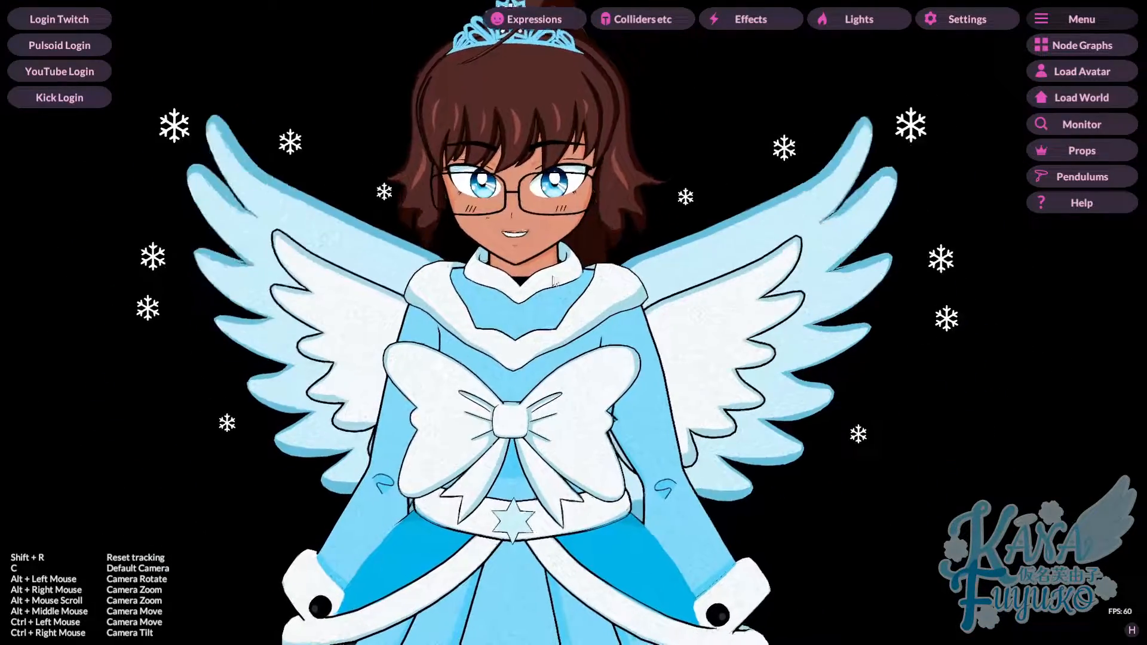
# Pan the camera and tilt it until the avatar lies sideways, and finish by restoring the default camera.
pyautogui.keyDown('ctrl'); pyautogui.moveTo(551, 280); pyautogui.dragTo(526, 312); pyautogui.keyUp('ctrl')
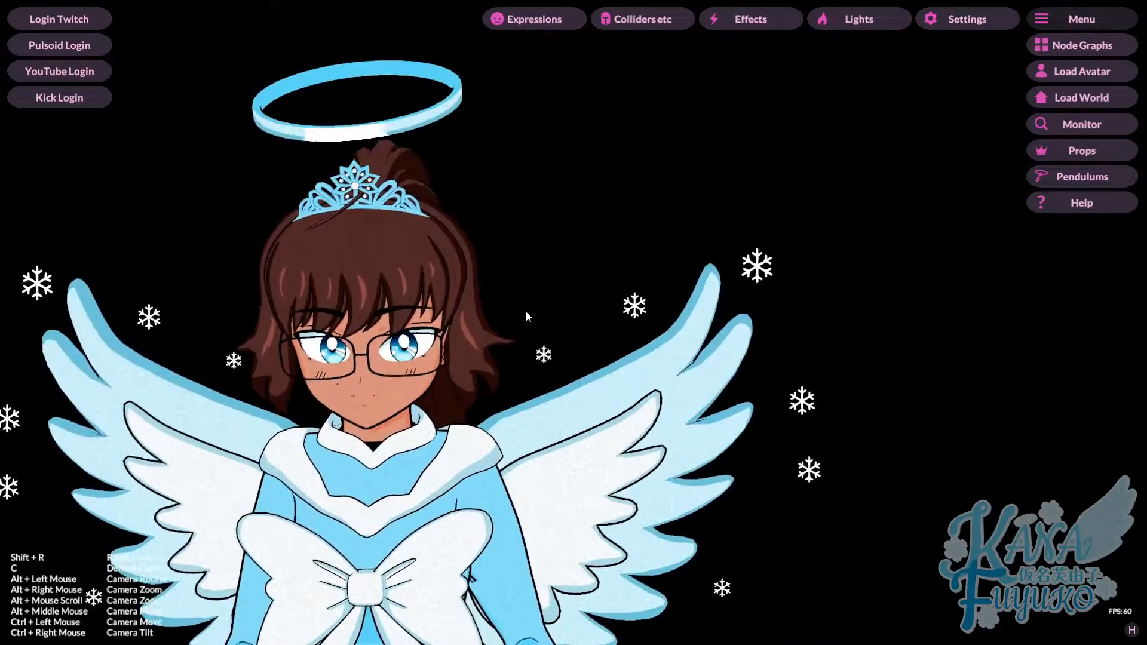
pyautogui.keyDown('ctrl'); pyautogui.moveTo(526, 312); pyautogui.dragTo(321, 428, button='right'); pyautogui.keyUp('ctrl')
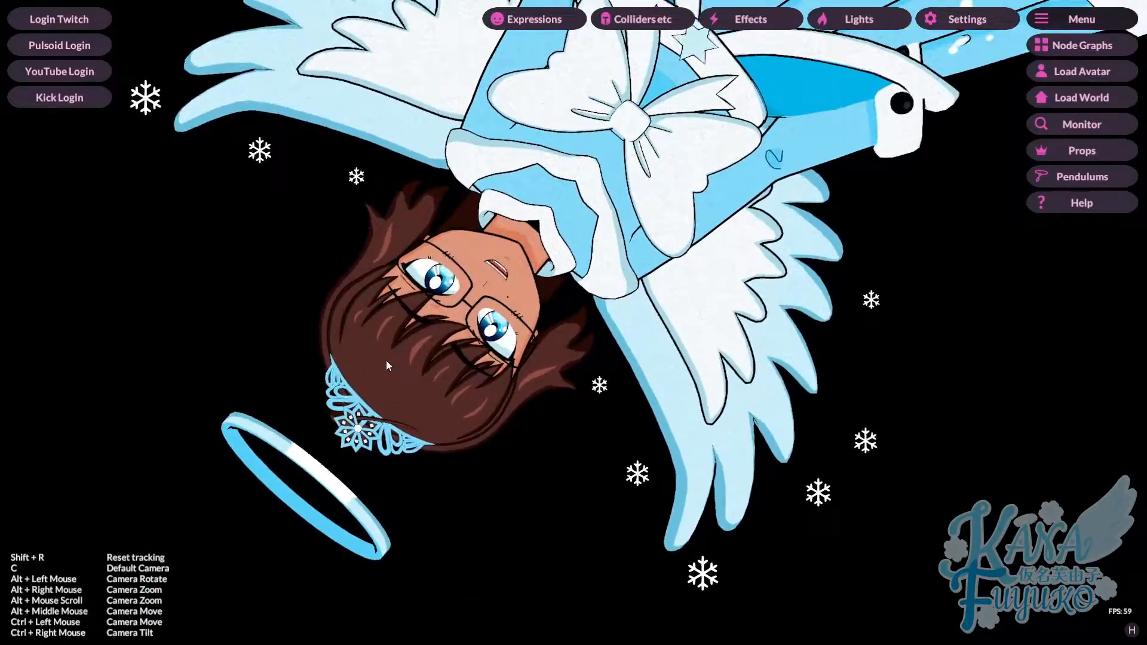
pyautogui.keyDown('ctrl'); pyautogui.moveTo(386, 360); pyautogui.dragTo(1088, 168, button='right'); pyautogui.keyUp('ctrl')
pyautogui.keyDown('ctrl'); pyautogui.moveTo(430, 299); pyautogui.dragTo(66, 342, button='right'); pyautogui.keyUp('ctrl')
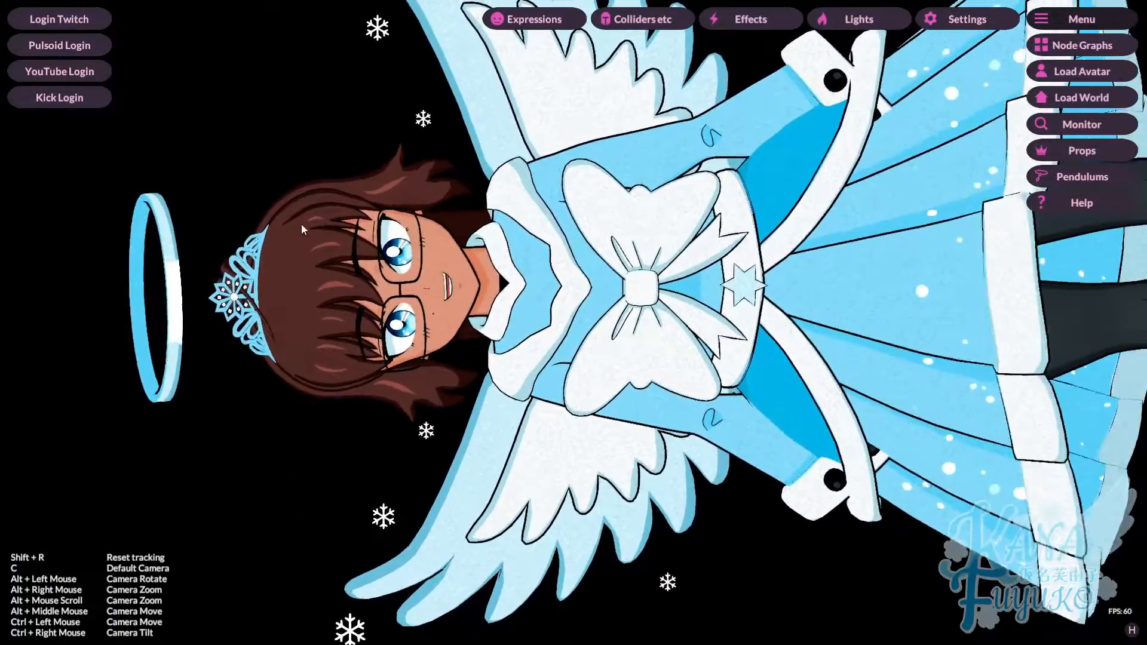
pyautogui.keyDown('ctrl'); pyautogui.moveTo(301, 226); pyautogui.dragTo(373, 279); pyautogui.keyUp('ctrl')
pyautogui.keyDown('ctrl'); pyautogui.moveTo(372, 278); pyautogui.dragTo(241, 556, button='right'); pyautogui.keyUp('ctrl')
pyautogui.press('c')
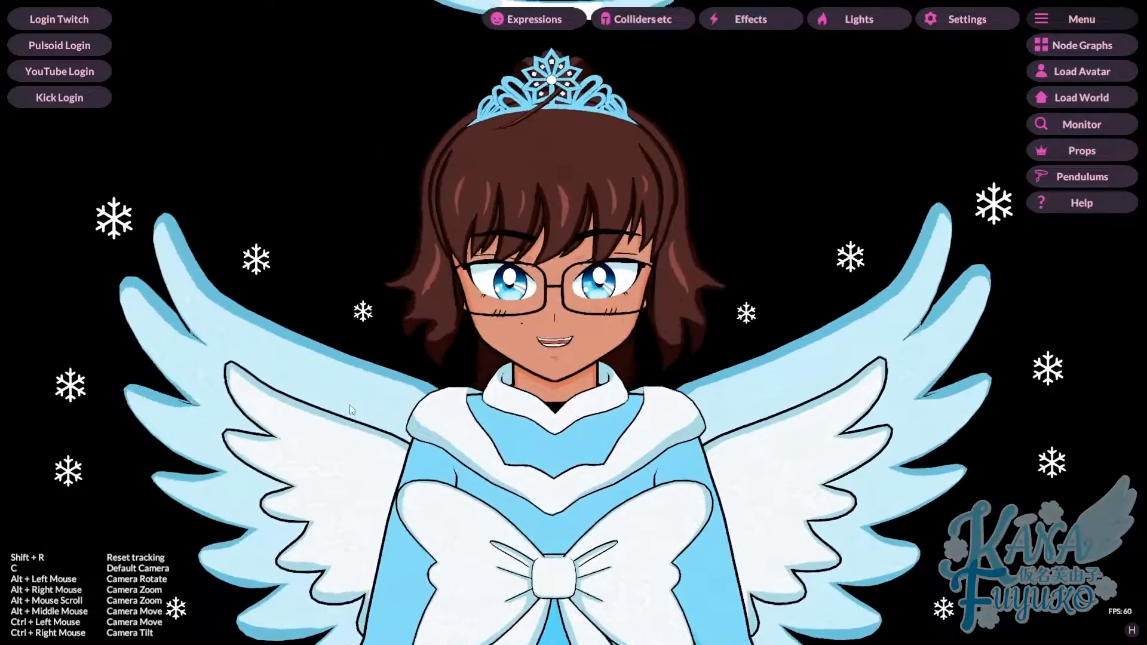
# View the avatar from its side, reset to the default camera, and zoom in on the face and back out.
pyautogui.keyDown('ctrl'); pyautogui.moveTo(386, 299); pyautogui.dragTo(58, 420); pyautogui.keyUp('ctrl')
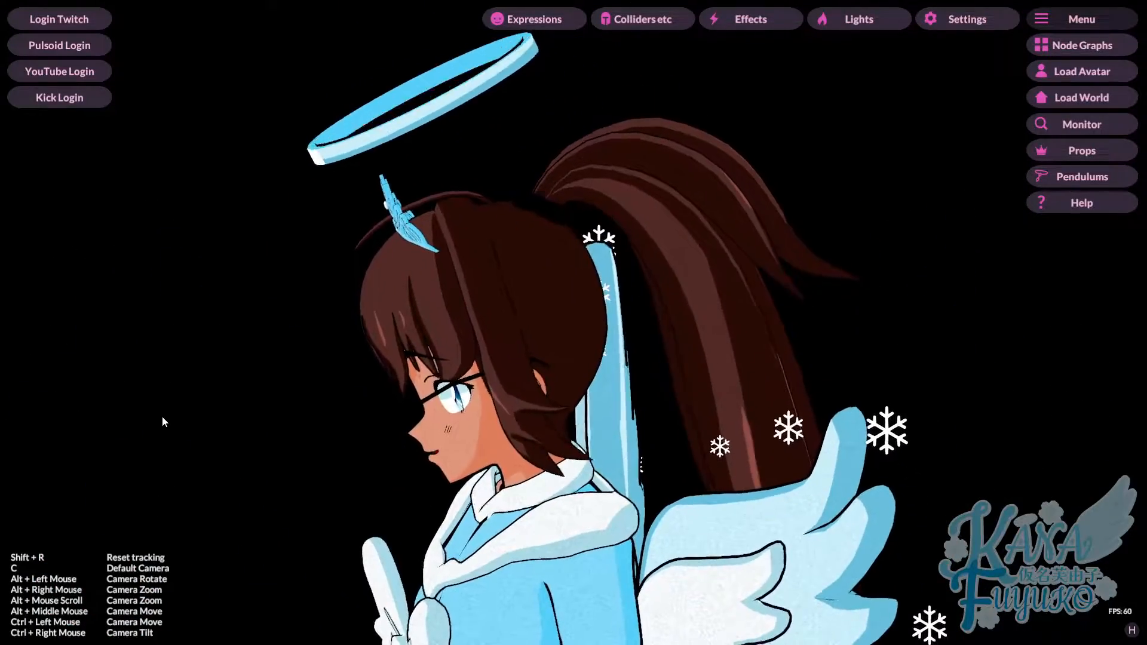
pyautogui.press('c')
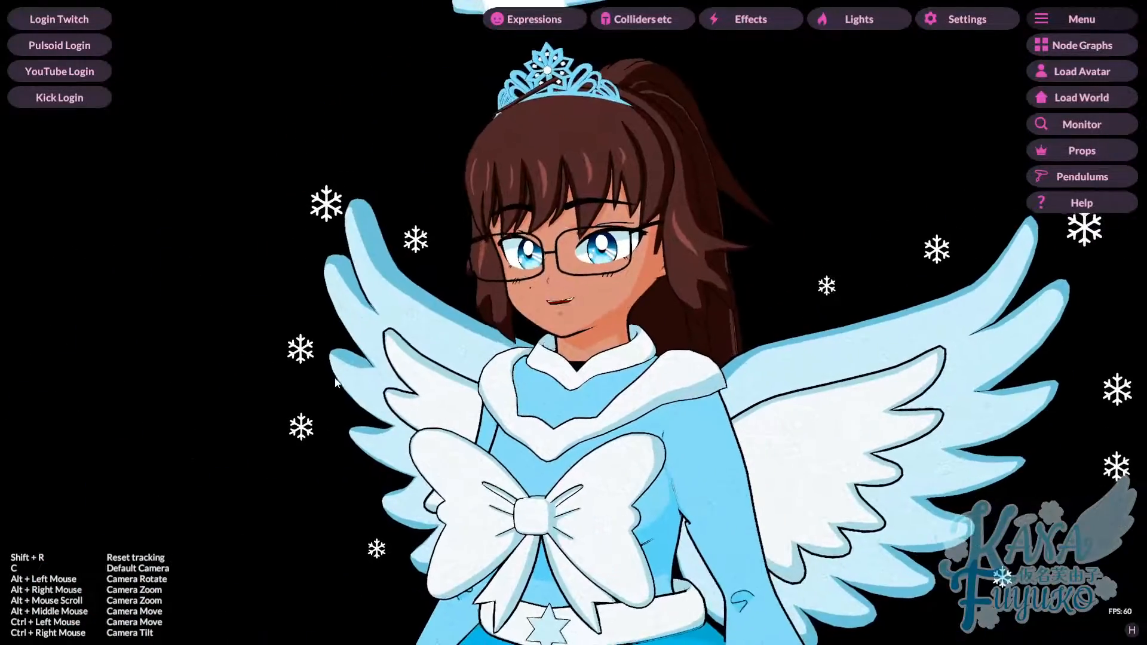
pyautogui.keyDown('alt'); pyautogui.scroll(6, 474, 358); pyautogui.keyUp('alt')
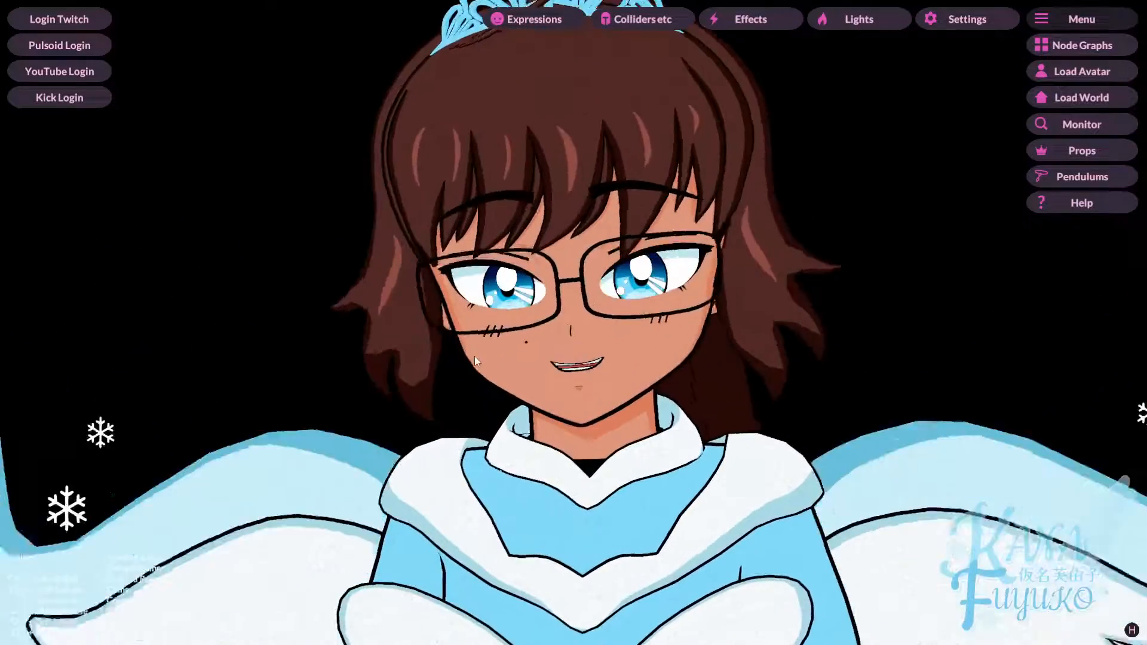
pyautogui.keyDown('alt'); pyautogui.scroll(-6, 475, 357); pyautogui.keyUp('alt')
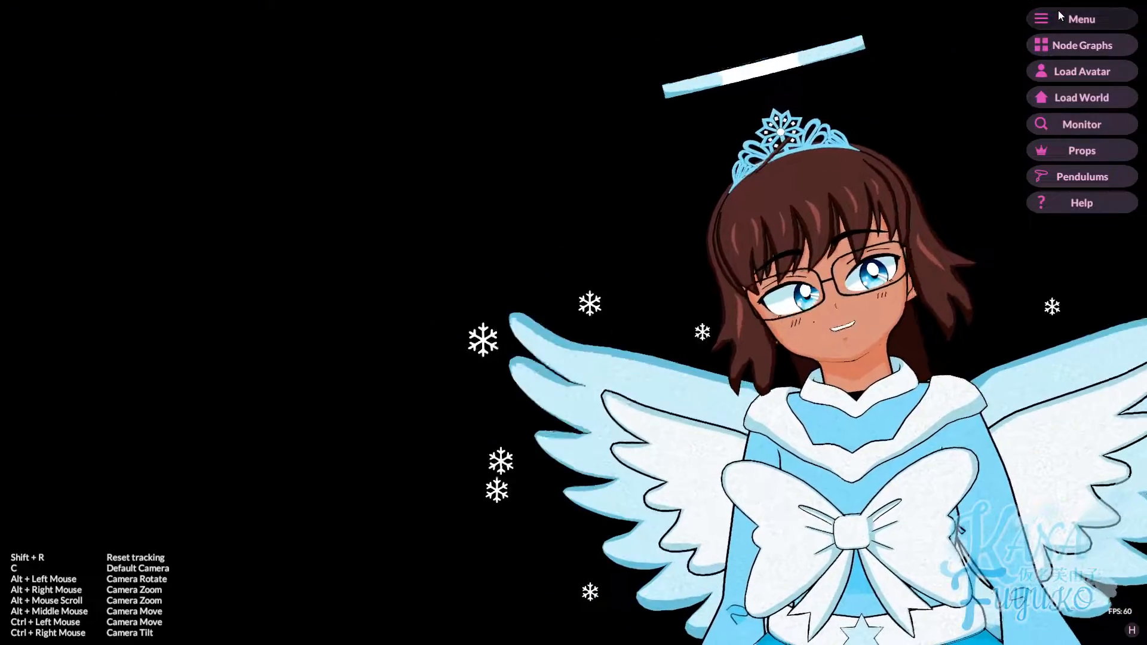
# Open the camera settings, set the focal length to 135 mm, and pull the camera back to frame the avatar's upper body.
pyautogui.click(992, 17)
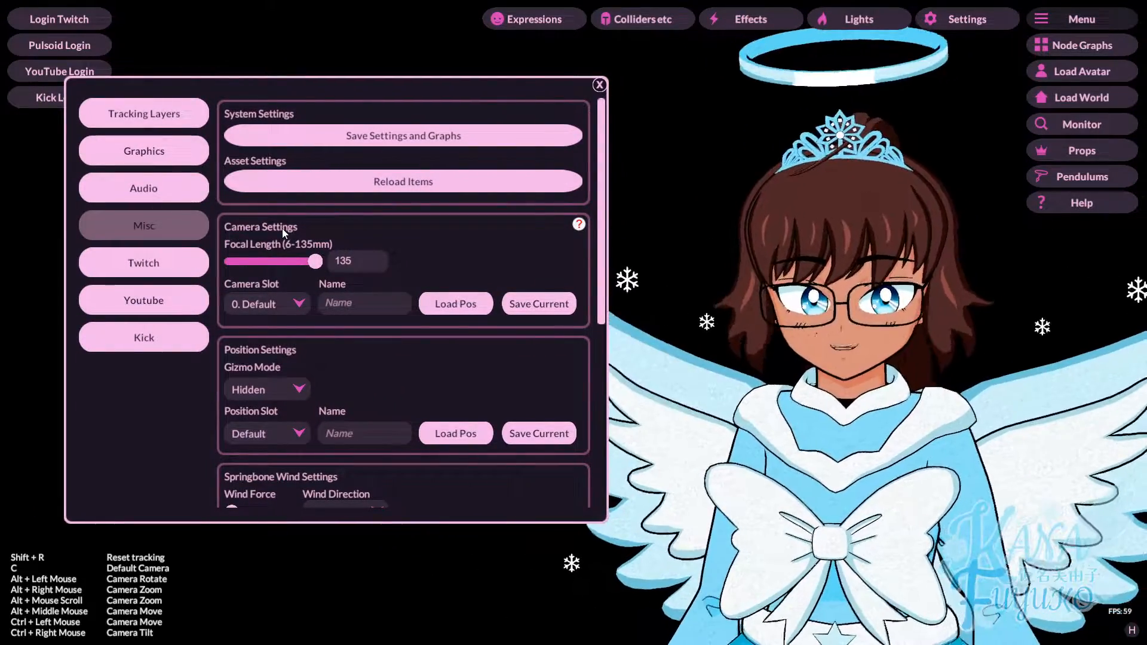
pyautogui.scroll(-1, 282, 228)
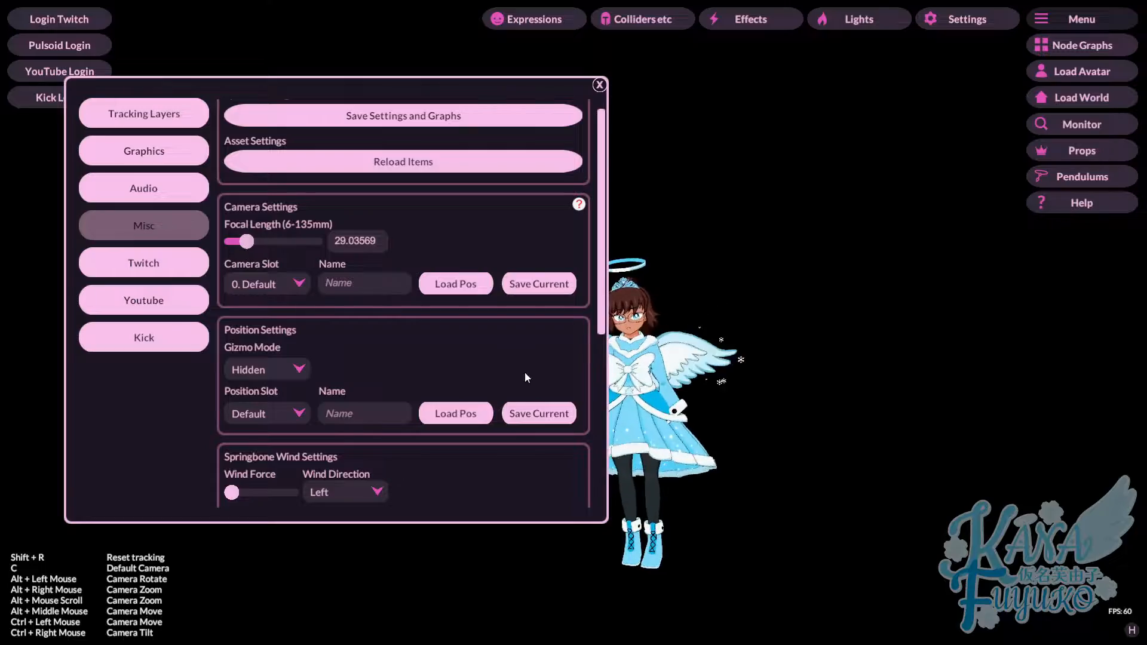
pyautogui.press('c')
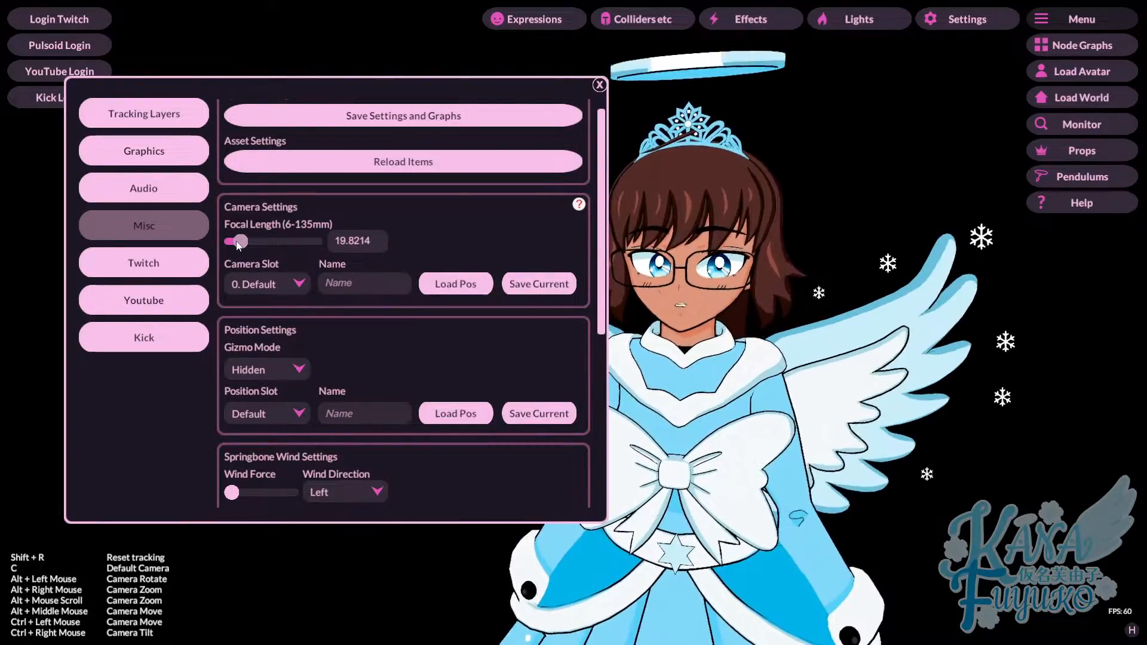
pyautogui.moveTo(238, 245); pyautogui.dragTo(316, 245)
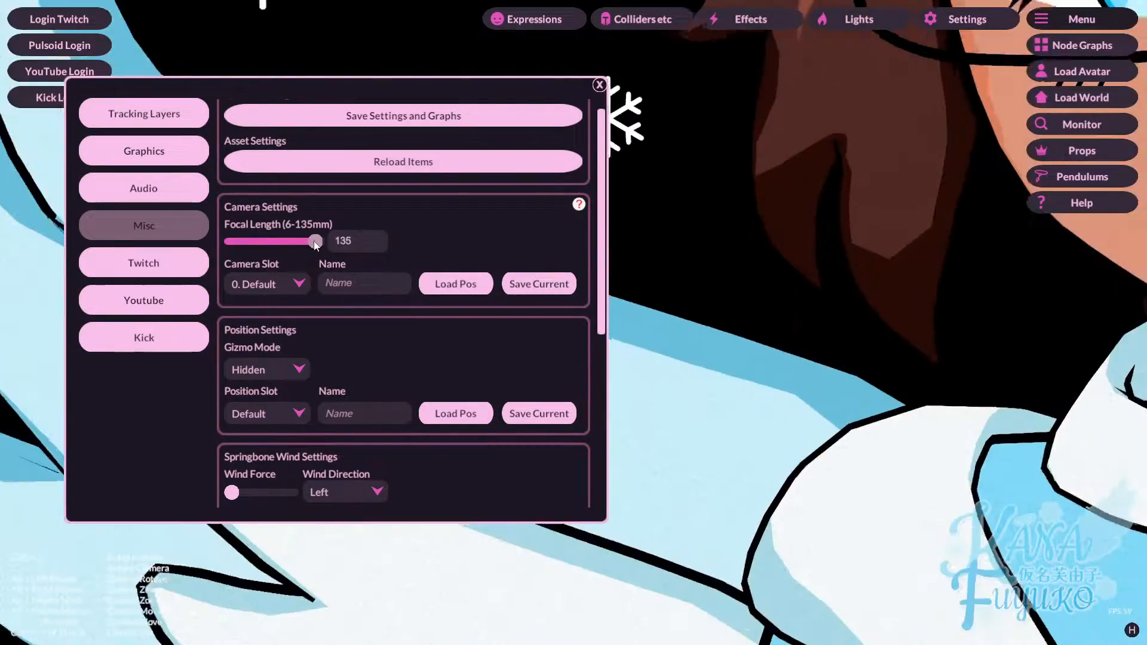
pyautogui.keyDown('alt'); pyautogui.scroll(-5, 771, 253); pyautogui.keyUp('alt')
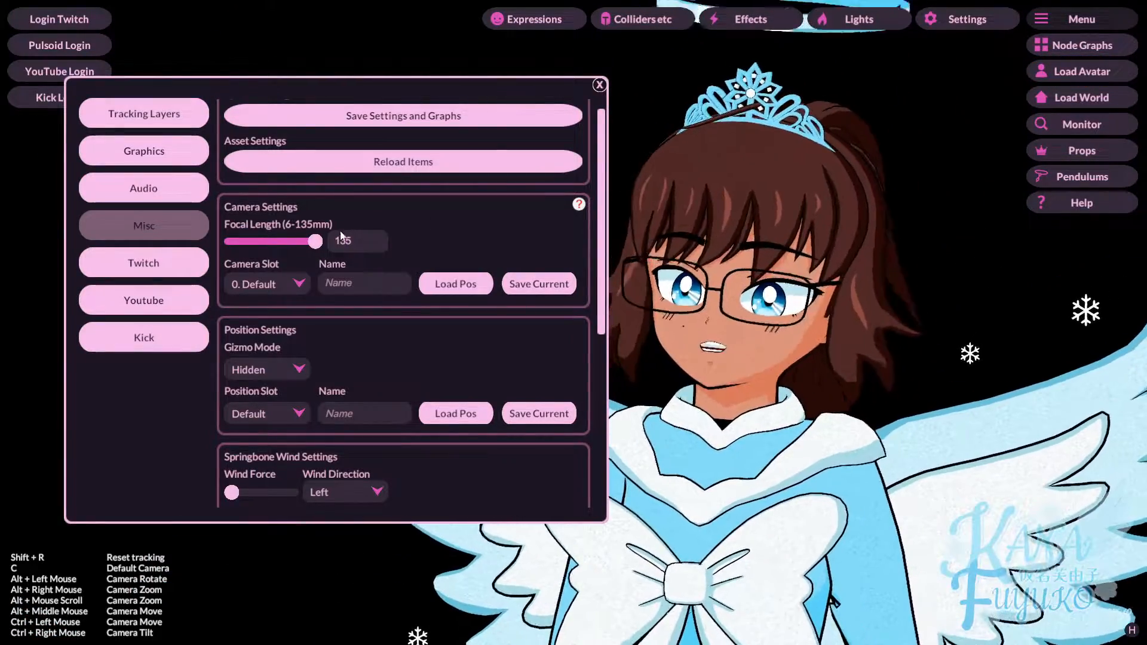
# Try a focal length of about 18.9 mm and compare the avatar's perspective up close and farther away.
pyautogui.moveTo(315, 241); pyautogui.dragTo(250, 263)
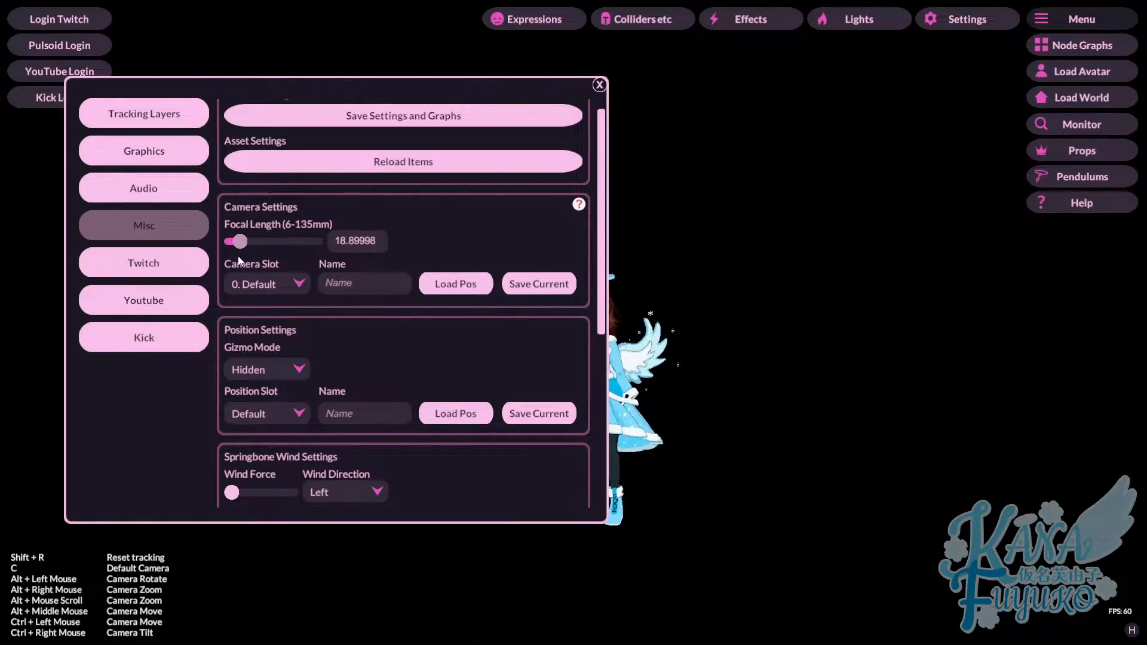
pyautogui.keyDown('alt'); pyautogui.scroll(6, 739, 371); pyautogui.keyUp('alt')
pyautogui.keyDown('alt'); pyautogui.scroll(-4, 737, 370); pyautogui.keyUp('alt')
pyautogui.keyDown('alt'); pyautogui.scroll(4, 743, 386); pyautogui.keyUp('alt')
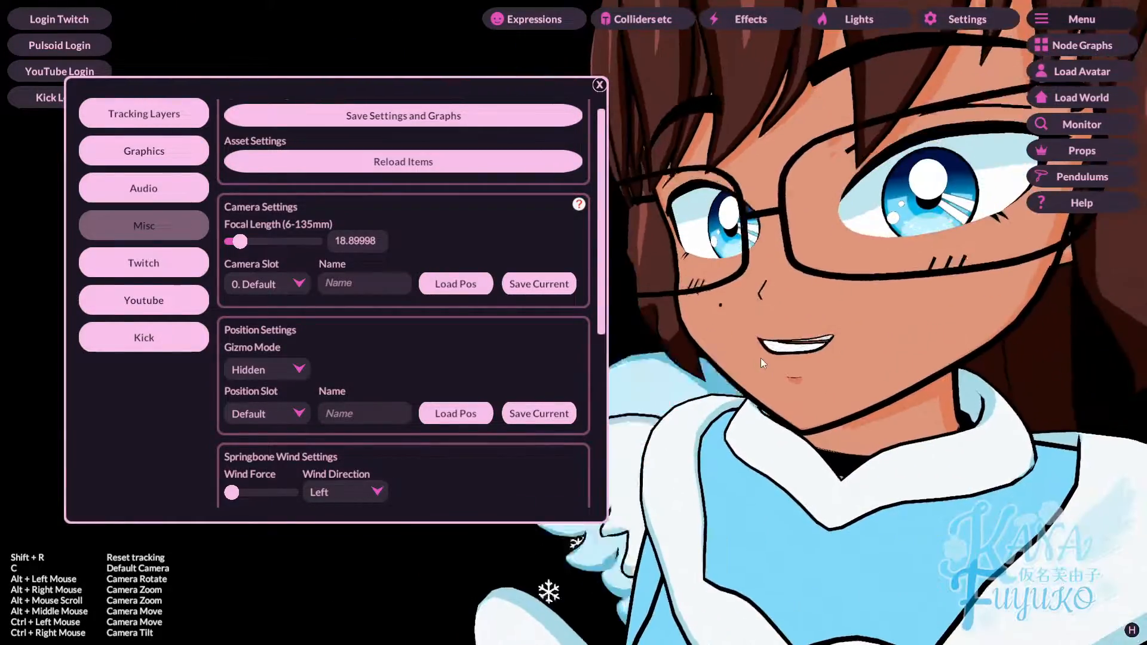
pyautogui.keyDown('alt'); pyautogui.scroll(-6, 758, 377); pyautogui.keyUp('alt')
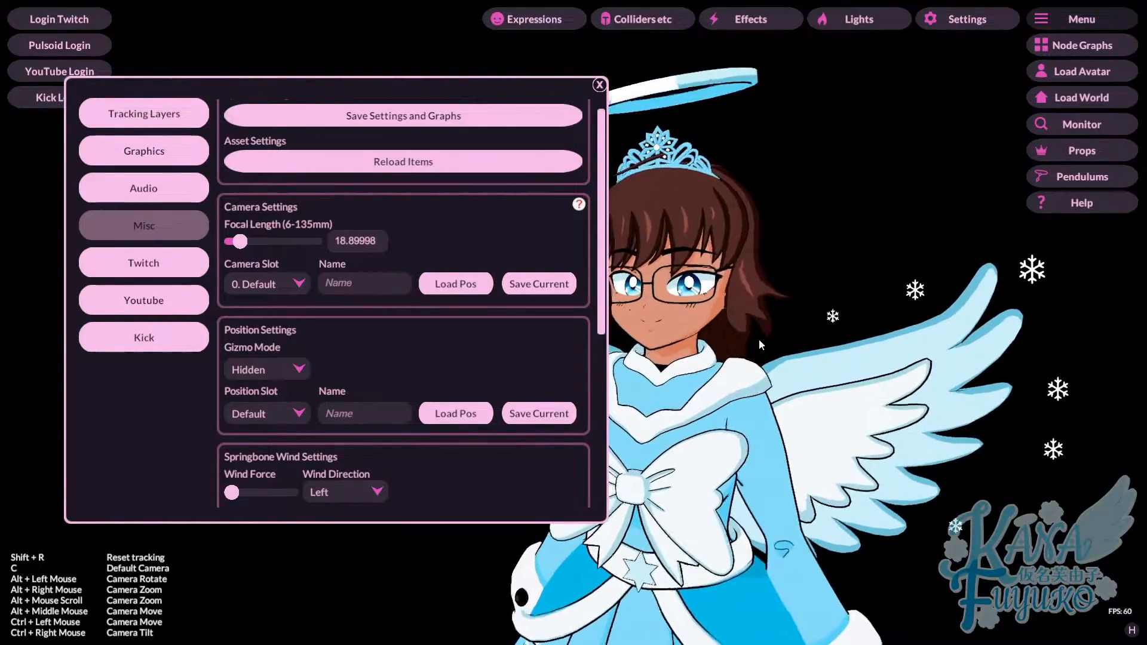
# Set the camera's focal length to 135 mm and frame the avatar's head and torso beside the settings window.
pyautogui.moveTo(240, 242); pyautogui.dragTo(419, 243)
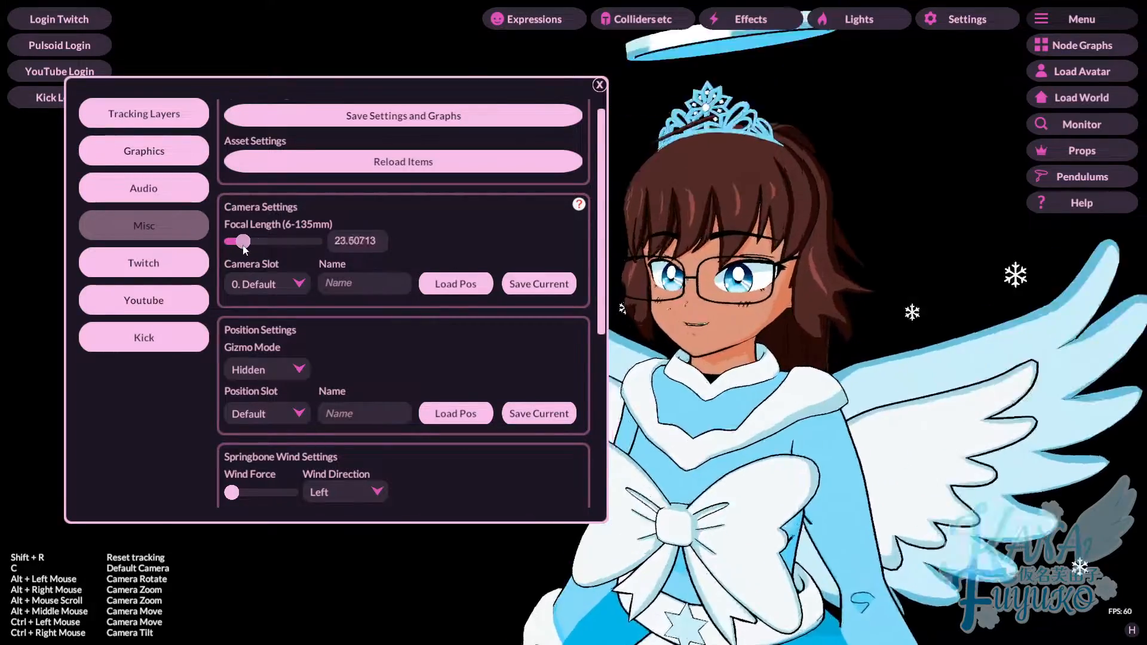
pyautogui.keyDown('alt'); pyautogui.scroll(-10, 686, 291); pyautogui.keyUp('alt')
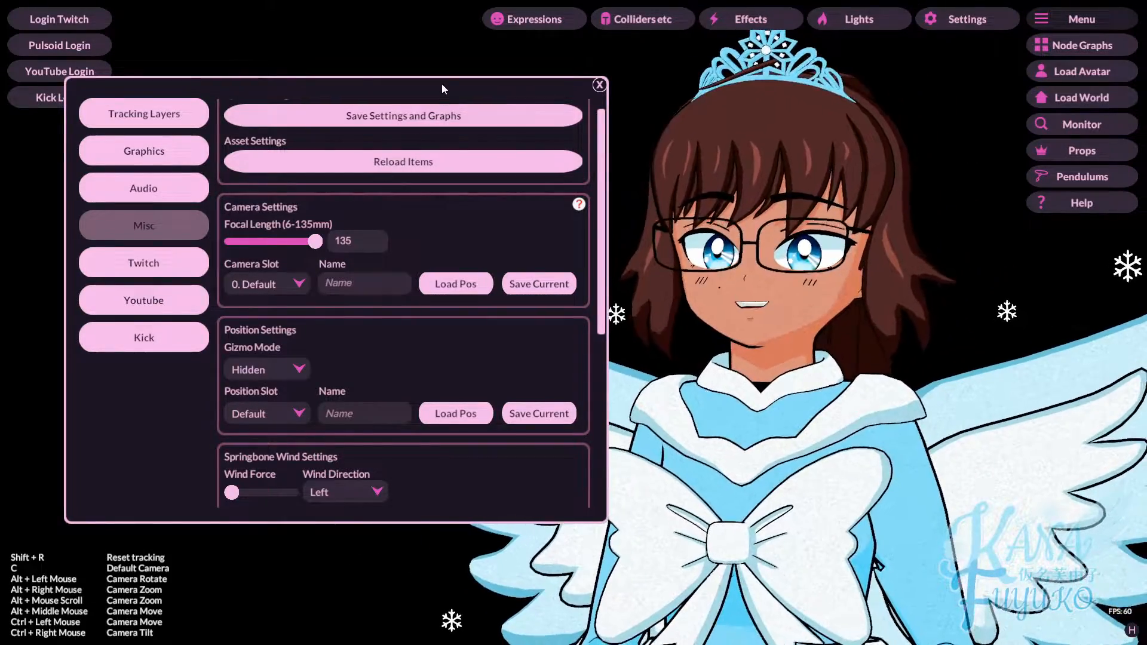
pyautogui.moveTo(442, 84); pyautogui.dragTo(295, 87)
# Select the Cam 1 camera slot and name it Stream Cam.
pyautogui.click(125, 289)
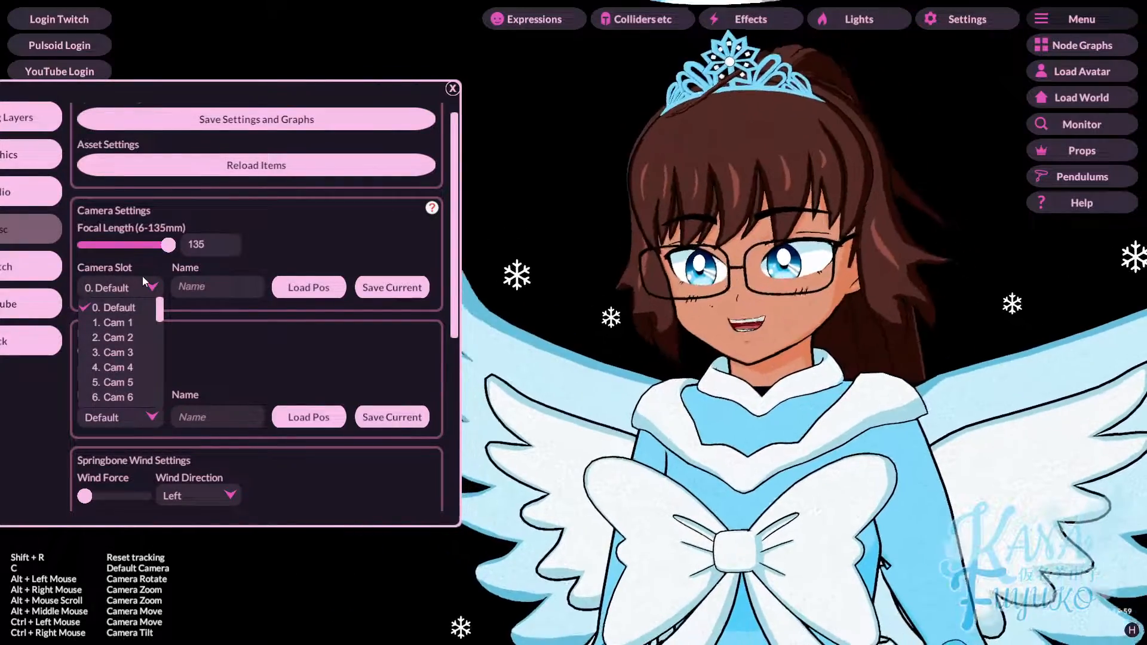
pyautogui.click(143, 279)
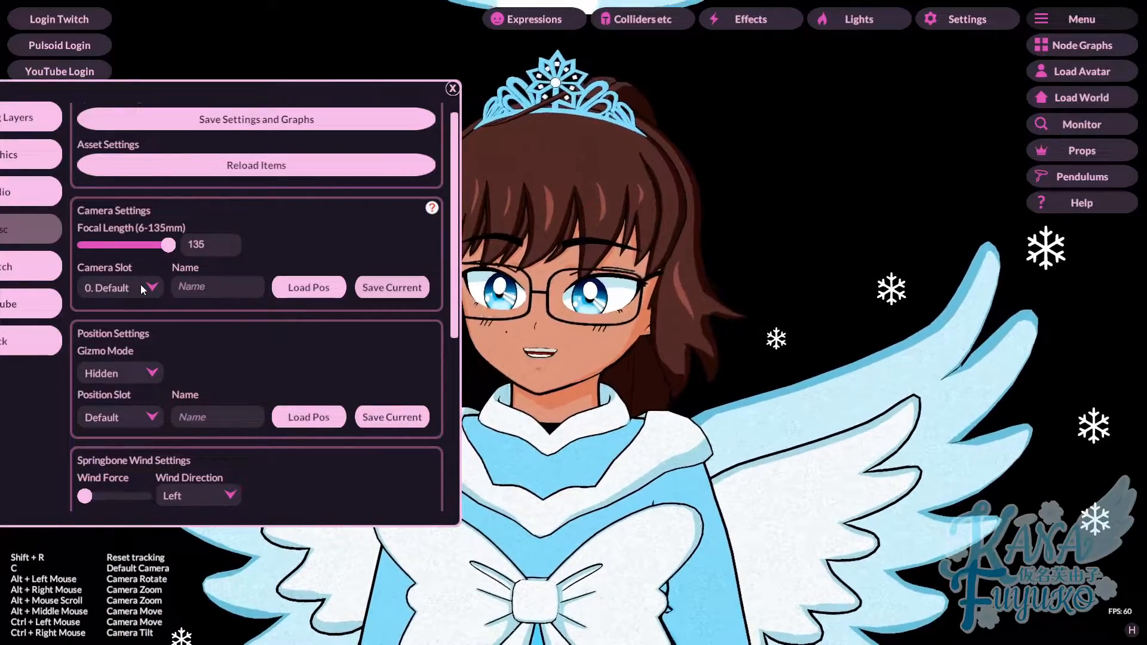
pyautogui.click(141, 284)
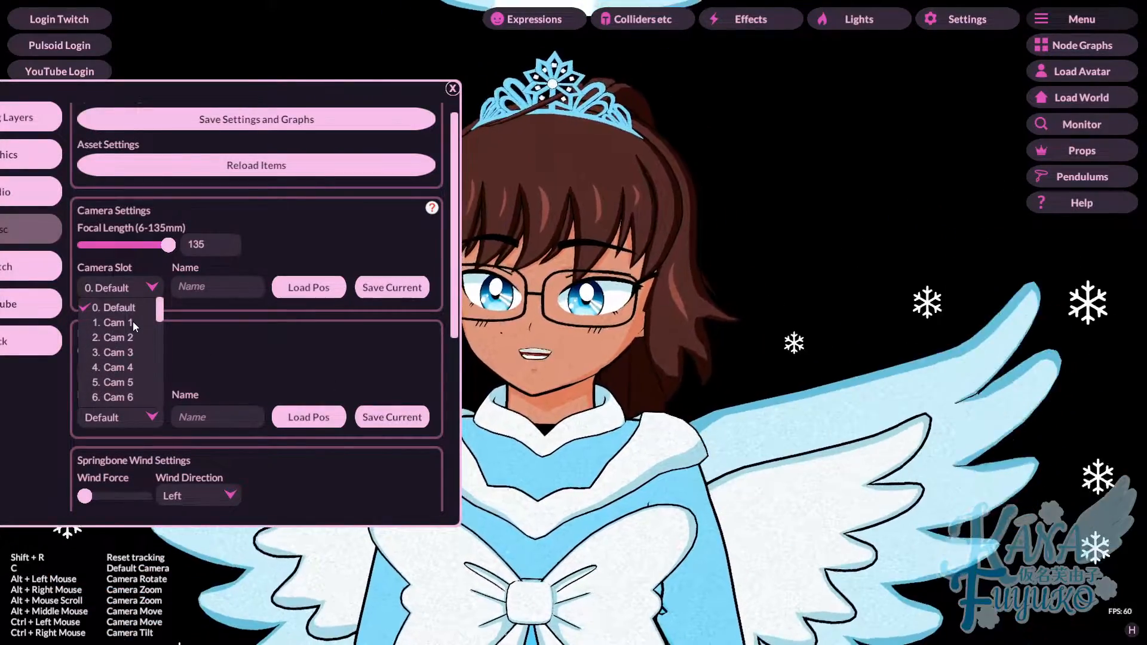
pyautogui.click(133, 322)
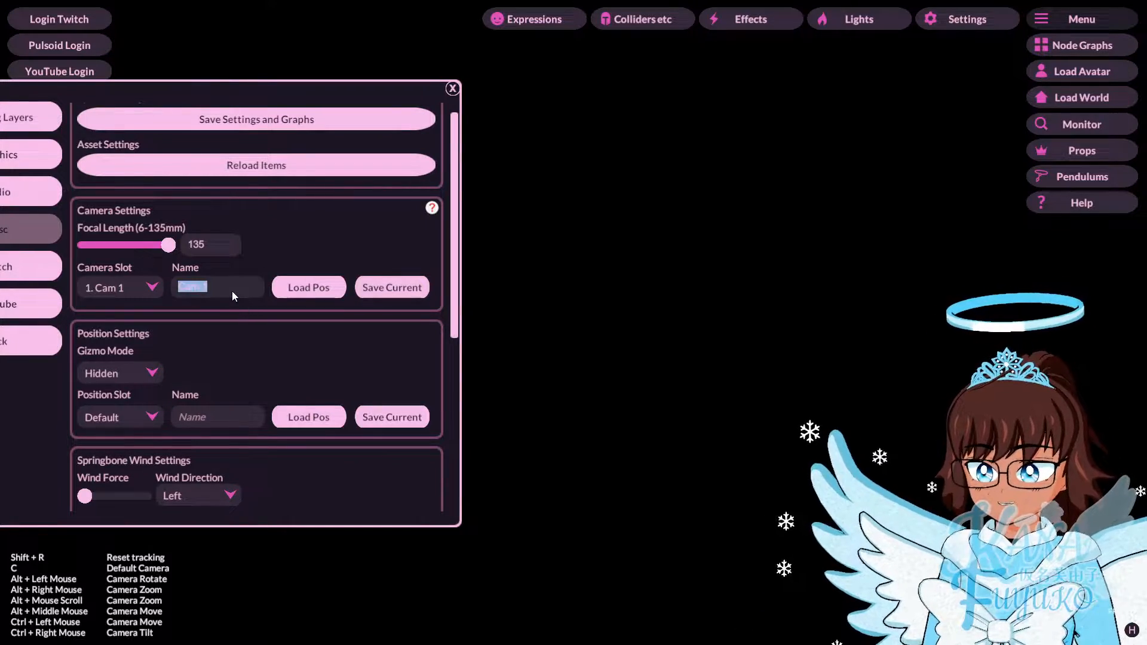
pyautogui.write('Stream')
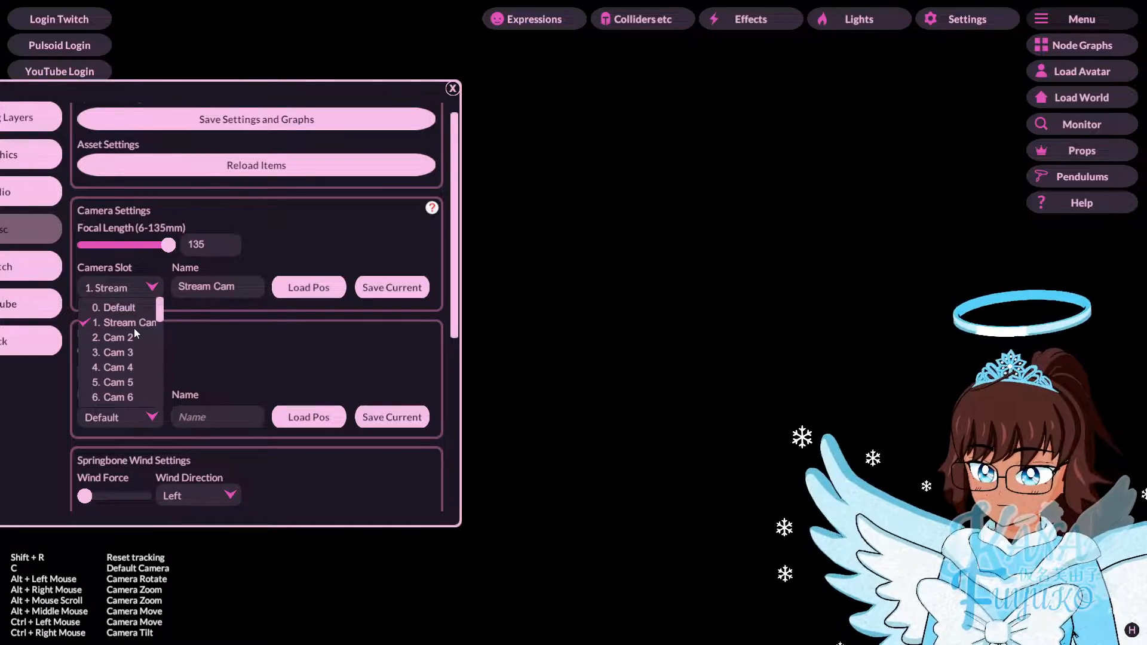
pyautogui.click(223, 337)
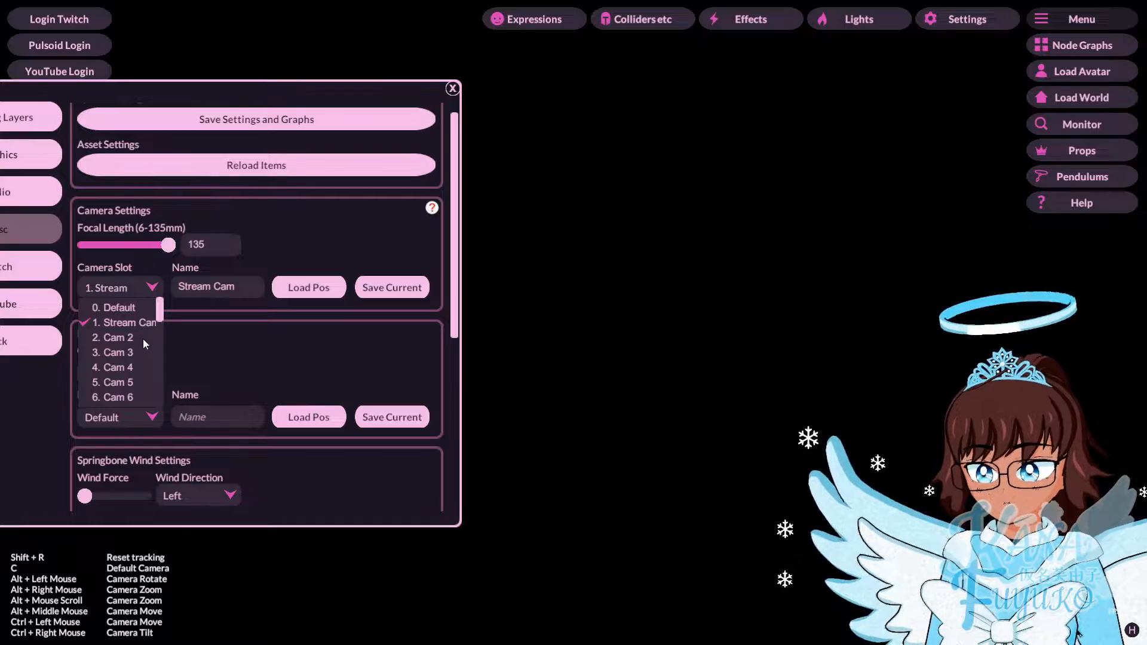
# Select the Cam 2 camera slot and frame an extreme close-up of the avatar's eyes.
pyautogui.click(142, 338)
pyautogui.moveTo(283, 96); pyautogui.dragTo(298, 357)
pyautogui.keyDown('alt'); pyautogui.scroll(3, 939, 420); pyautogui.keyUp('alt')
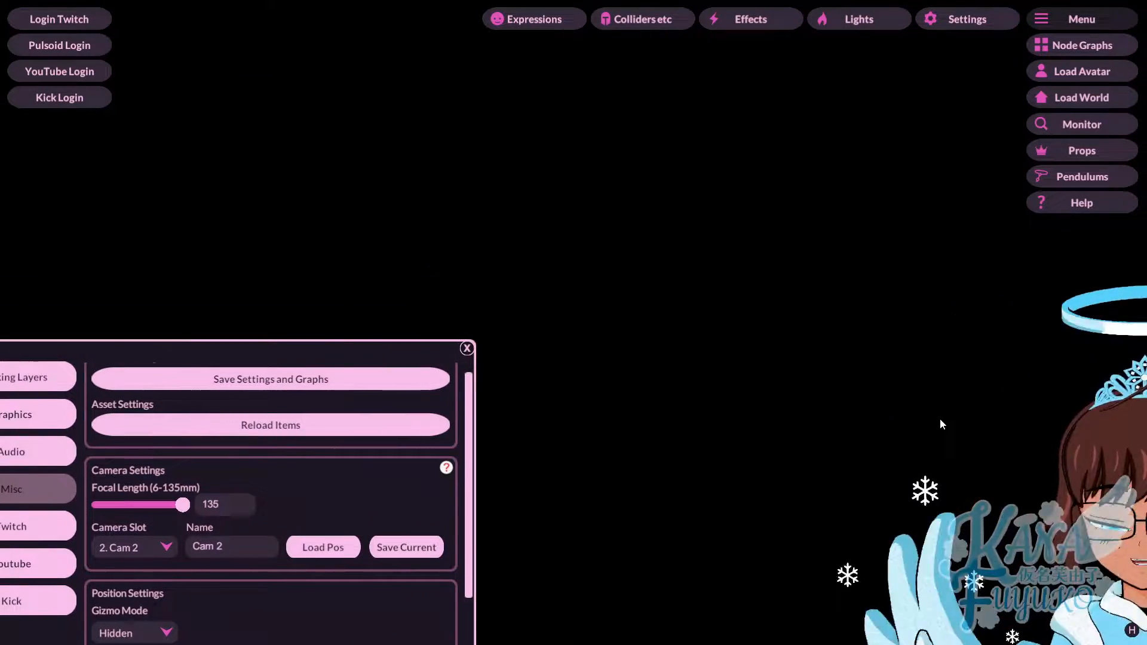
pyautogui.keyDown('alt'); pyautogui.scroll(10, 877, 400); pyautogui.keyUp('alt')
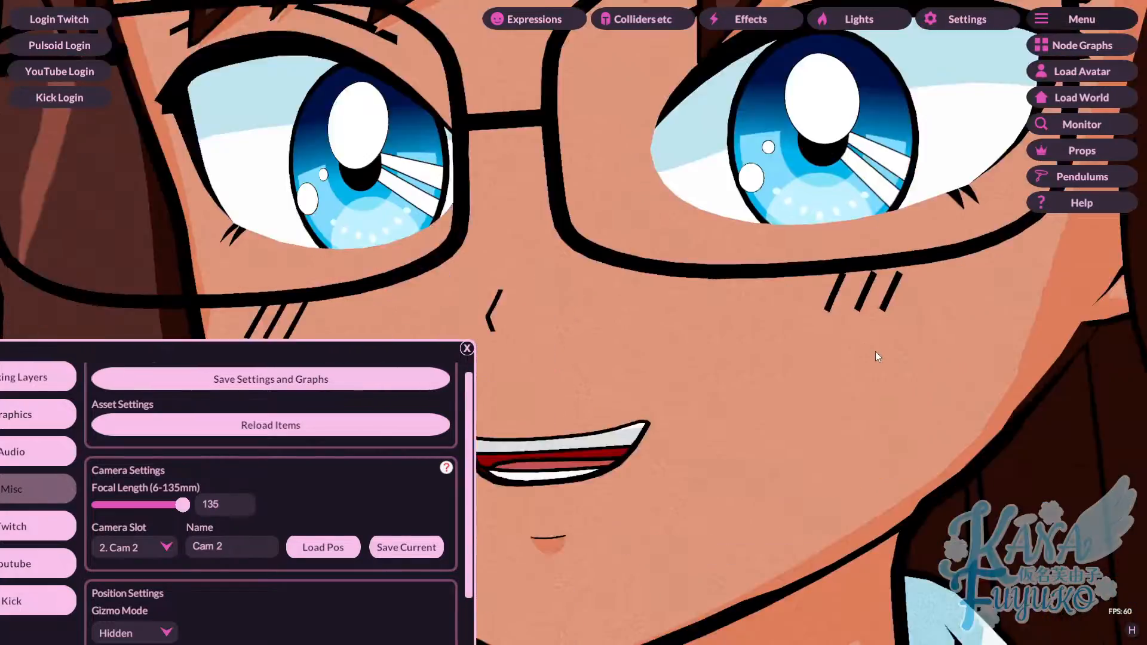
pyautogui.keyDown('alt'); pyautogui.scroll(3, 874, 371); pyautogui.keyUp('alt')
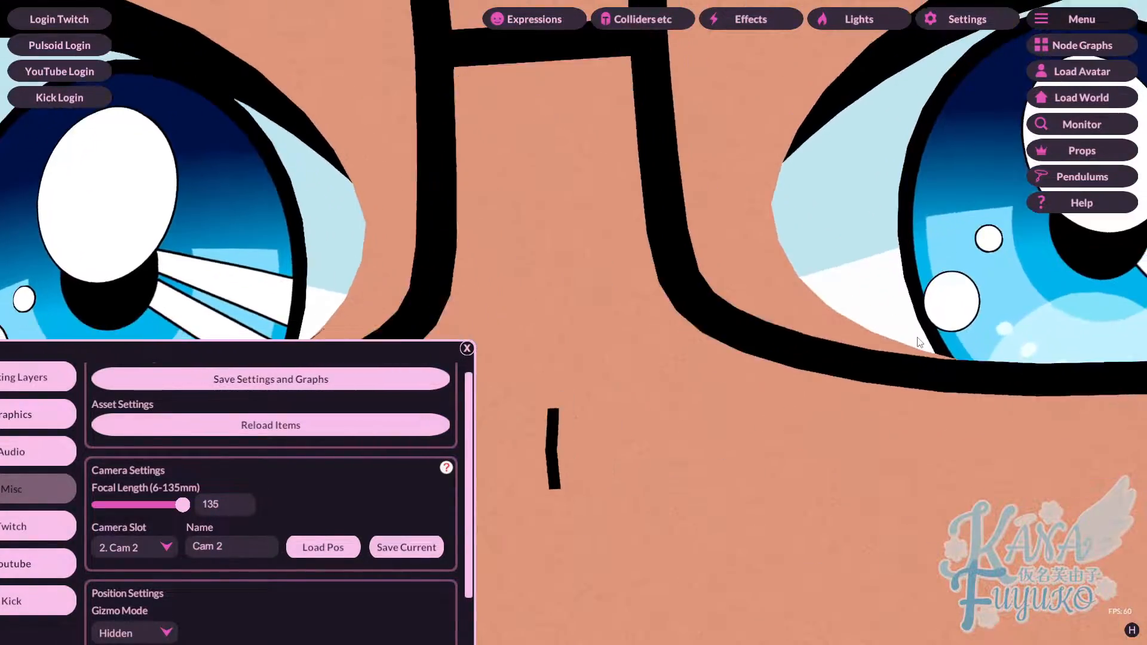
pyautogui.keyDown('alt'); pyautogui.scroll(-3, 916, 328); pyautogui.keyUp('alt')
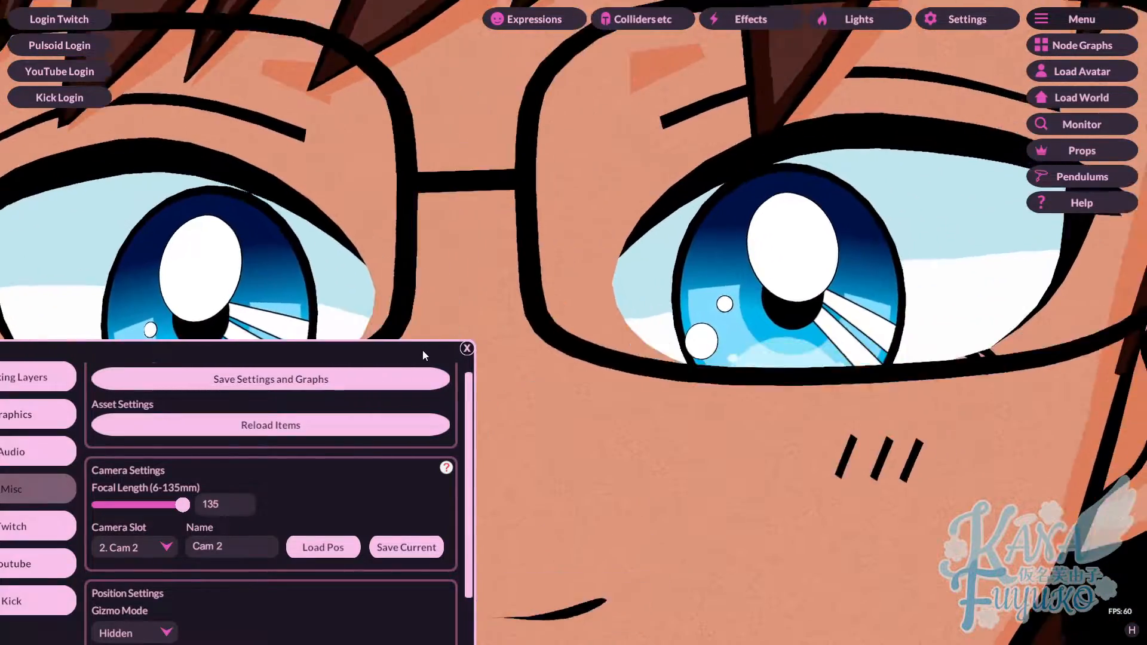
# Name the Cam 2 slot Zoom Cam and save the current close-up view to it.
pyautogui.moveTo(421, 350); pyautogui.dragTo(339, 64)
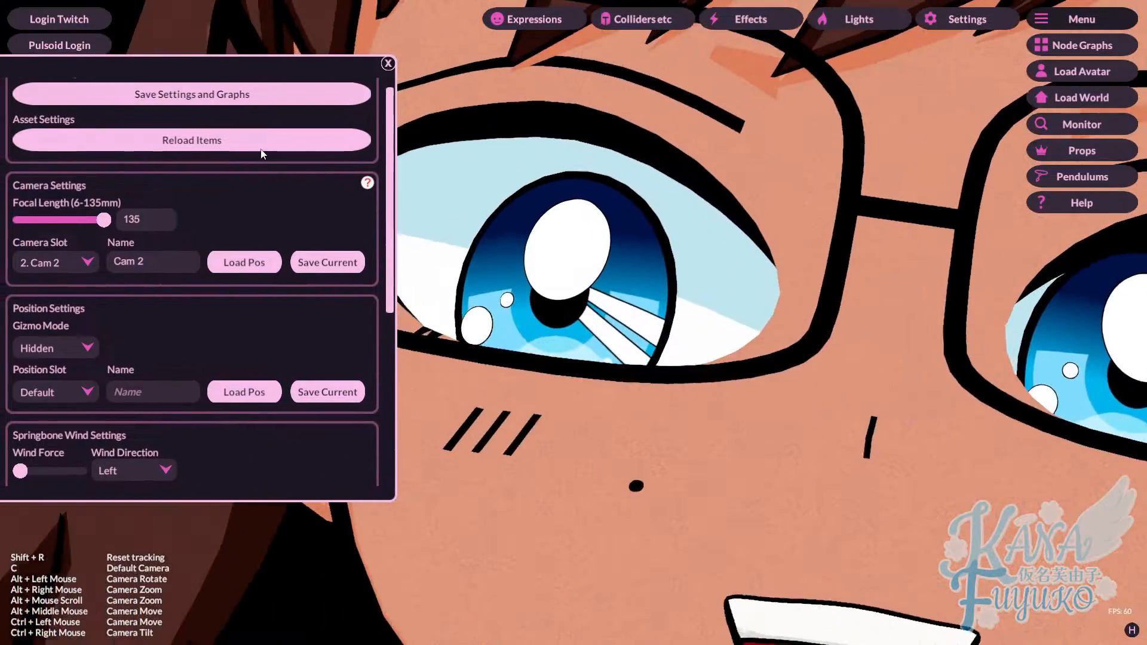
pyautogui.click(167, 263)
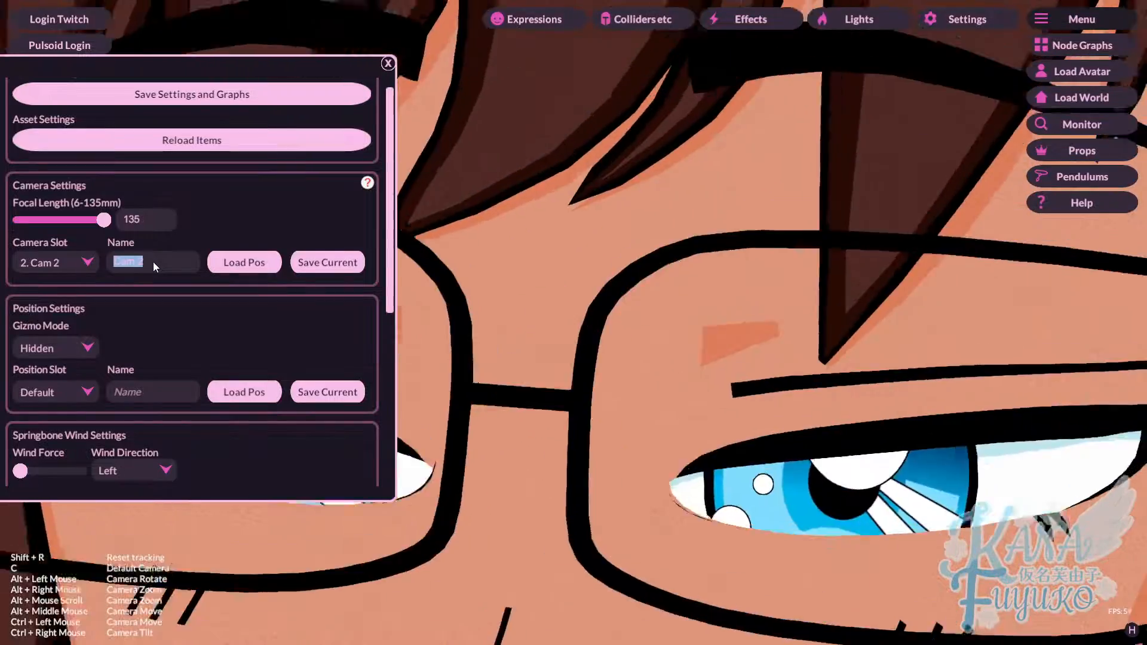
pyautogui.press('BackSpace')
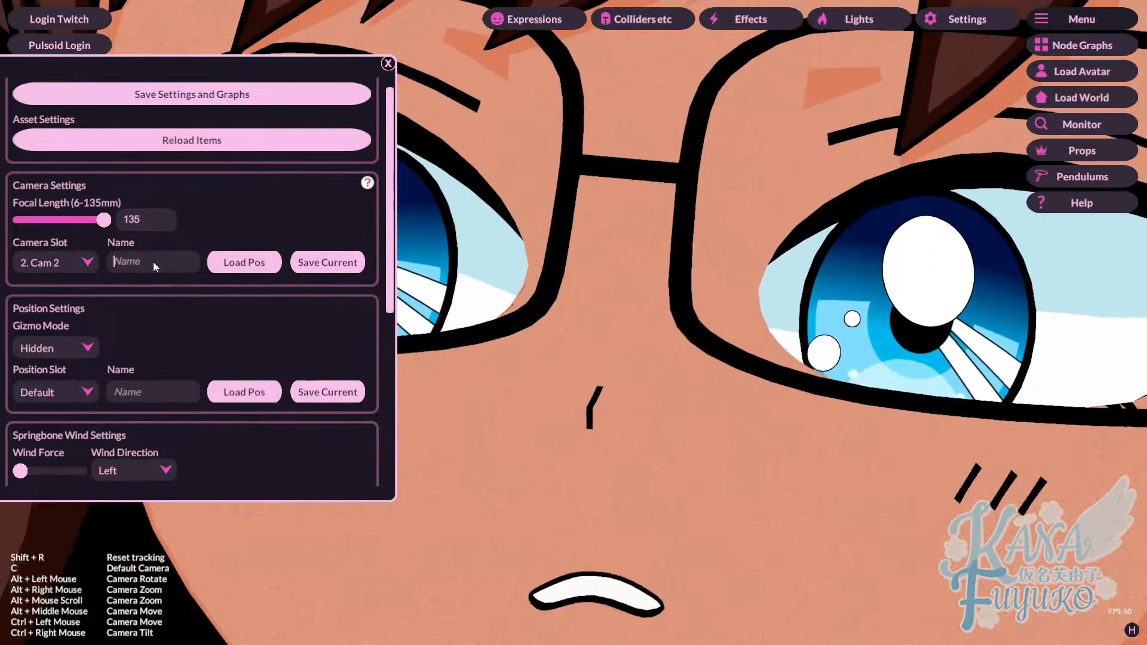
pyautogui.write('Zoom Cam')
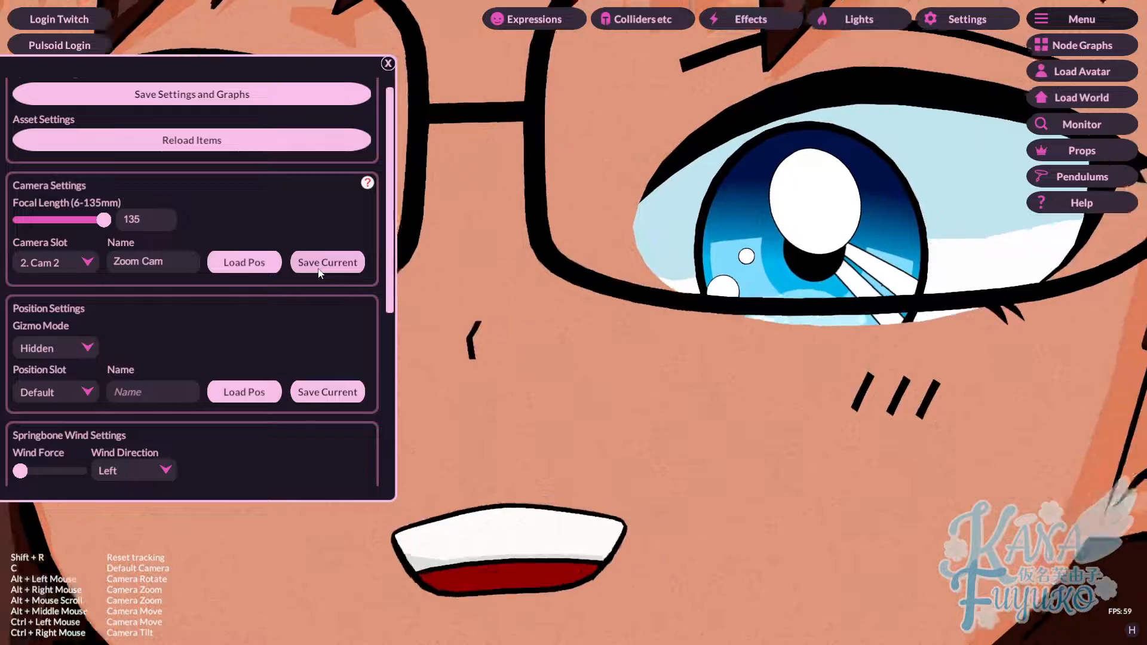
pyautogui.click(317, 259)
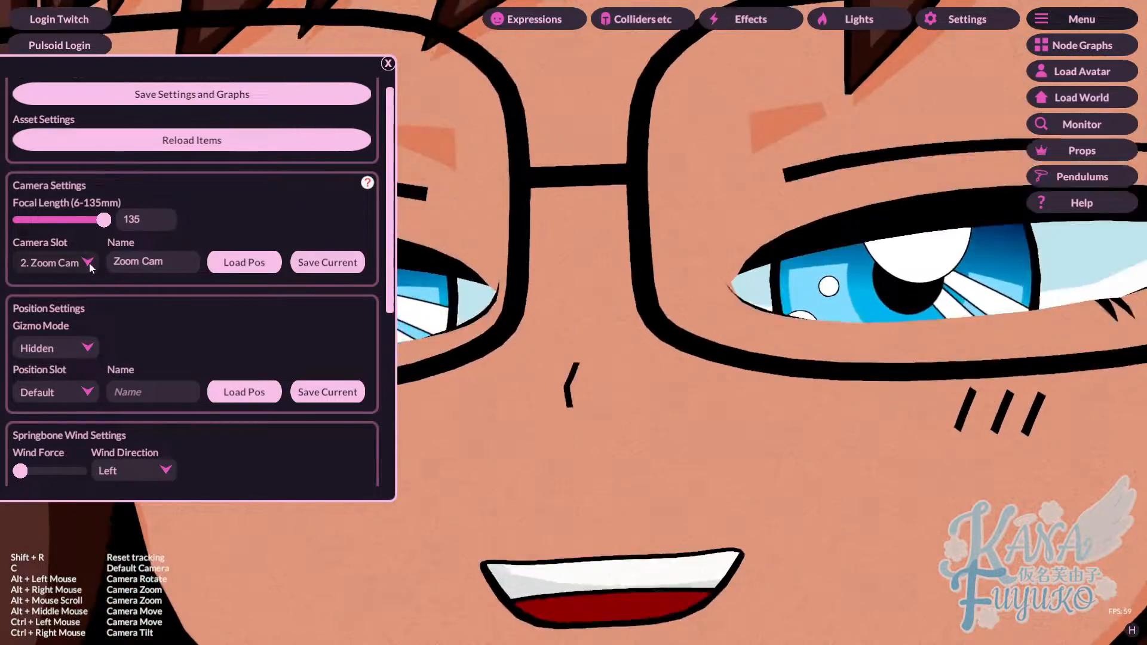
# Recall the saved Stream Cam position, and then the Zoom Cam position, to compare the two views.
pyautogui.click(89, 263)
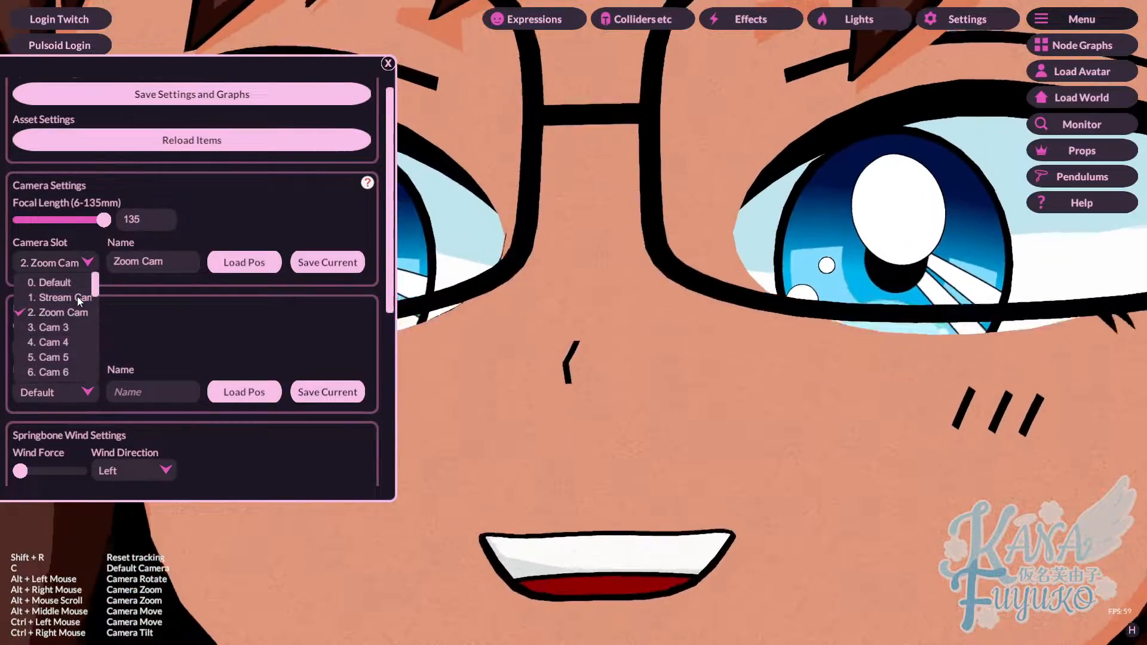
pyautogui.click(77, 296)
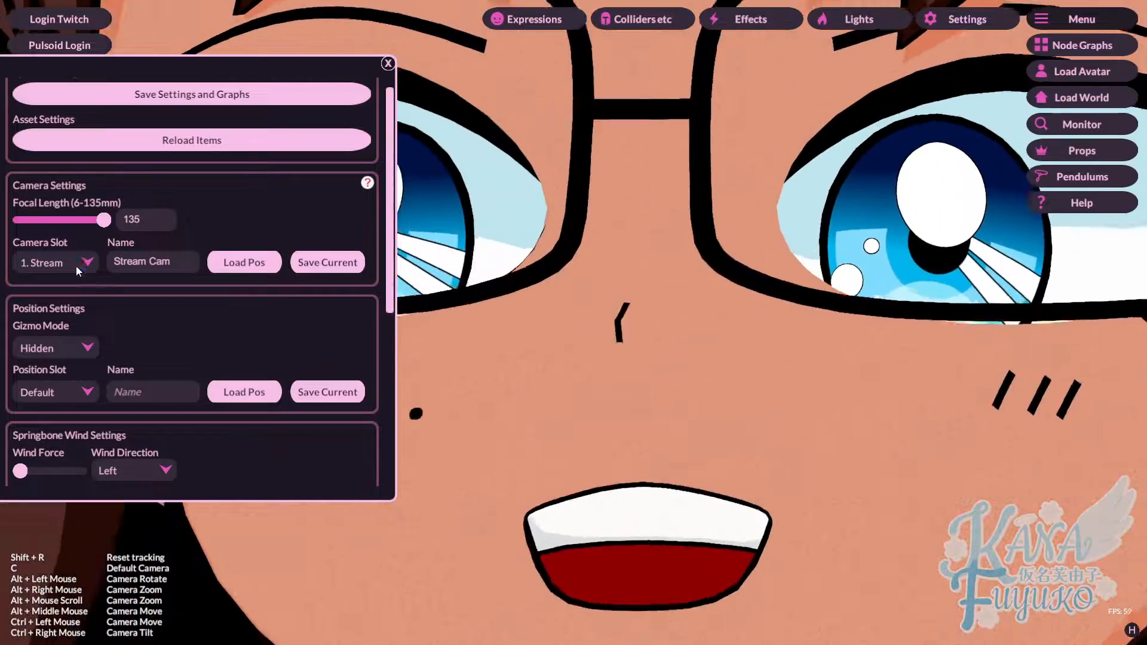
pyautogui.click(74, 267)
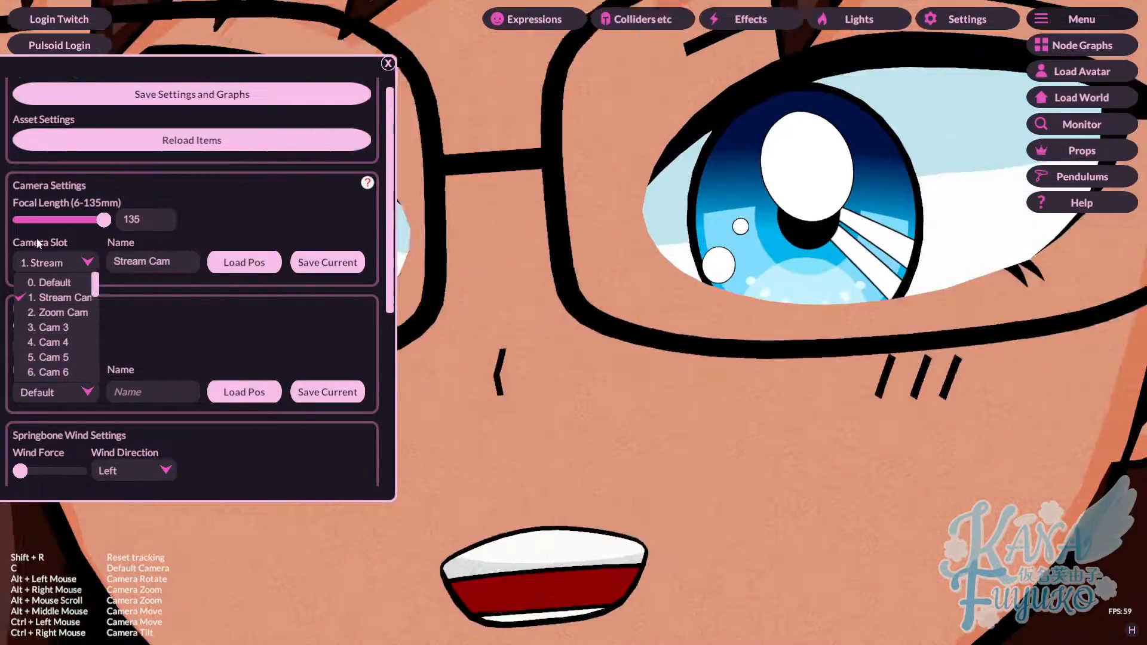
pyautogui.click(70, 295)
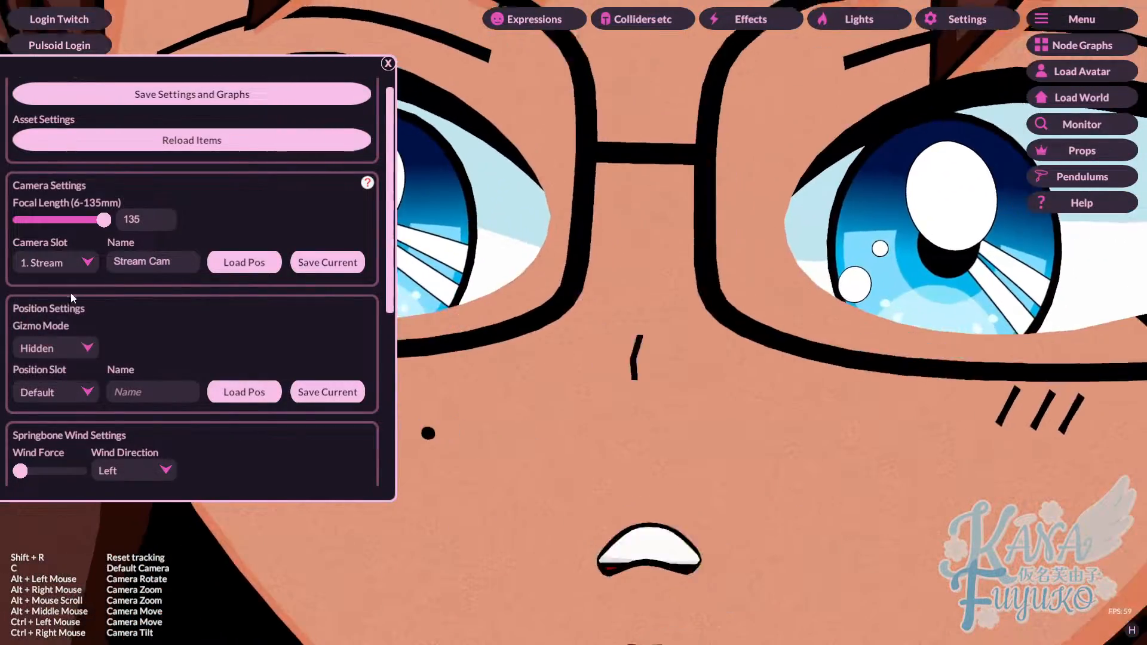
pyautogui.click(232, 263)
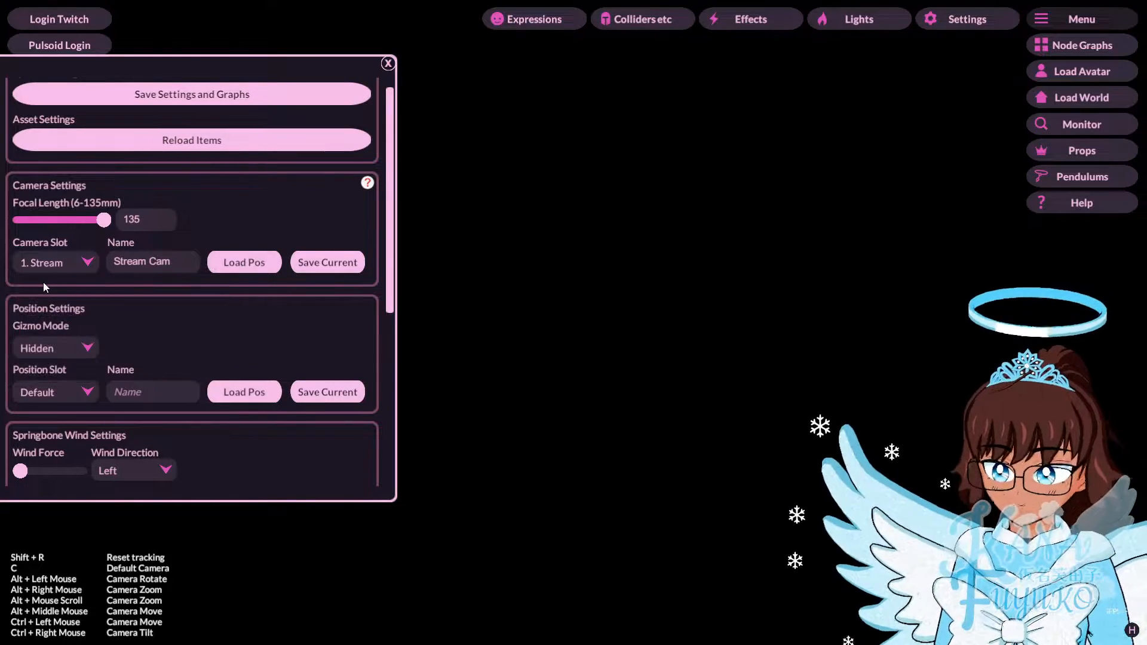
pyautogui.click(239, 263)
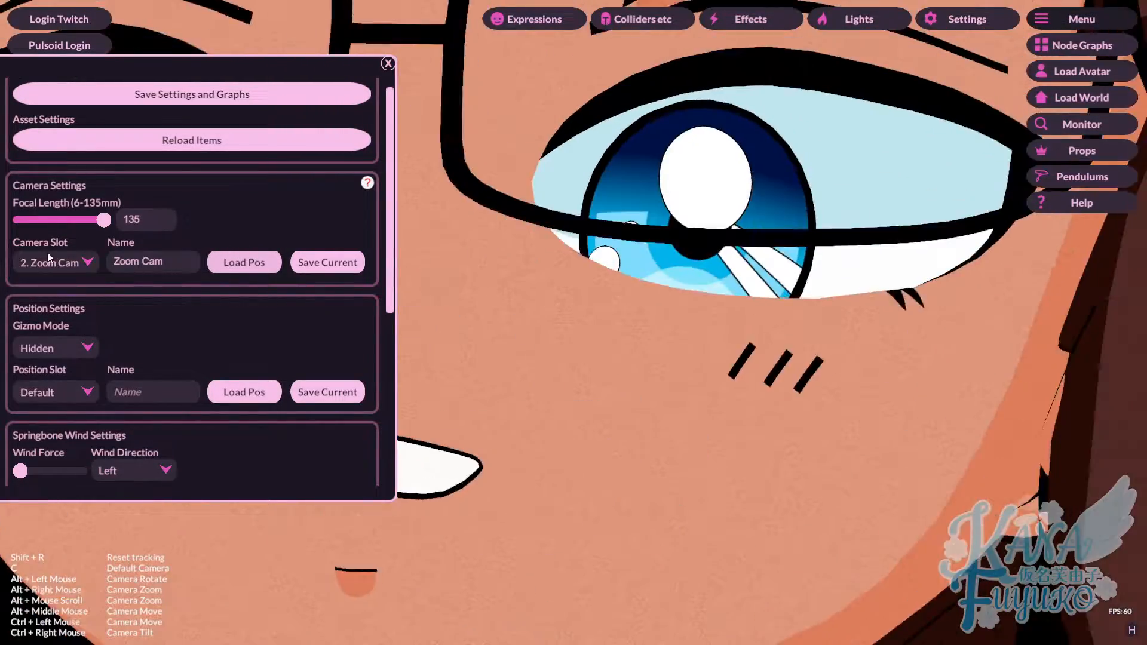
# In the Cam 3 slot, frame the avatar's head and shoulders with a wing beside them and save the view as Chat Cam.
pyautogui.click(49, 258)
pyautogui.click(60, 327)
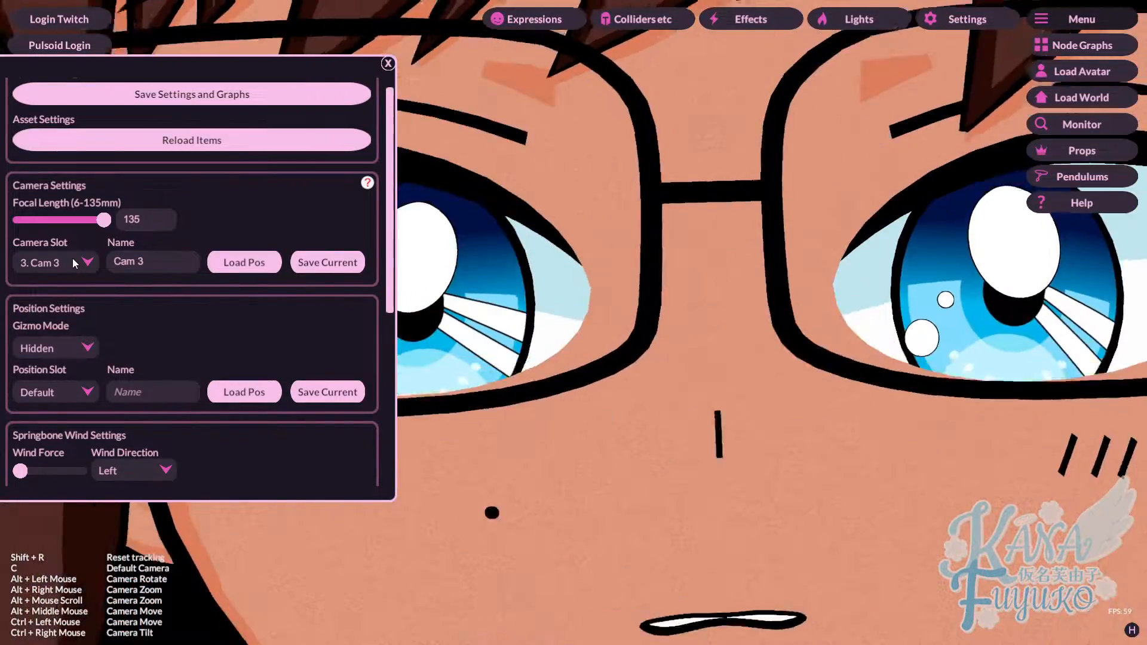
pyautogui.keyDown('alt'); pyautogui.scroll(-8, 778, 434); pyautogui.keyUp('alt')
pyautogui.keyDown('alt'); pyautogui.moveTo(749, 430); pyautogui.dragTo(733, 427, button='middle'); pyautogui.keyUp('alt')
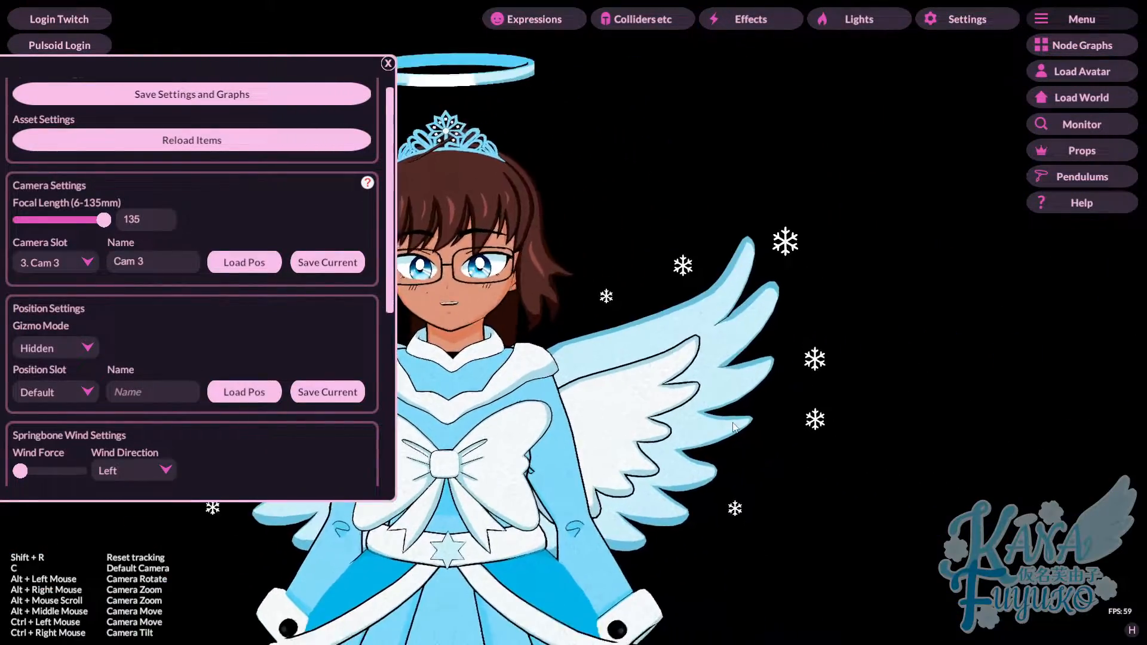
pyautogui.click(385, 64)
pyautogui.keyDown('alt'); pyautogui.scroll(6, 507, 216); pyautogui.keyUp('alt')
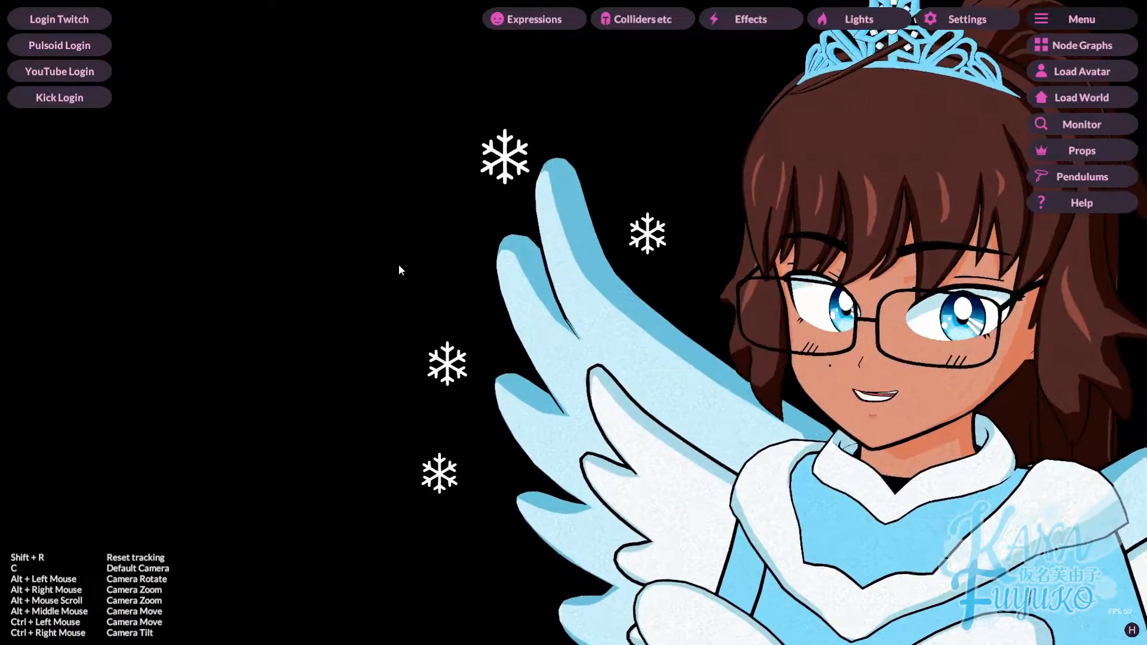
pyautogui.click(944, 21)
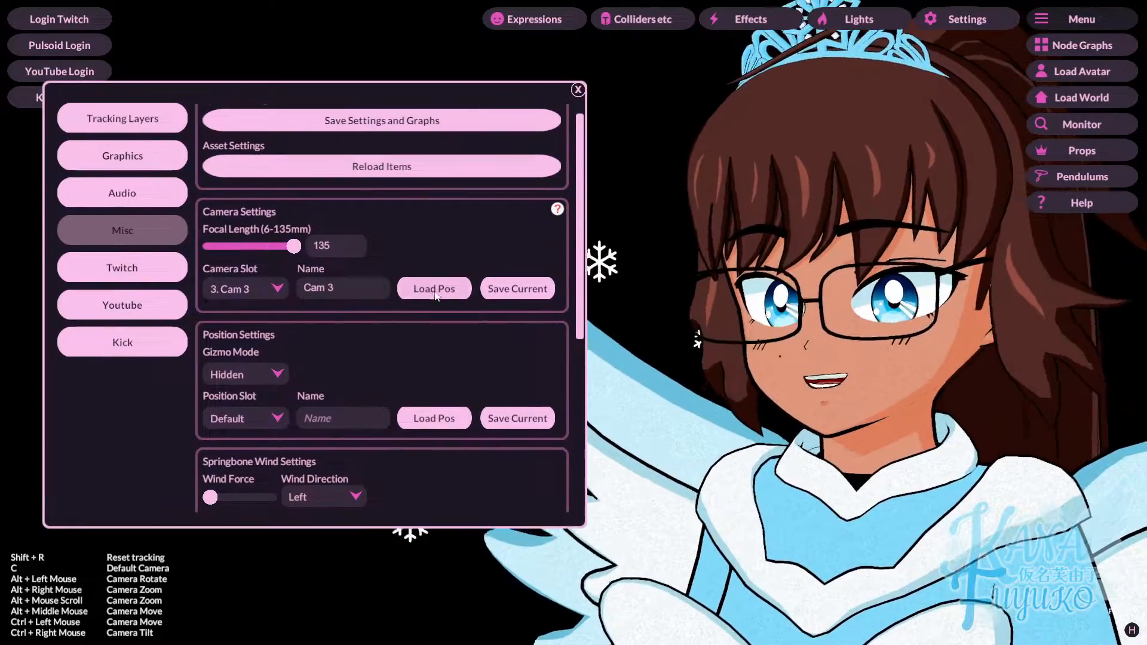
pyautogui.write('Chat')
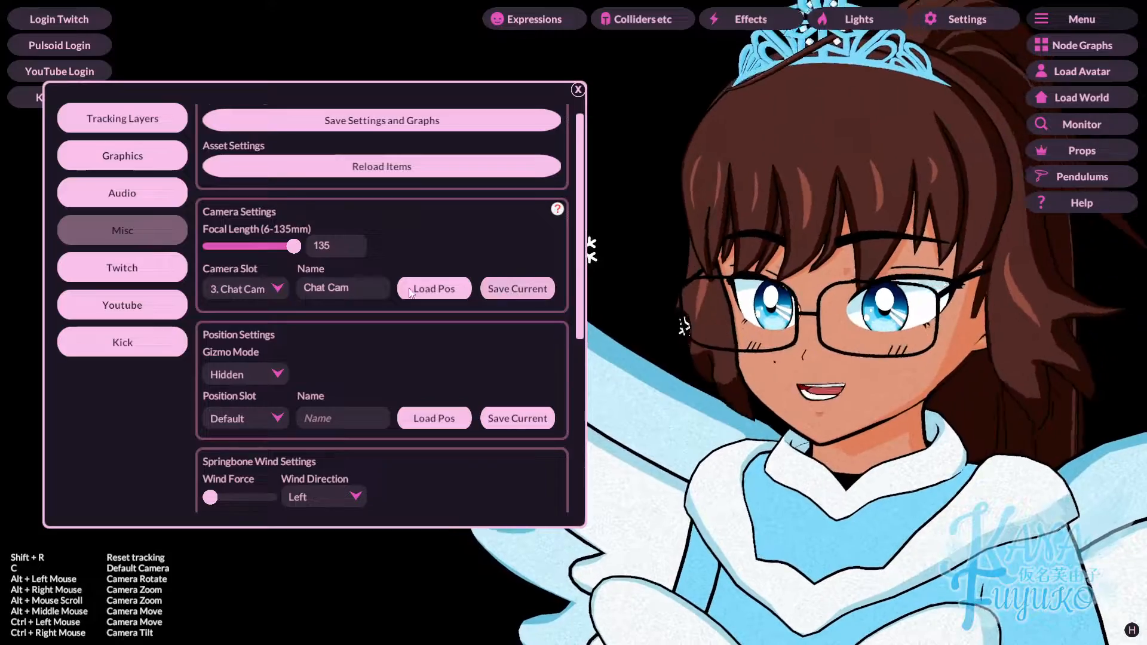
# Examine the list of camera slots, from the named ones to those numbered in the sixties, and close the settings window.
pyautogui.click(279, 290)
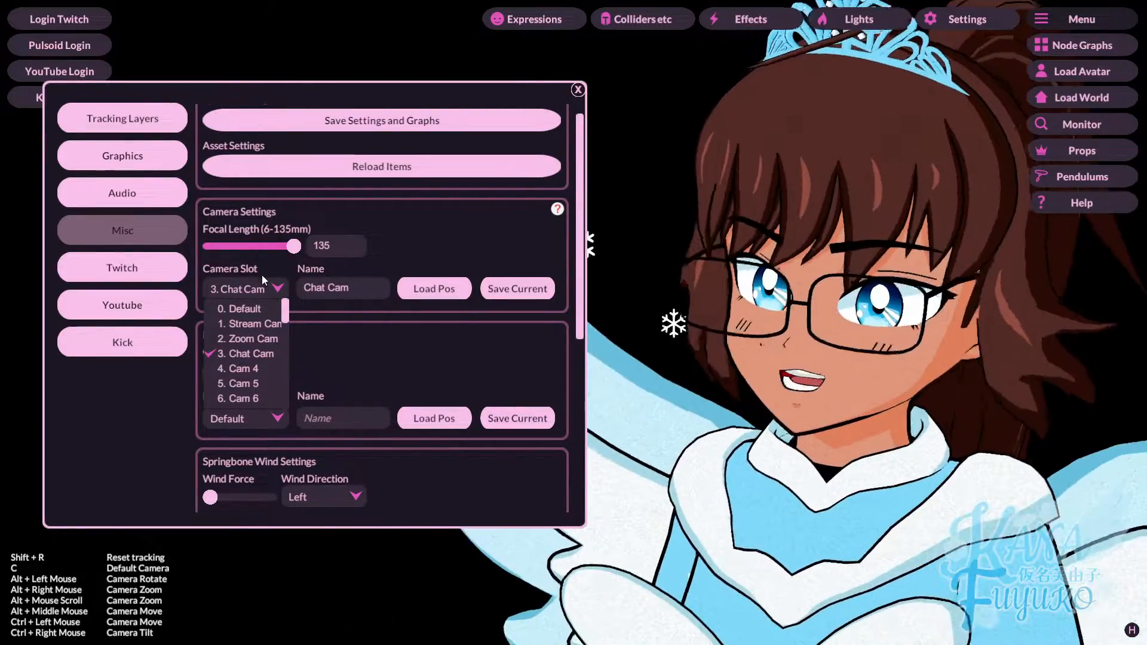
pyautogui.click(433, 38)
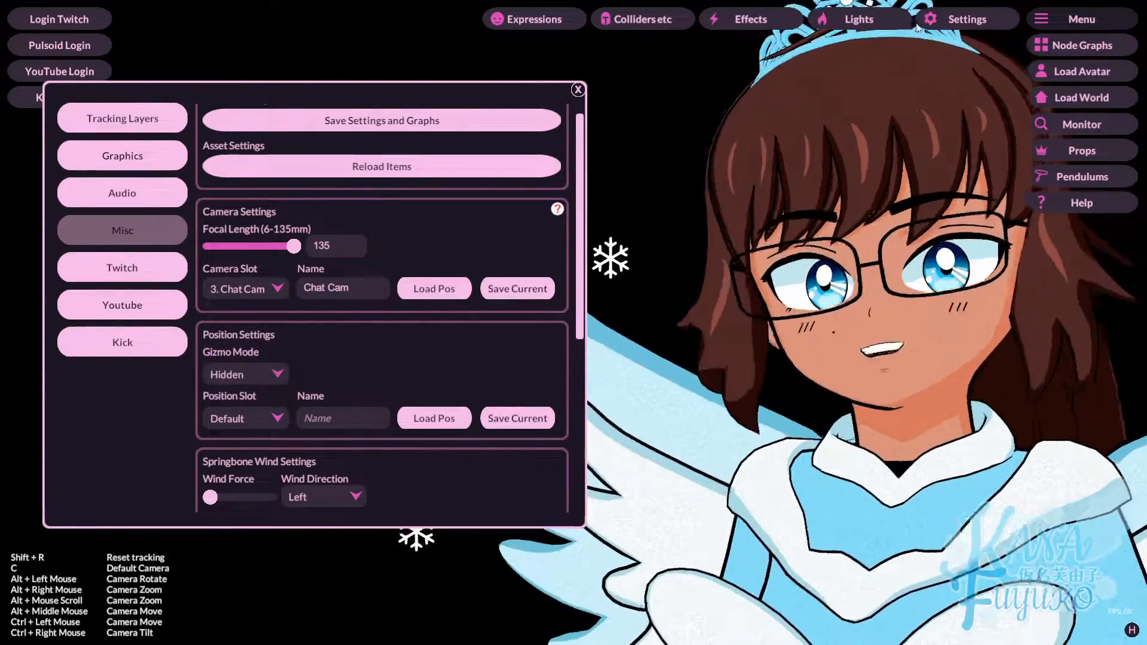
pyautogui.click(249, 291)
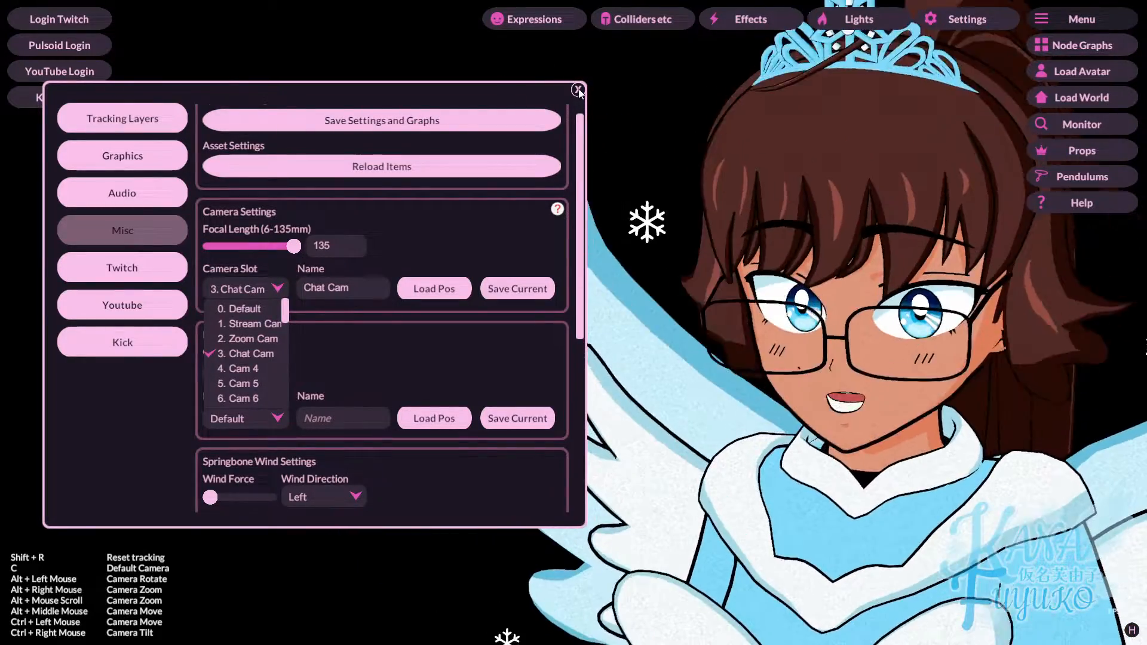
pyautogui.click(588, 96)
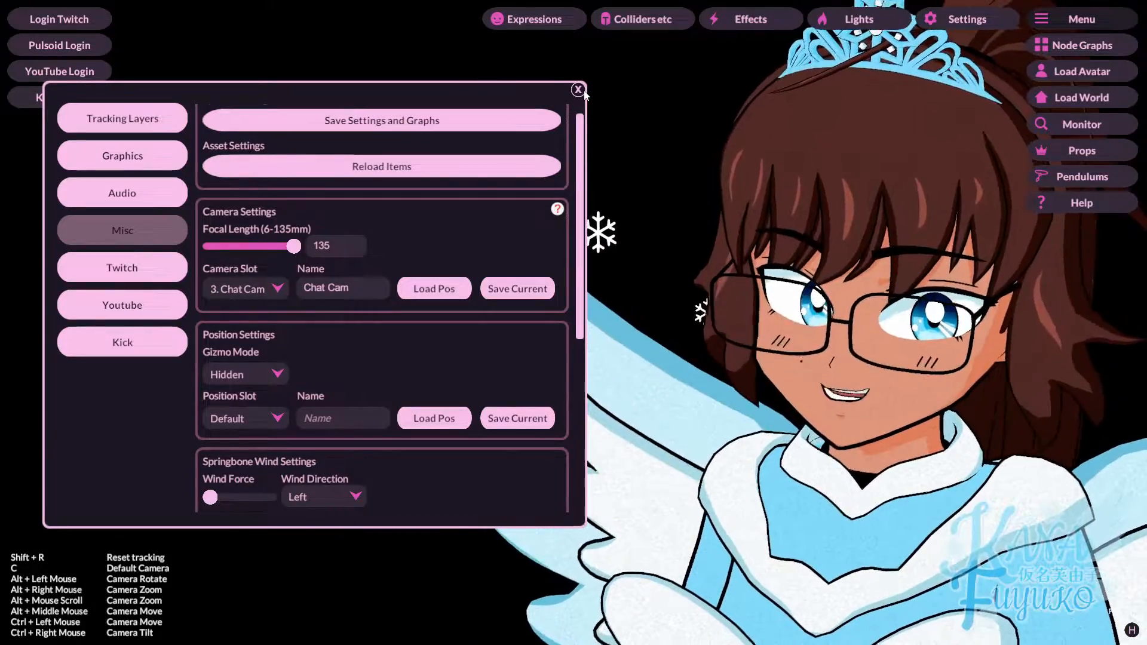
pyautogui.click(578, 90)
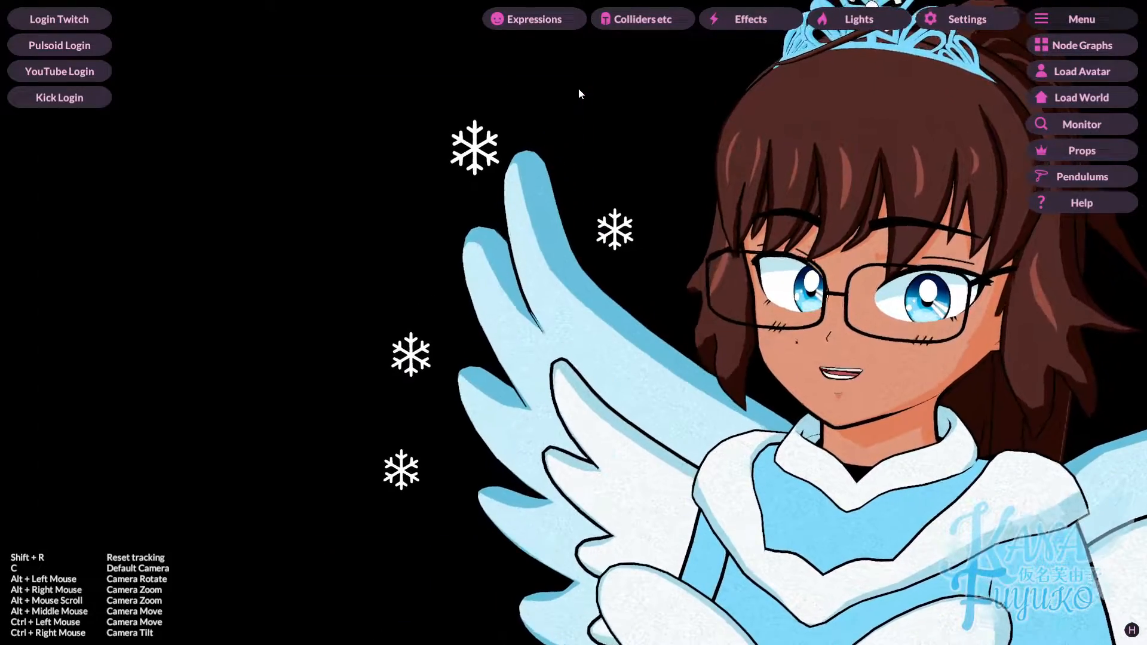
pyautogui.click(968, 18)
pyautogui.click(268, 287)
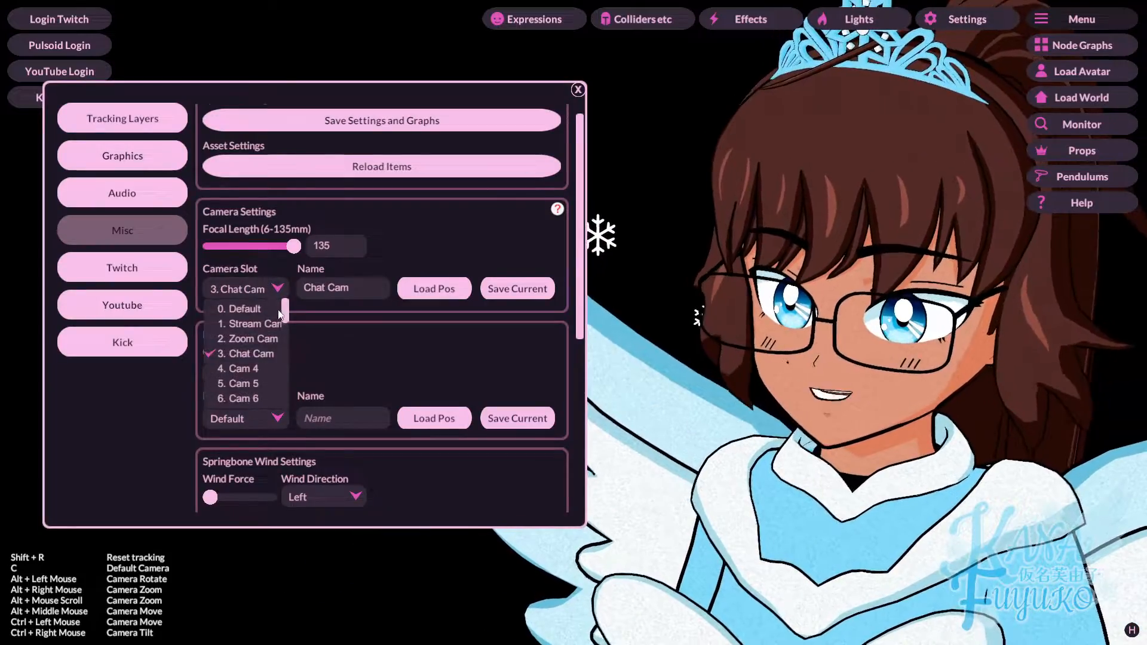
pyautogui.moveTo(285, 310); pyautogui.dragTo(285, 364)
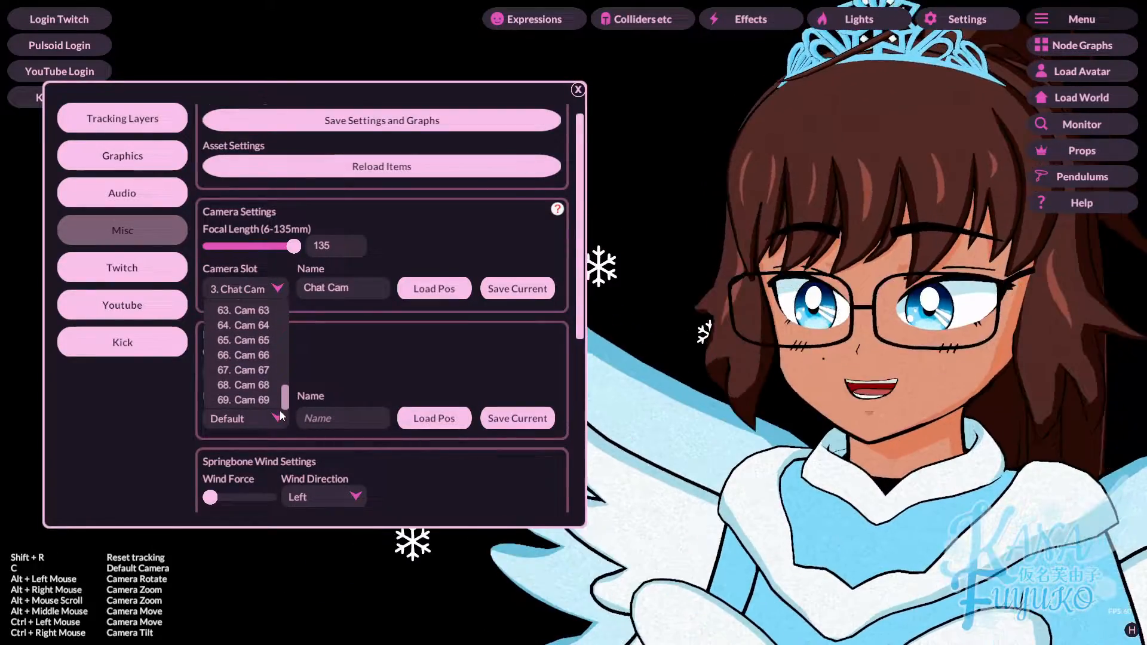
pyautogui.moveTo(285, 408); pyautogui.dragTo(296, 285)
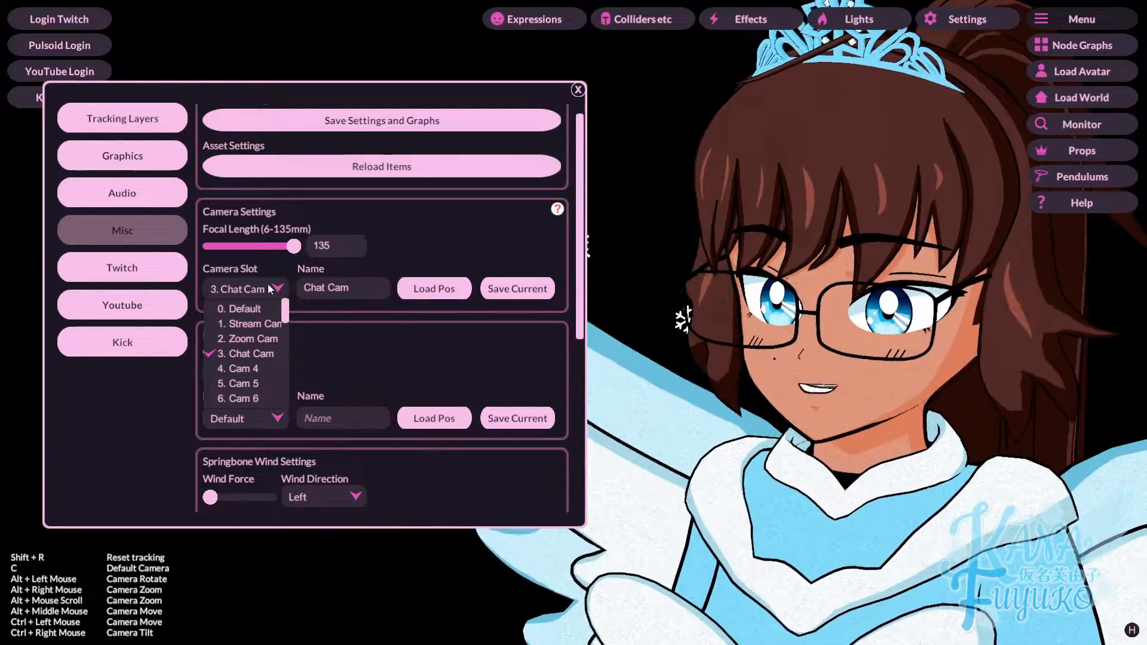
pyautogui.click(268, 285)
pyautogui.click(275, 285)
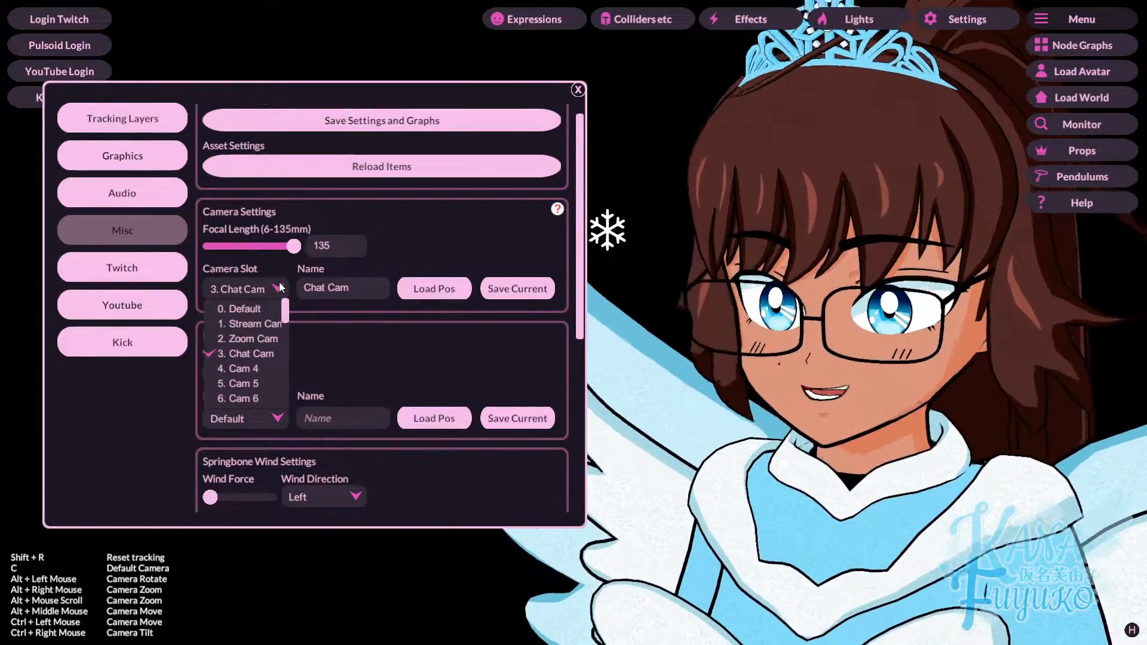
pyautogui.click(280, 287)
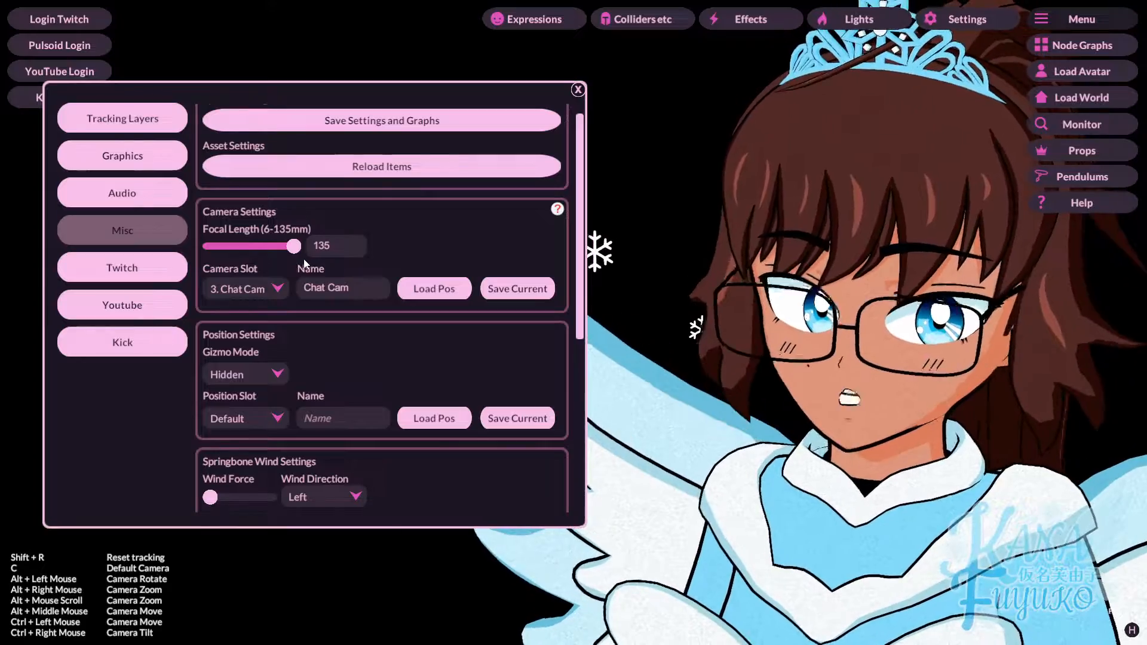
pyautogui.click(578, 90)
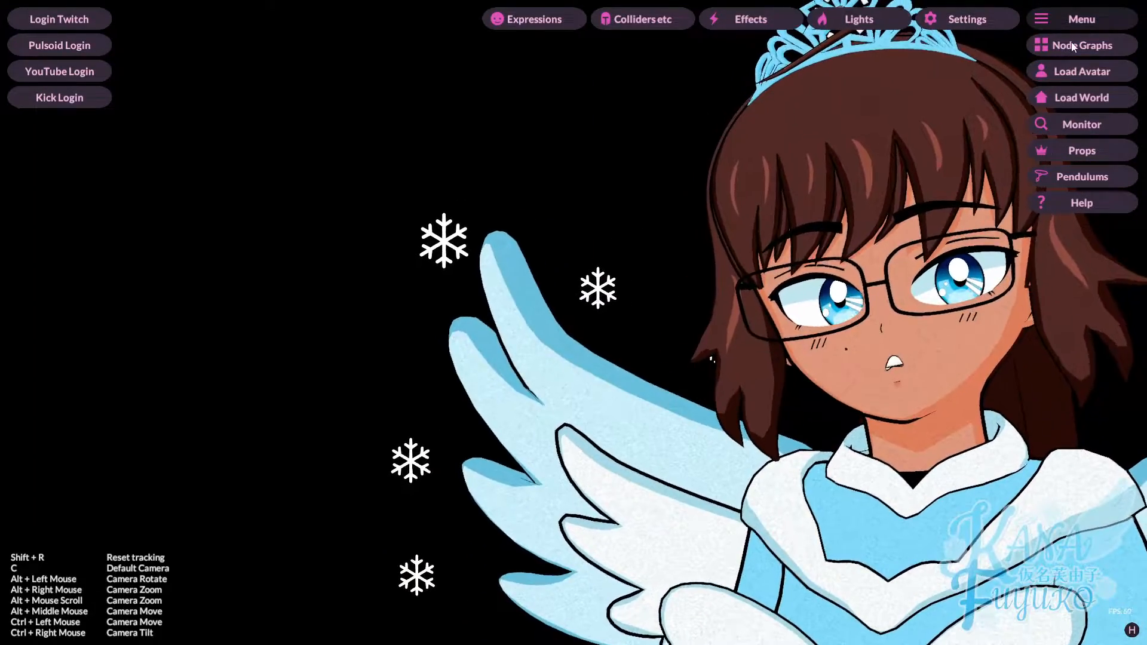
# Open the node graphs, place the window beside the avatar's face and add a new graph.
pyautogui.click(1063, 43)
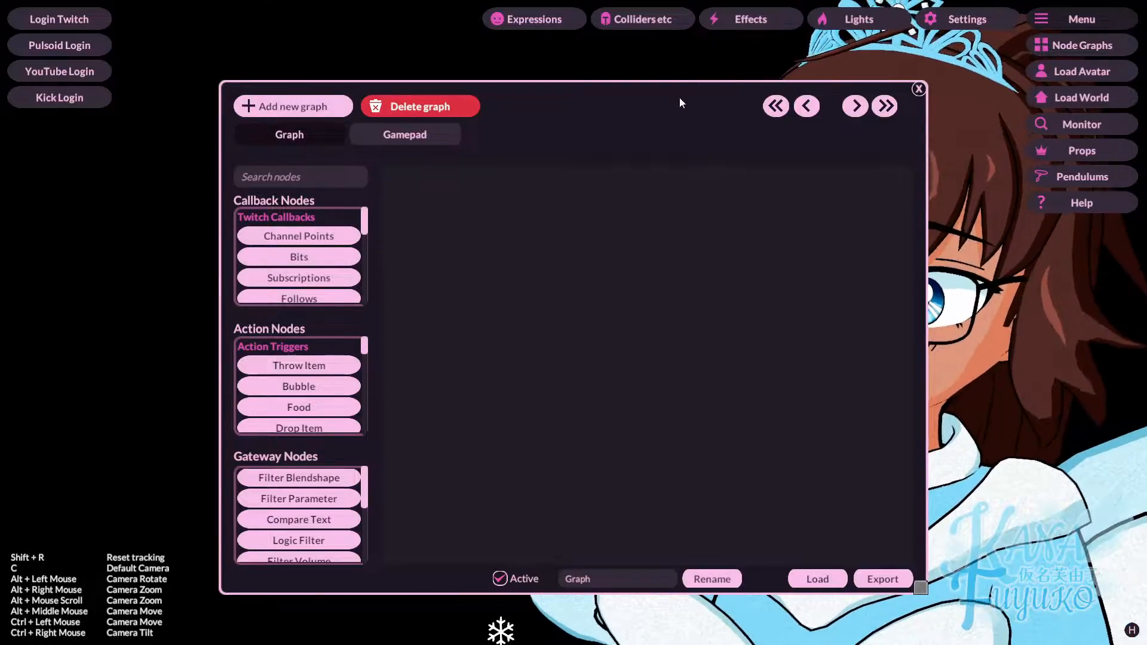
pyautogui.moveTo(680, 97); pyautogui.dragTo(213, 66)
pyautogui.click(96, 73)
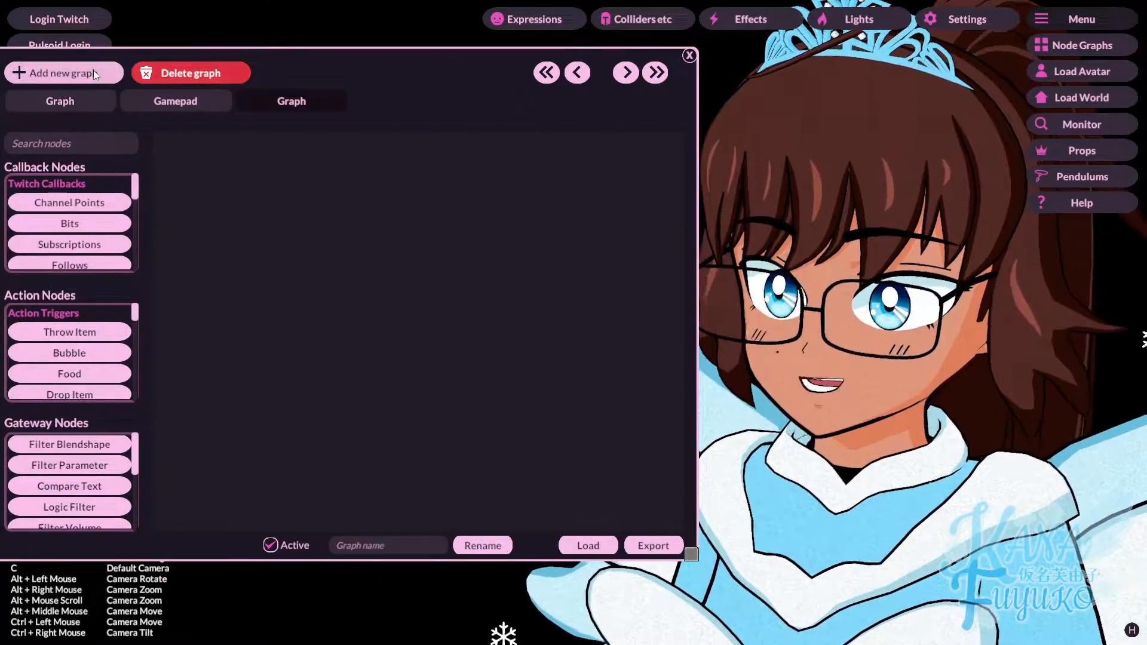
pyautogui.moveTo(392, 77); pyautogui.dragTo(419, 82)
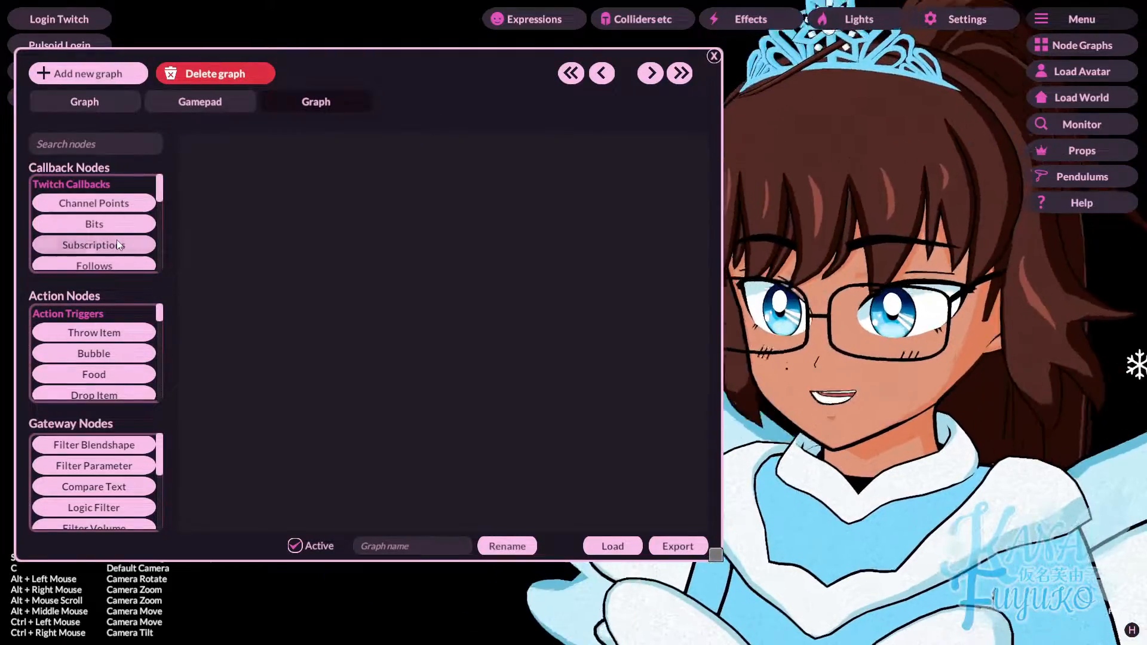
# Find the WebSocket callback node by searching for web, add it near the top of the empty graph and open its node options.
pyautogui.scroll(-3, 116, 239)
pyautogui.scroll(-1, 114, 189)
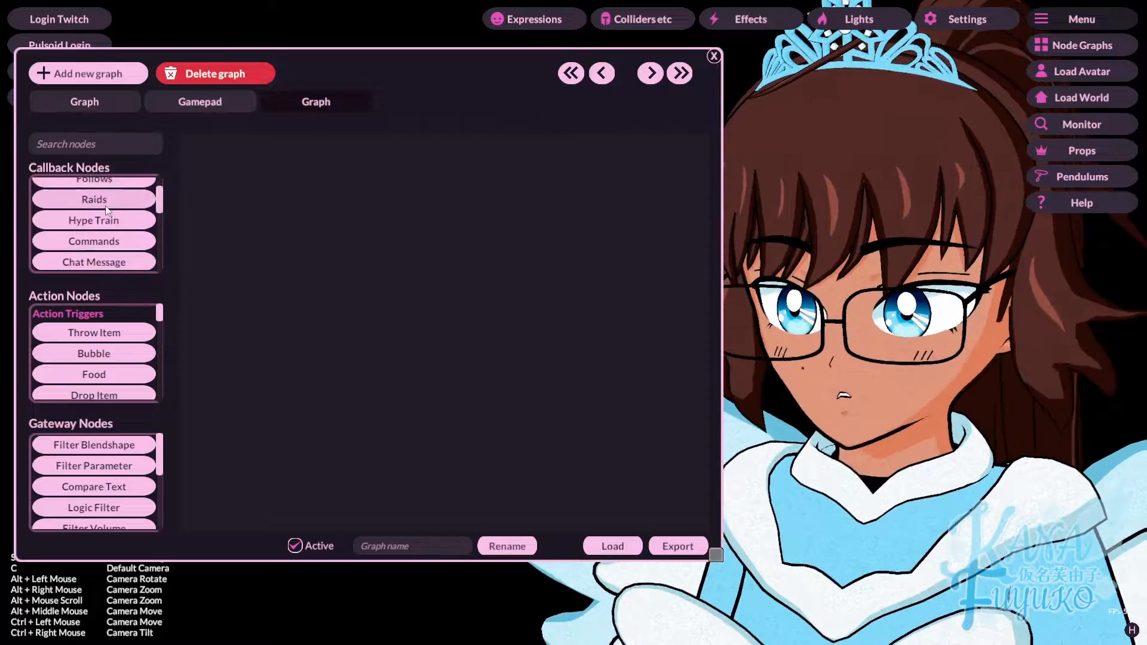
pyautogui.write('web')
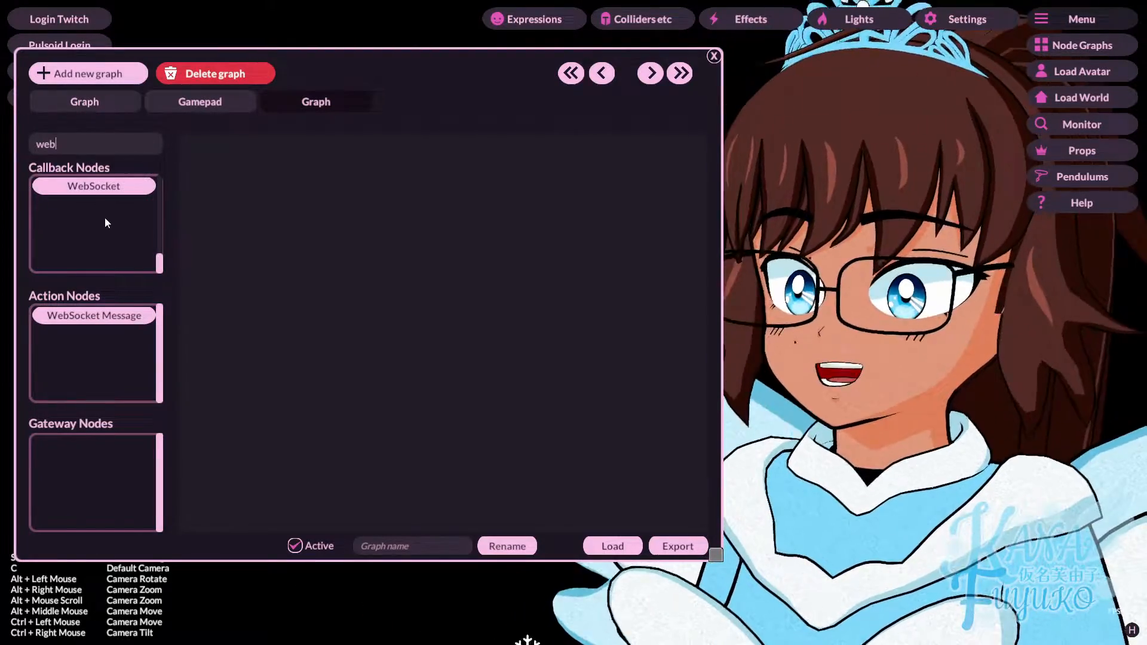
pyautogui.click(103, 187)
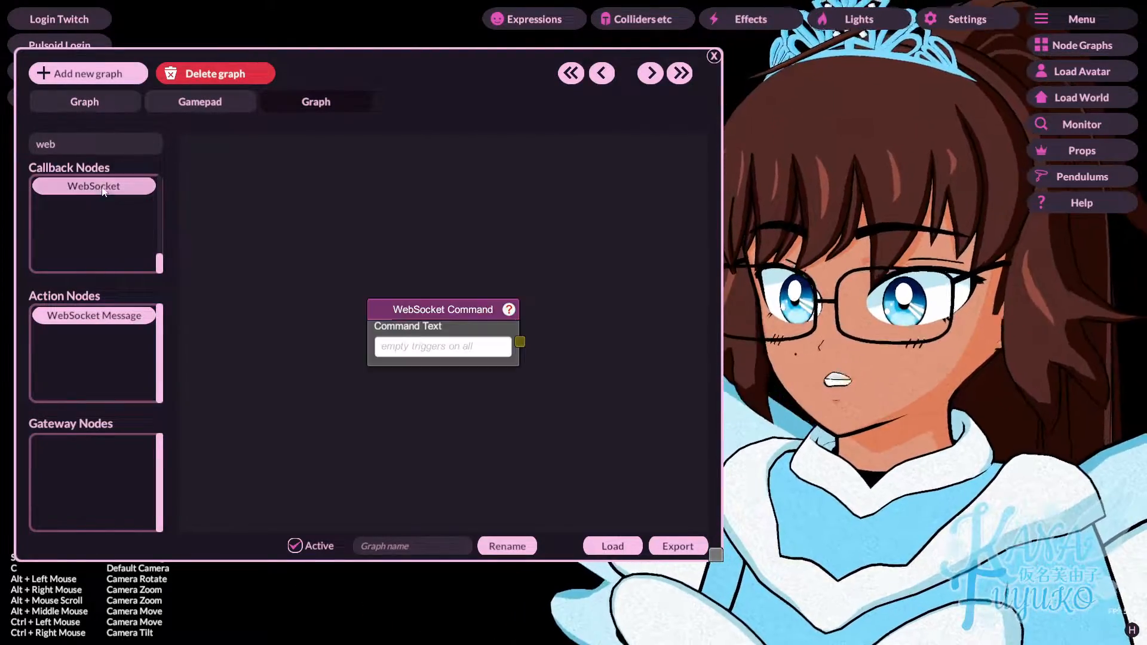
pyautogui.moveTo(397, 311); pyautogui.dragTo(322, 230)
pyautogui.rightClick(362, 234)
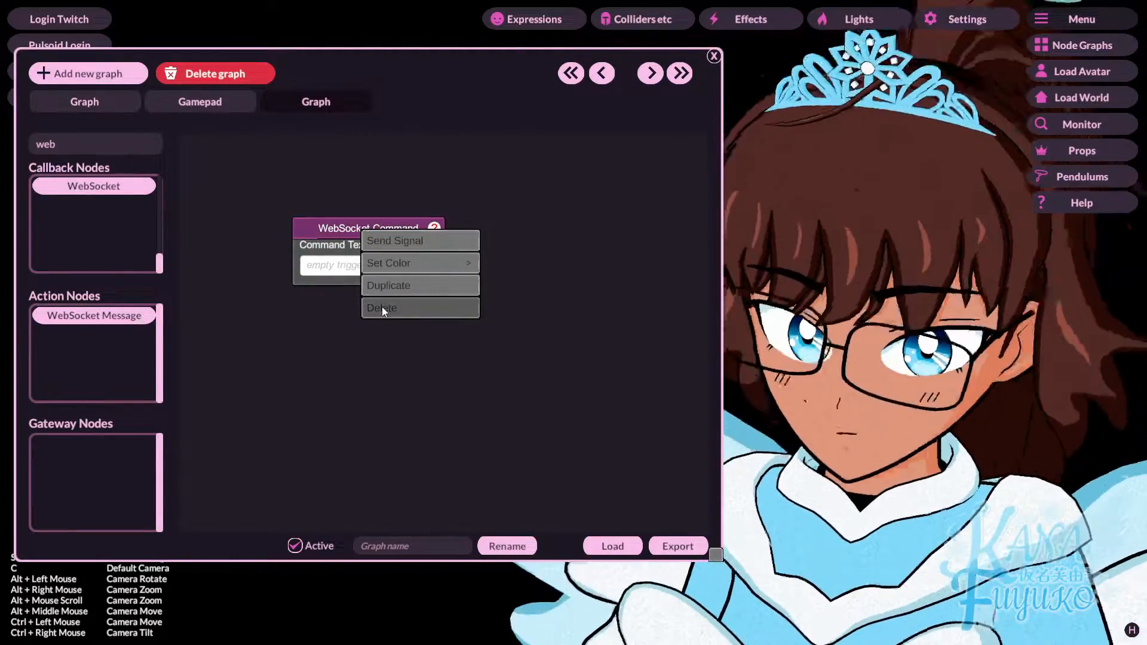
pyautogui.moveTo(382, 307); pyautogui.dragTo(376, 314)
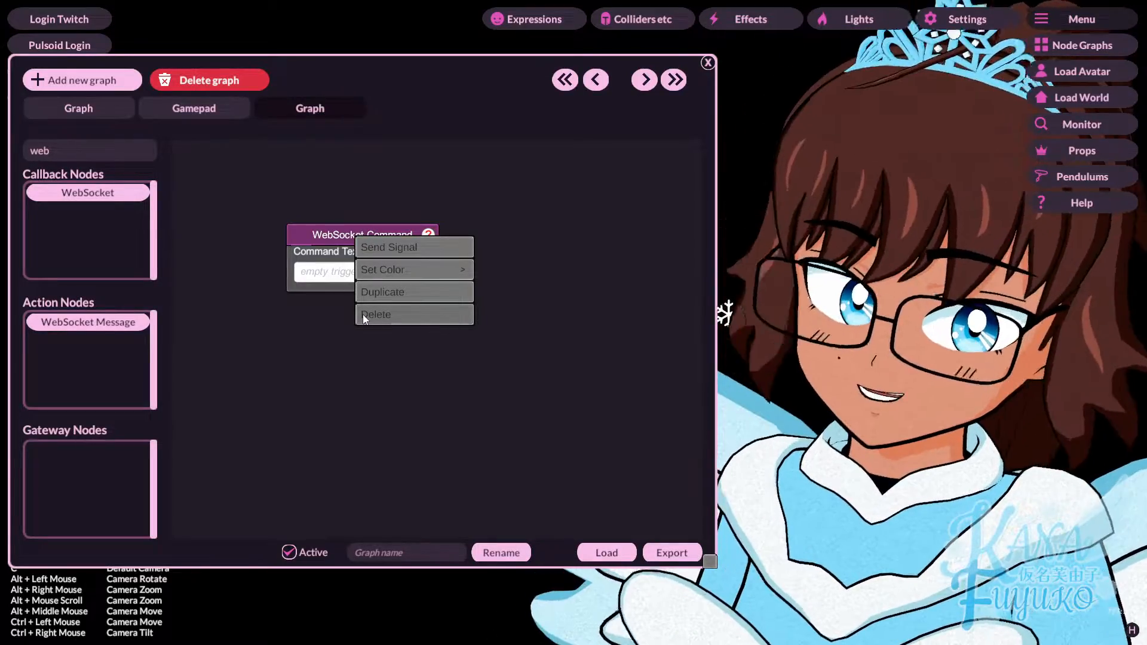
# Delete the WebSocket Command node, search the nodes for hotkey, and add a Hotkey callback node near the graph's upper left corner.
pyautogui.click(363, 315)
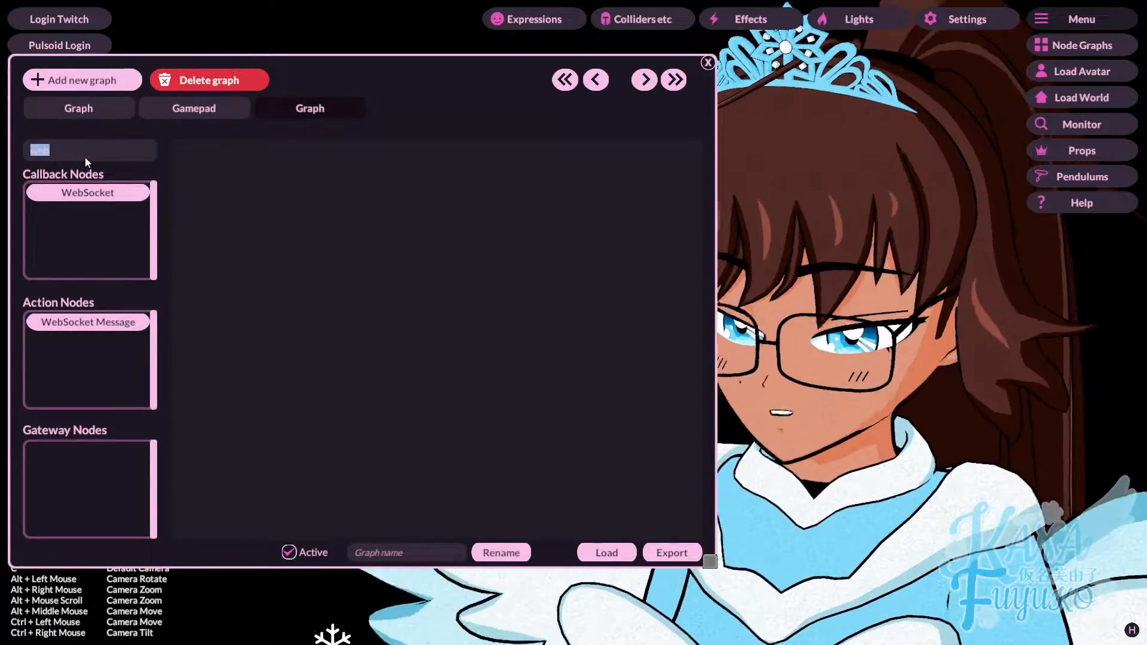
pyautogui.write('hotkey')
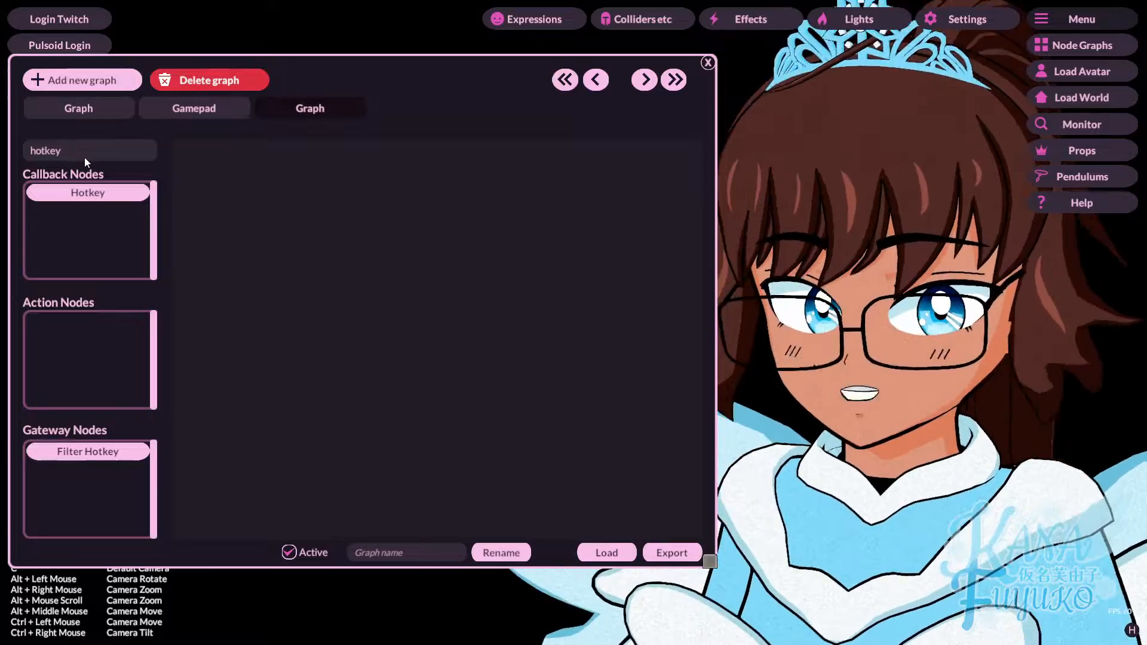
pyautogui.click(80, 187)
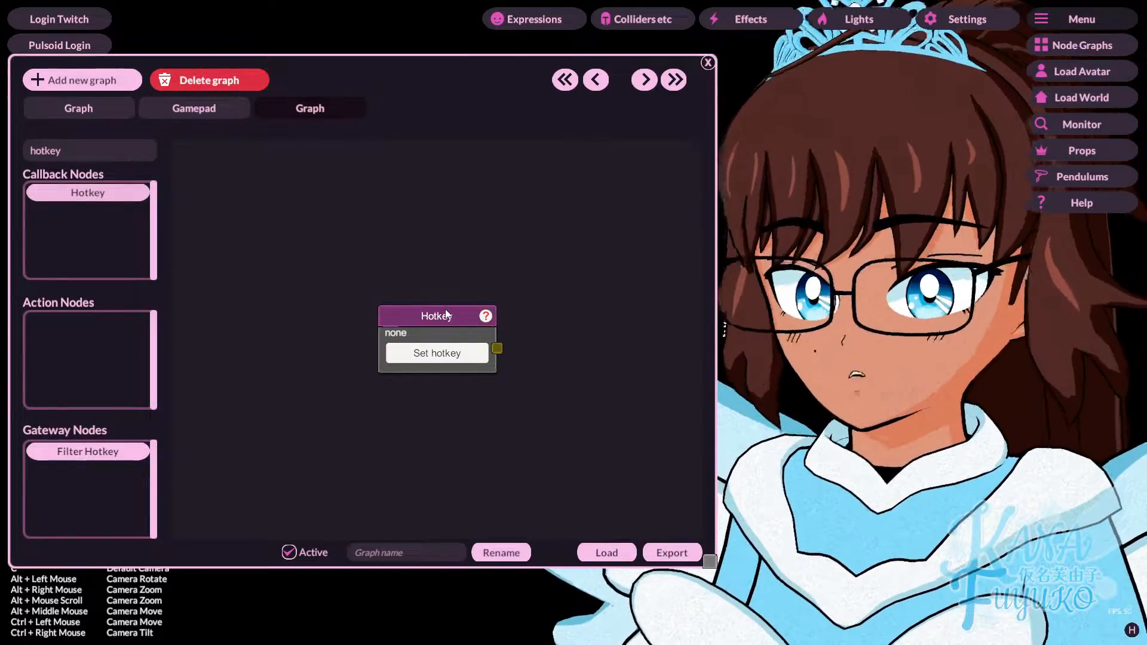
pyautogui.moveTo(446, 314); pyautogui.dragTo(267, 166)
# Duplicate the Hotkey node and place the copy directly beneath the original.
pyautogui.rightClick(265, 164)
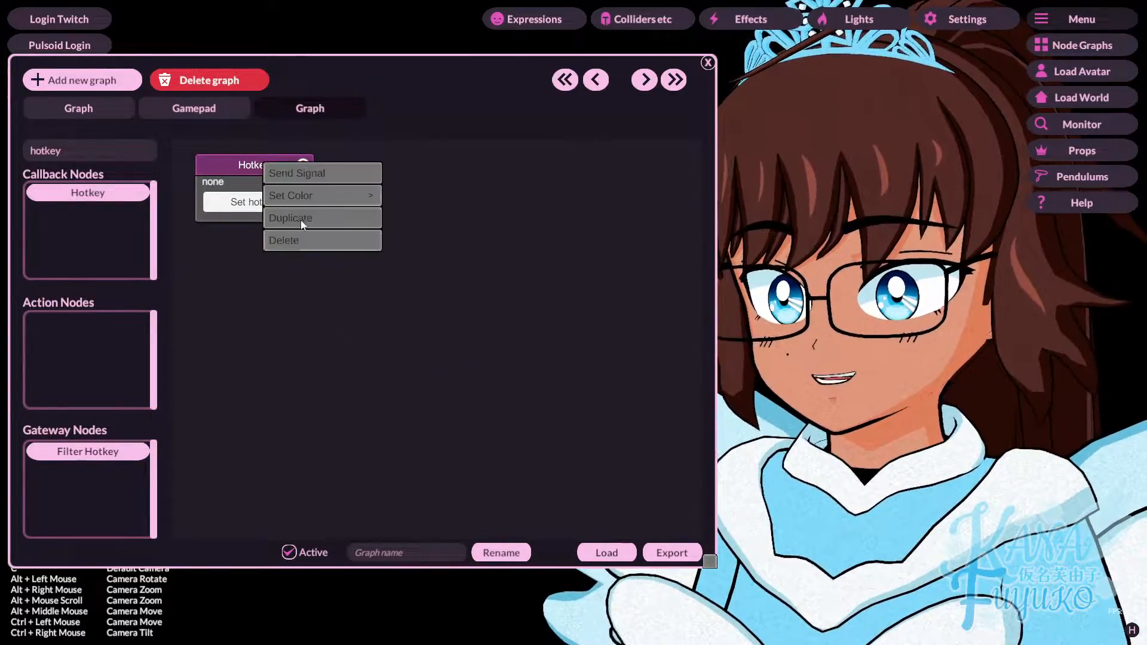
pyautogui.click(300, 220)
pyautogui.moveTo(273, 221); pyautogui.dragTo(265, 259)
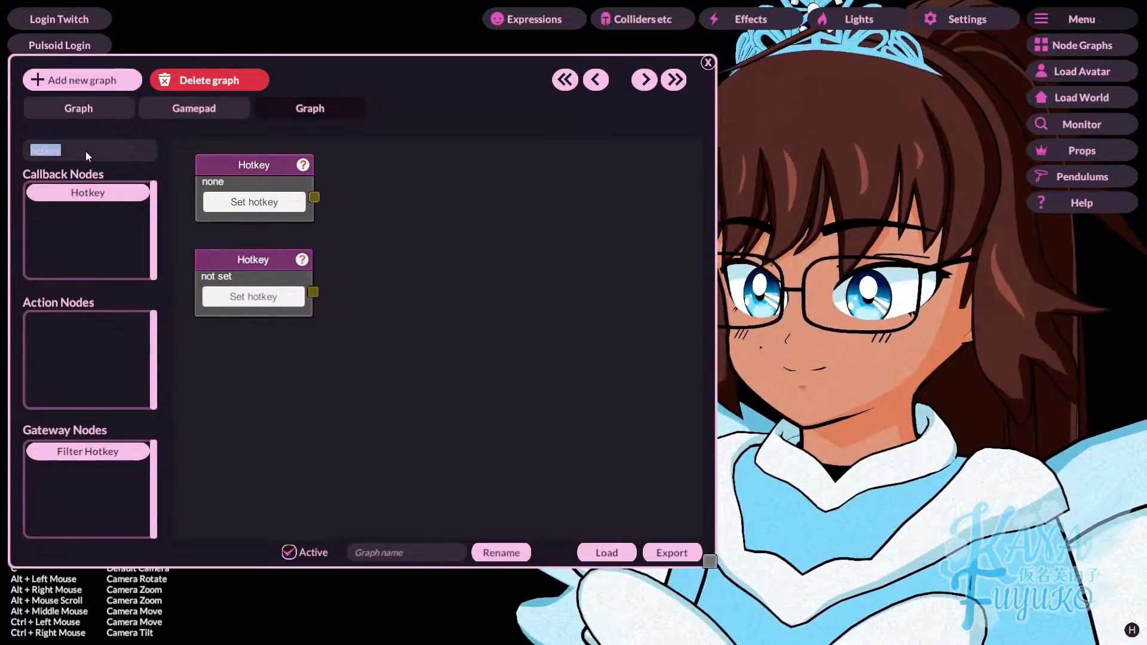
# Search the nodes for cam, add a Camera action node beside the upper Hotkey node and connect the Hotkey output to it.
pyautogui.write('cam')
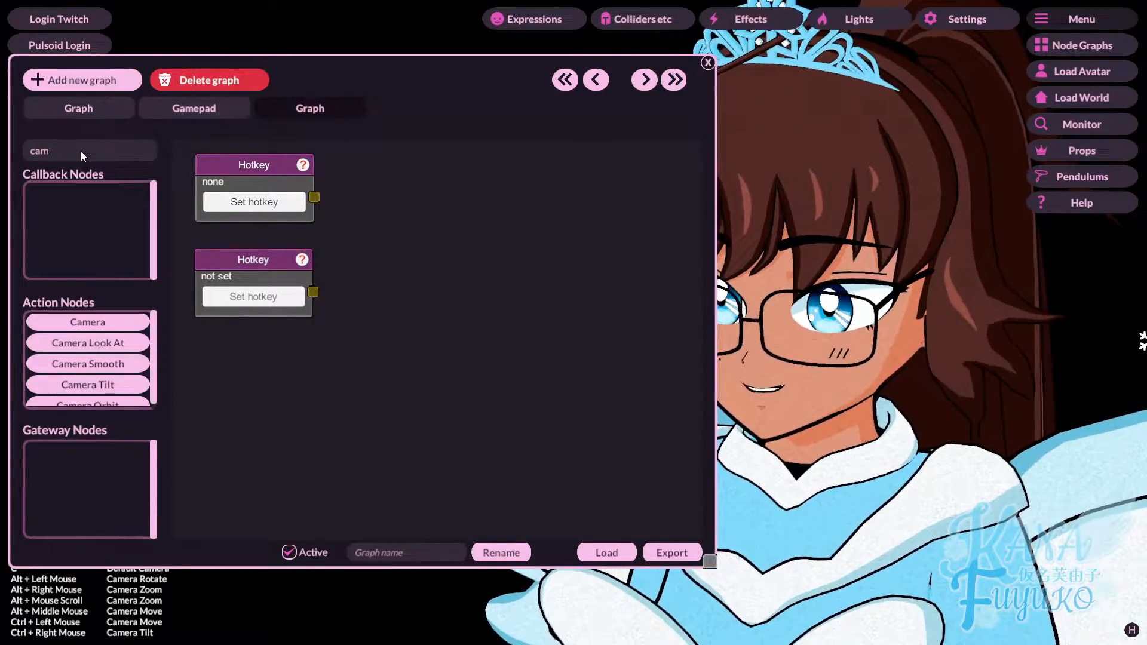
pyautogui.scroll(-1, 99, 335)
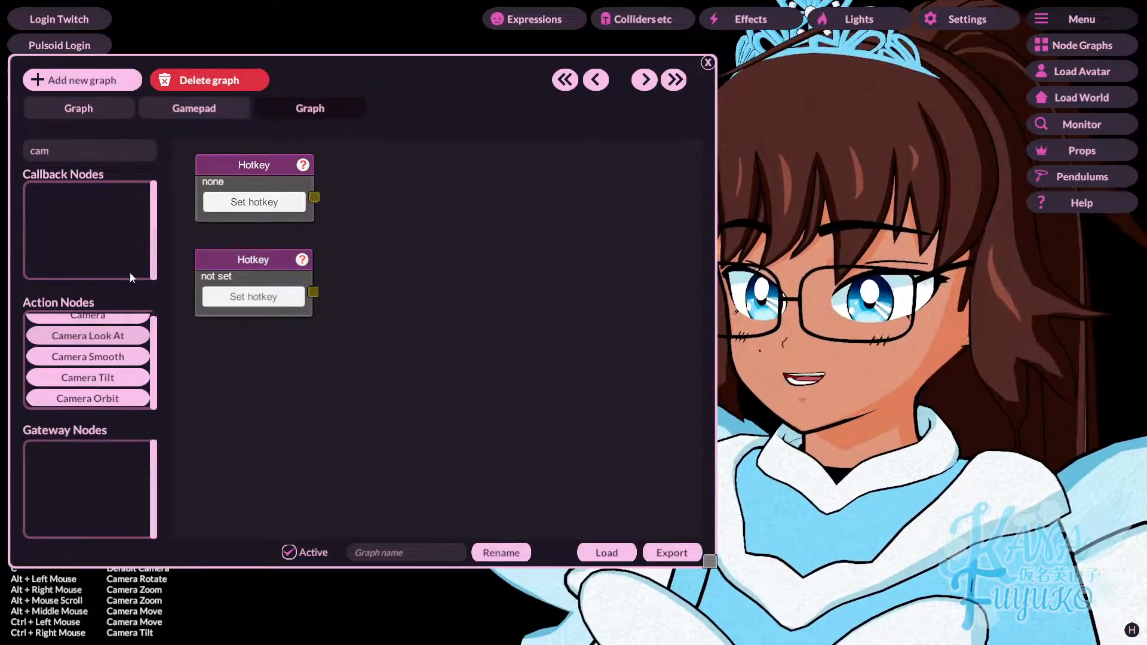
pyautogui.scroll(1, 125, 360)
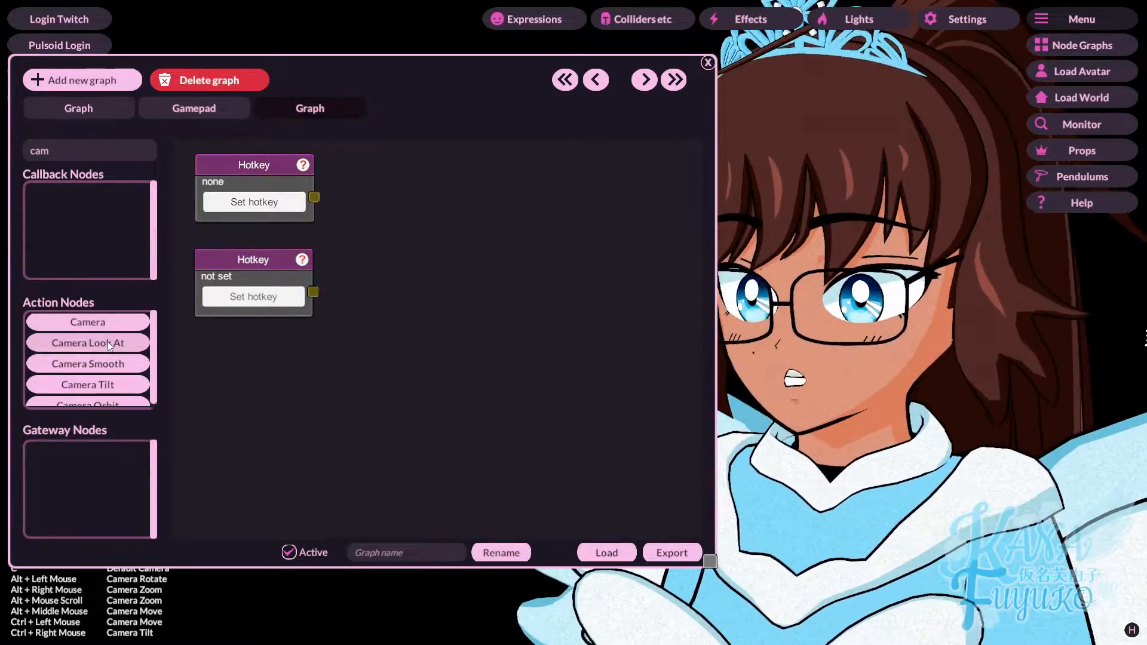
pyautogui.scroll(1, 101, 352)
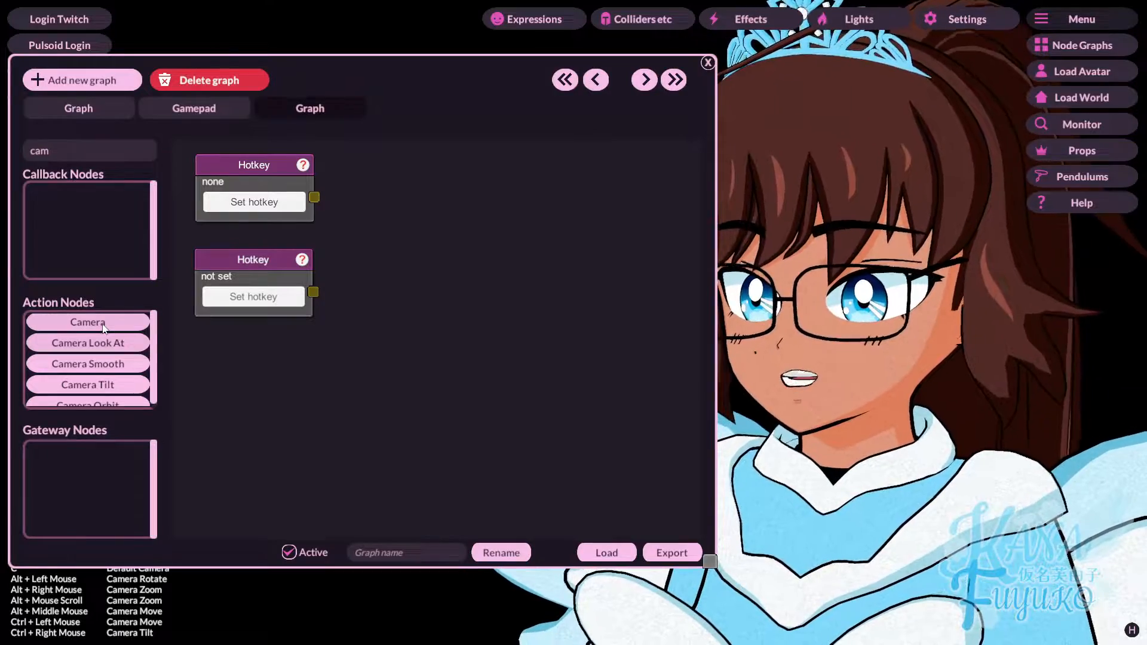
pyautogui.click(103, 325)
pyautogui.moveTo(437, 301); pyautogui.dragTo(444, 150)
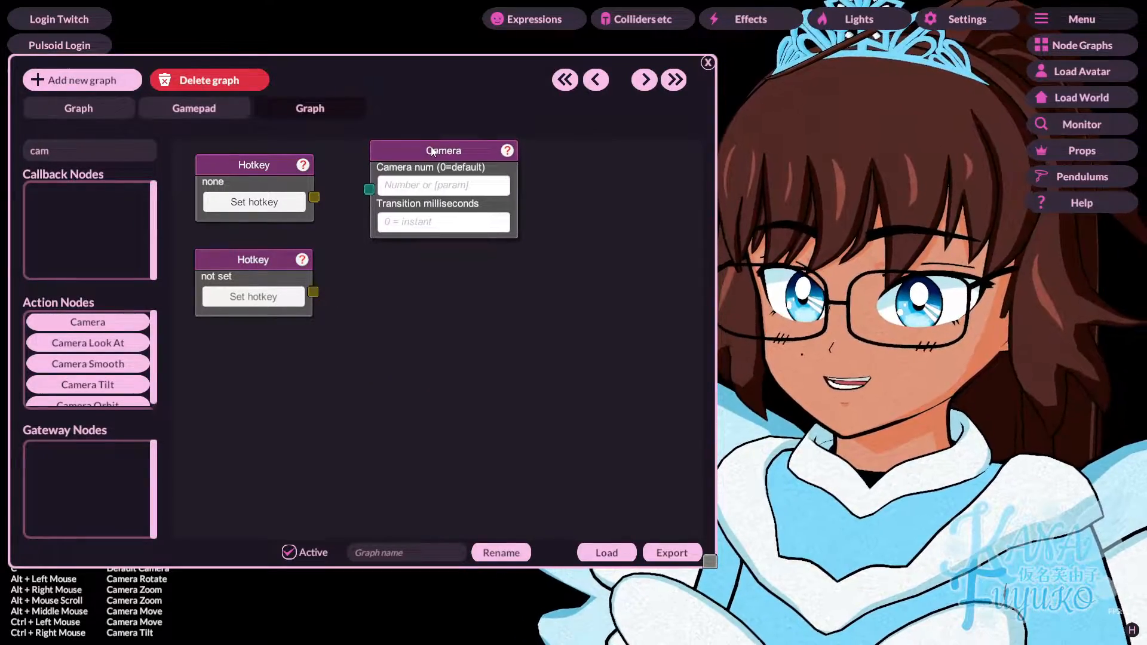
pyautogui.moveTo(315, 198); pyautogui.dragTo(370, 189)
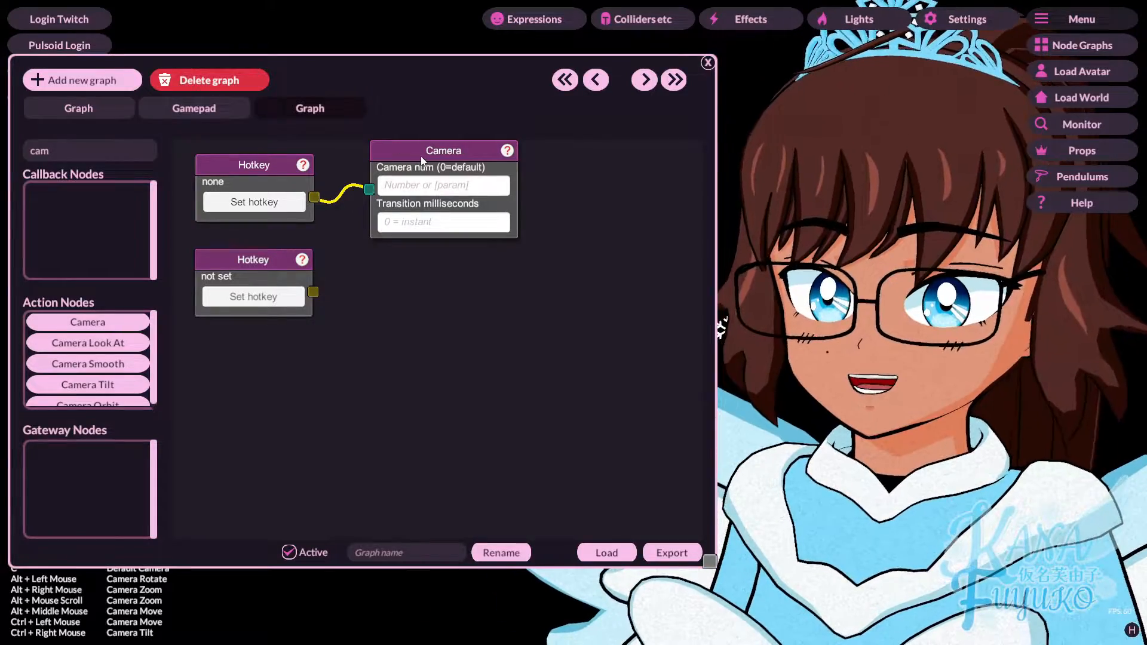
# Duplicate the Camera node, place the copy beneath the original and connect the lower Hotkey node to it.
pyautogui.rightClick(418, 163)
pyautogui.click(437, 190)
pyautogui.moveTo(449, 144); pyautogui.dragTo(442, 256)
pyautogui.moveTo(313, 291); pyautogui.dragTo(370, 294)
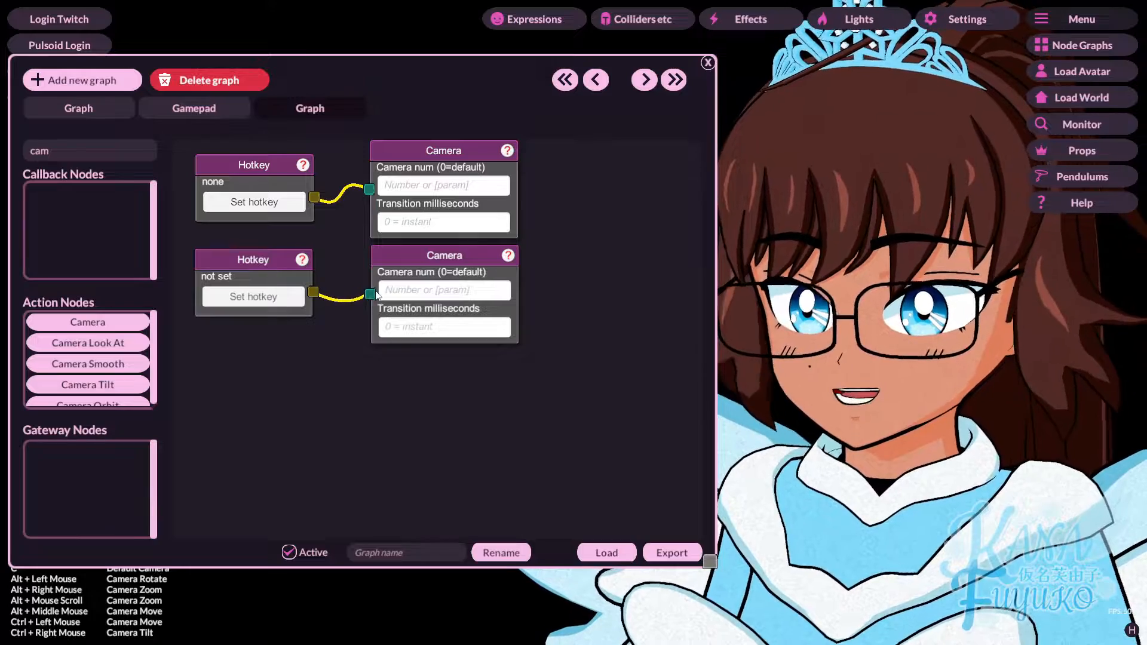
# Assign key 1 to the upper Hotkey node and key 2 to the lower one.
pyautogui.click(274, 203)
pyautogui.press('1')
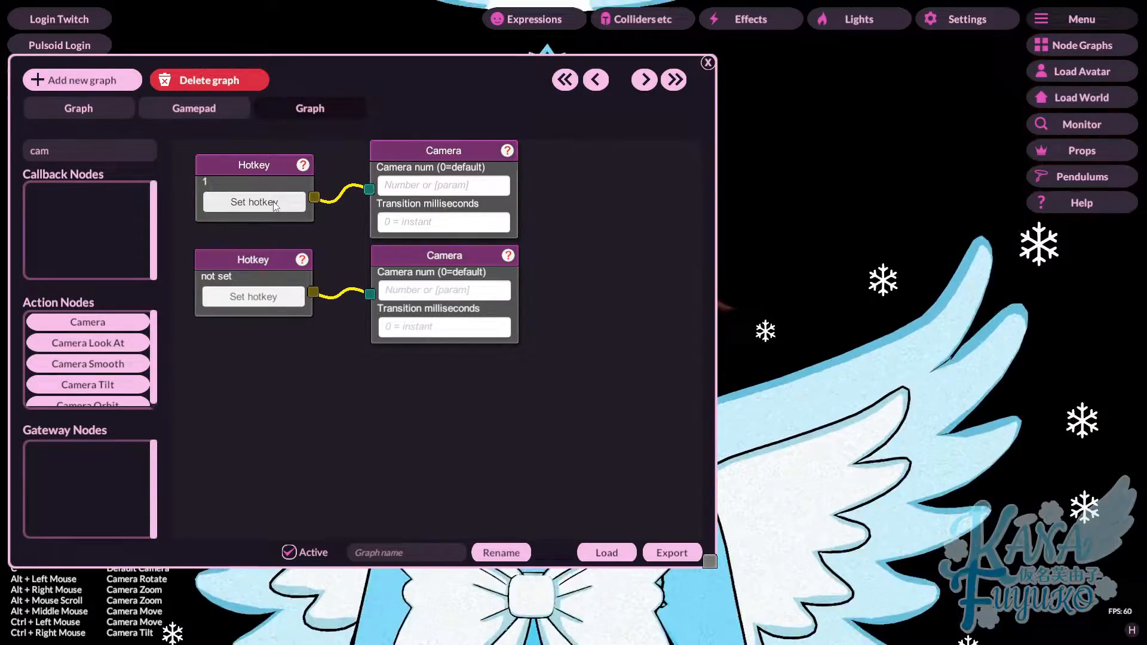
pyautogui.click(261, 297)
pyautogui.press('2')
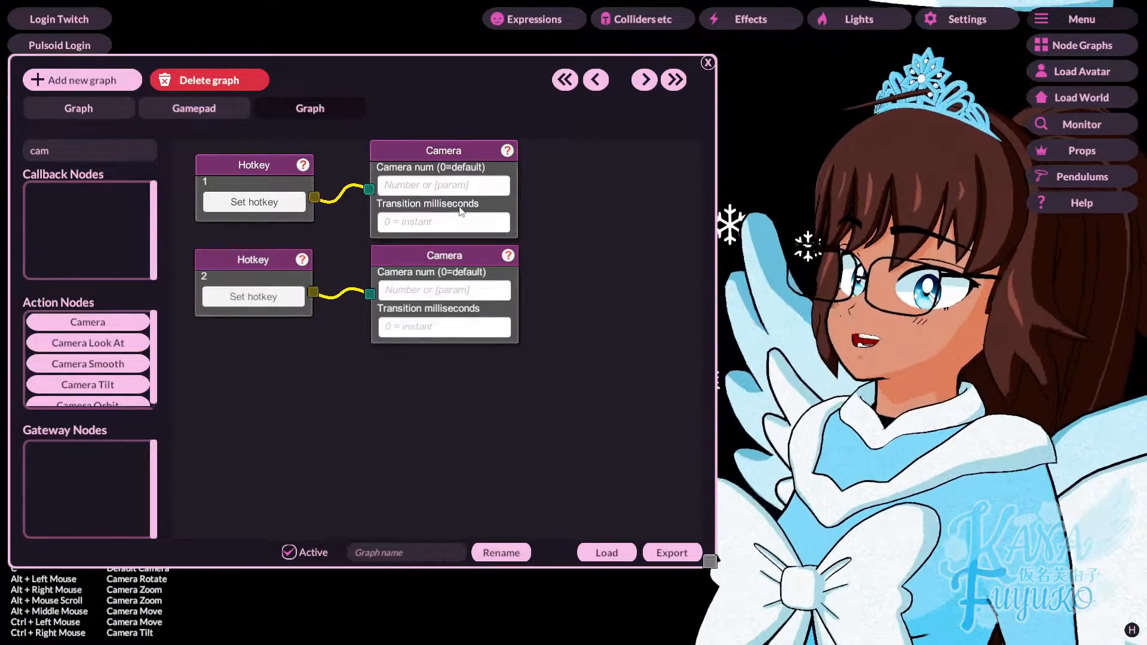
# Load the saved position of camera slot 1, Stream Cam, in the camera settings and move the settings window clear of the graph nodes.
pyautogui.click(440, 184)
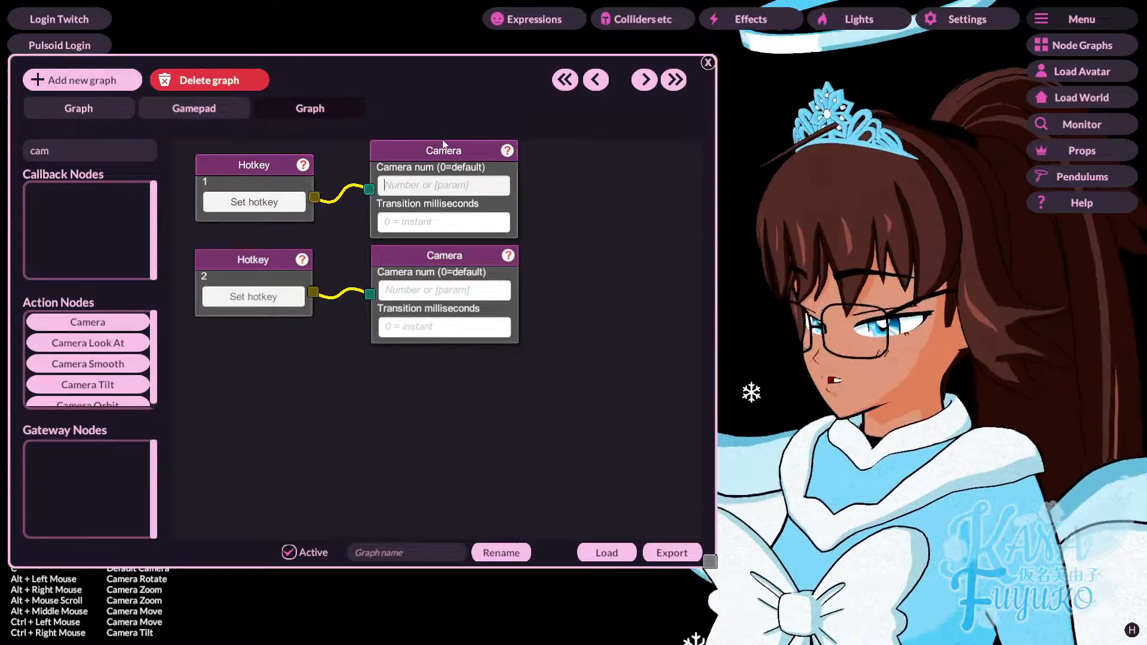
pyautogui.click(987, 23)
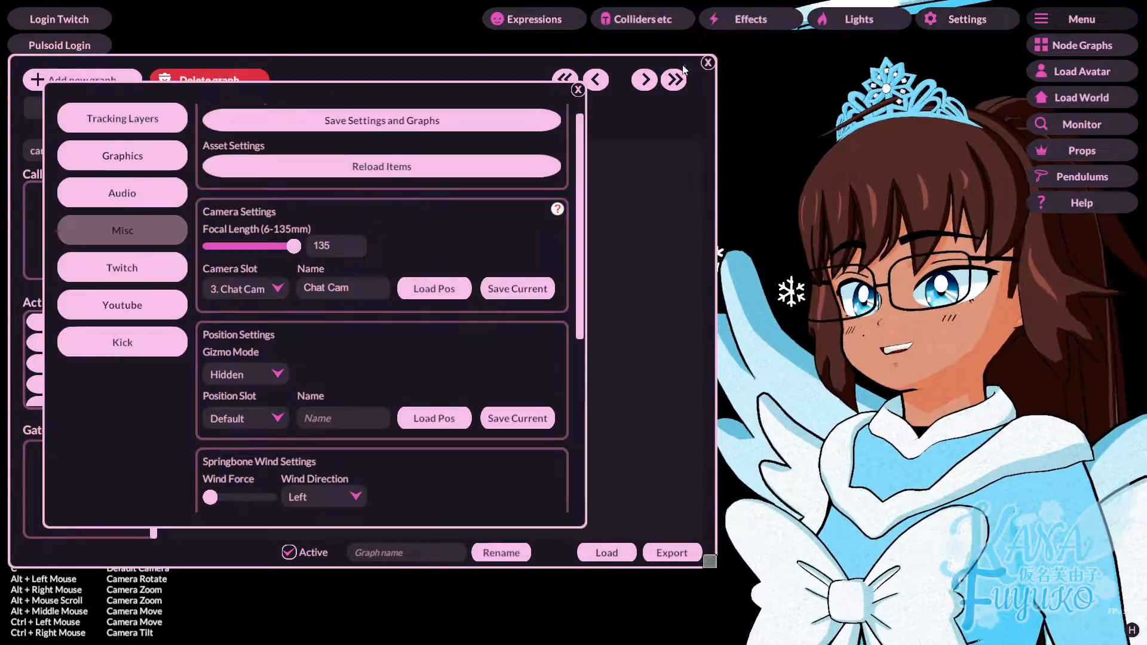
pyautogui.click(278, 289)
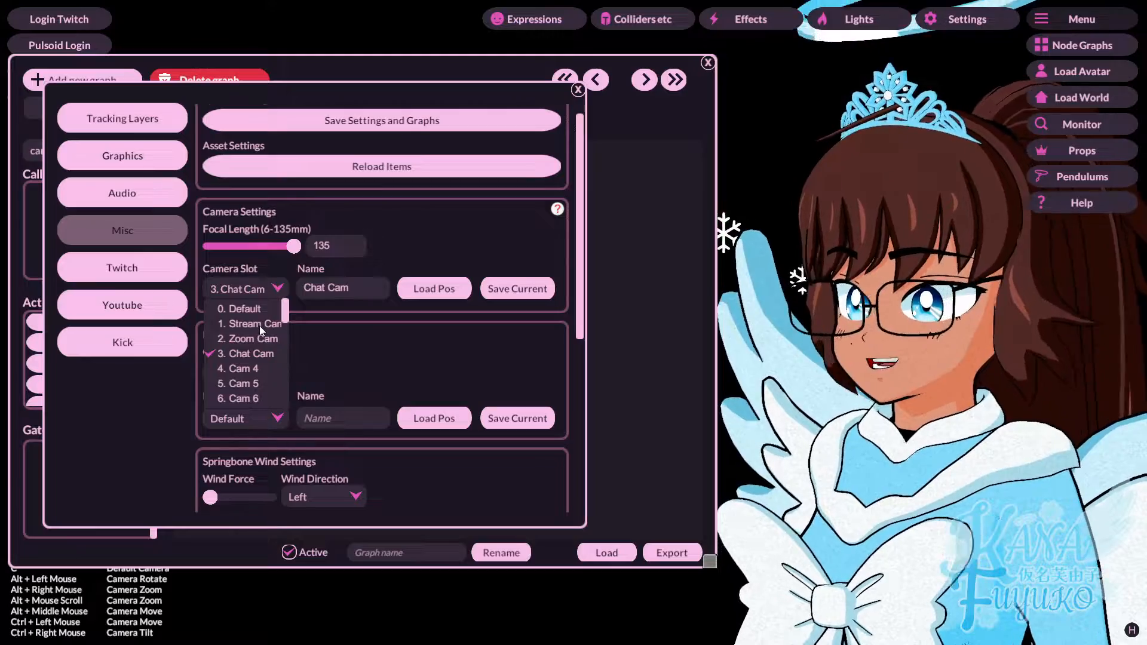
pyautogui.click(259, 325)
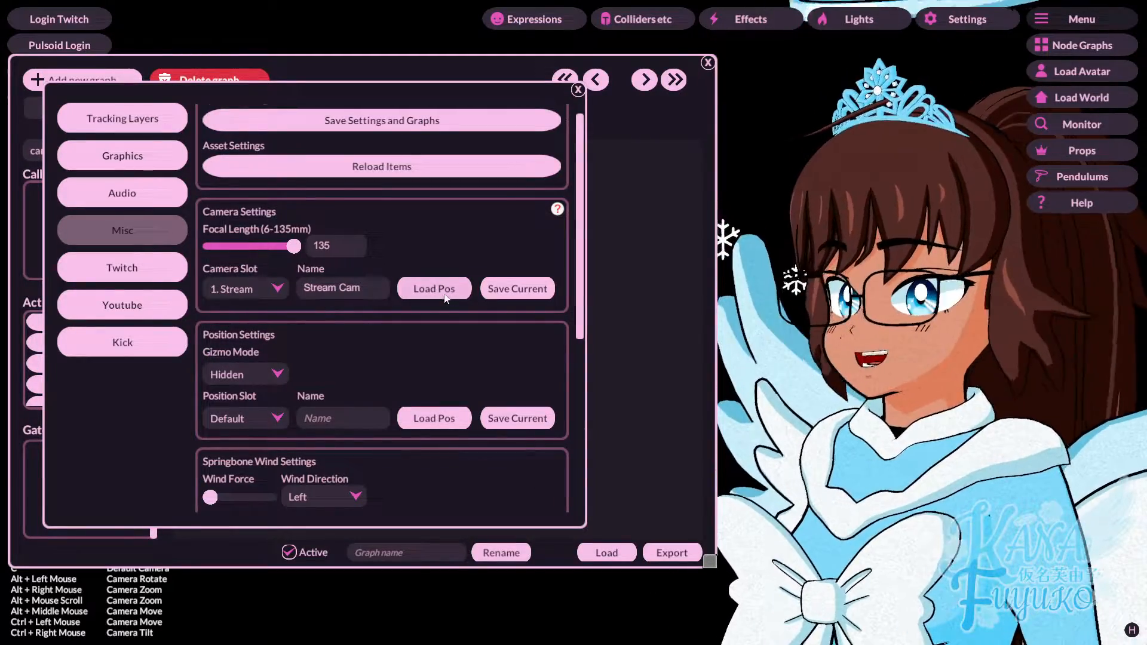
pyautogui.click(453, 291)
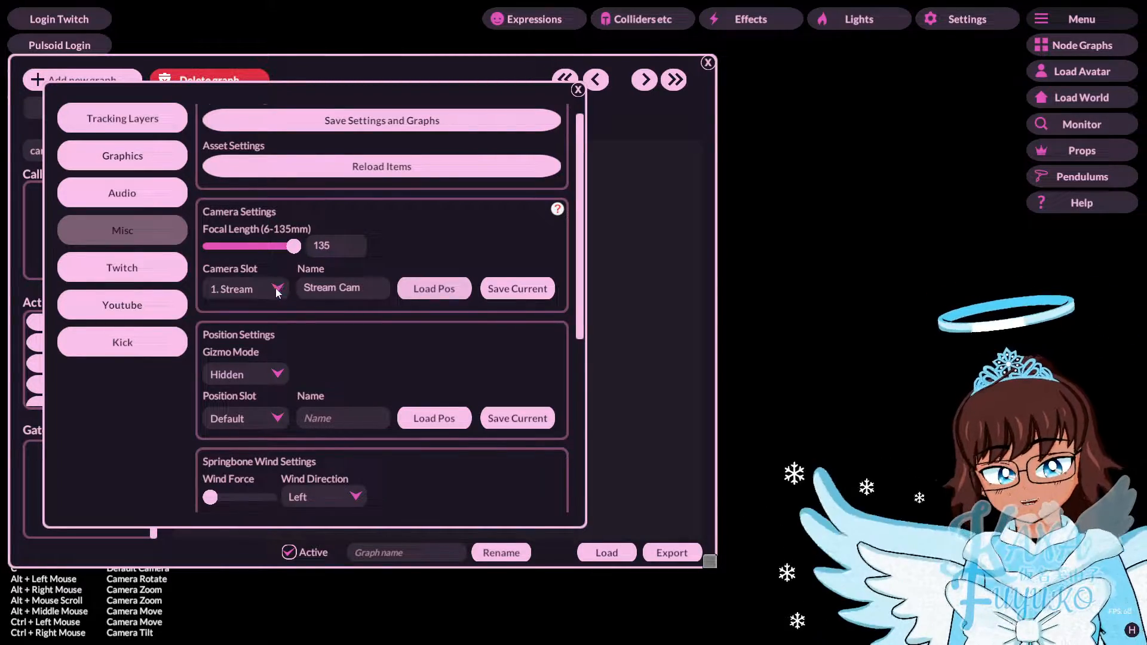
pyautogui.click(669, 266)
pyautogui.moveTo(518, 92); pyautogui.dragTo(506, 438)
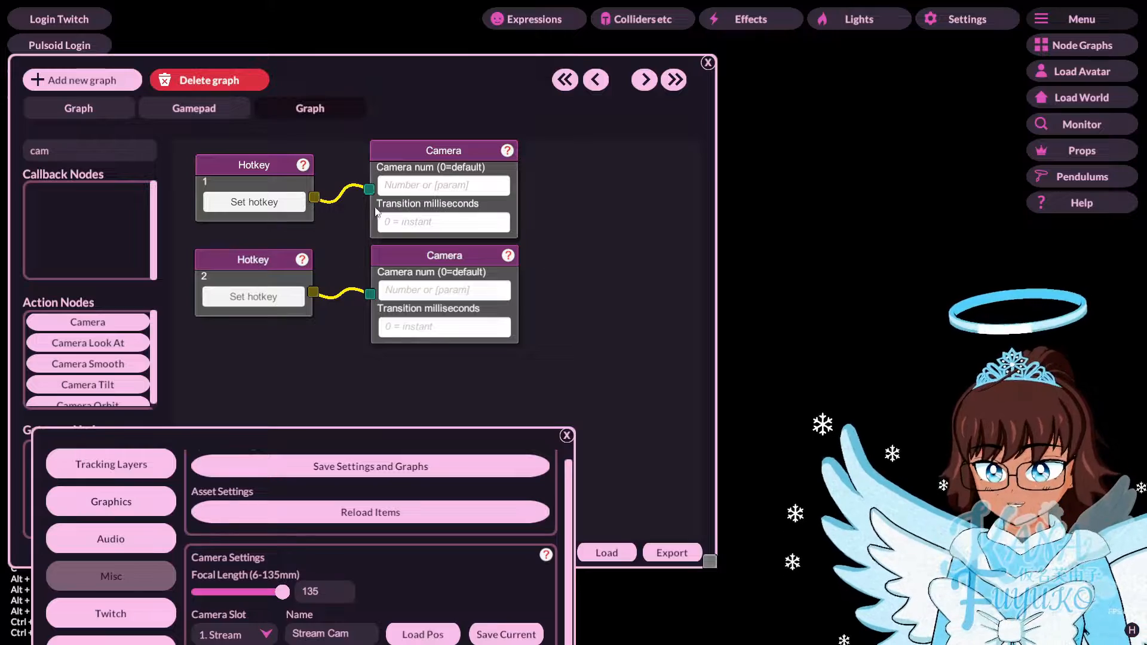
# Set the upper Camera node's camera number to 1, check the slot number of Zoom Cam in the camera settings and close them.
pyautogui.click(414, 193)
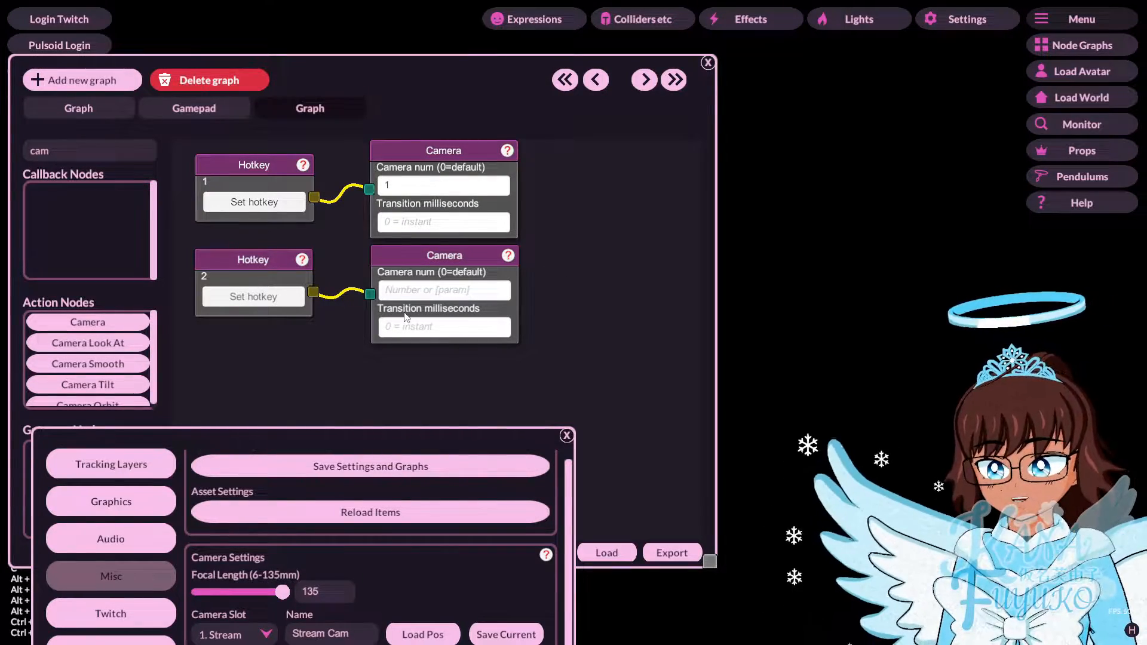
pyautogui.moveTo(374, 421); pyautogui.dragTo(350, 111)
pyautogui.click(234, 324)
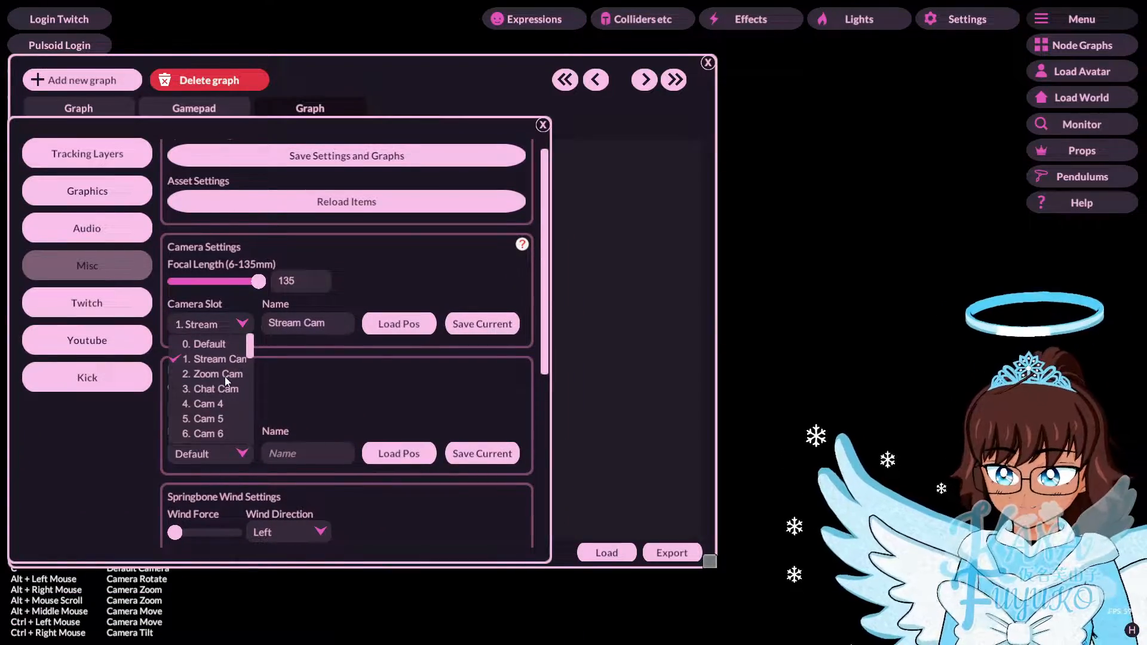
pyautogui.click(542, 125)
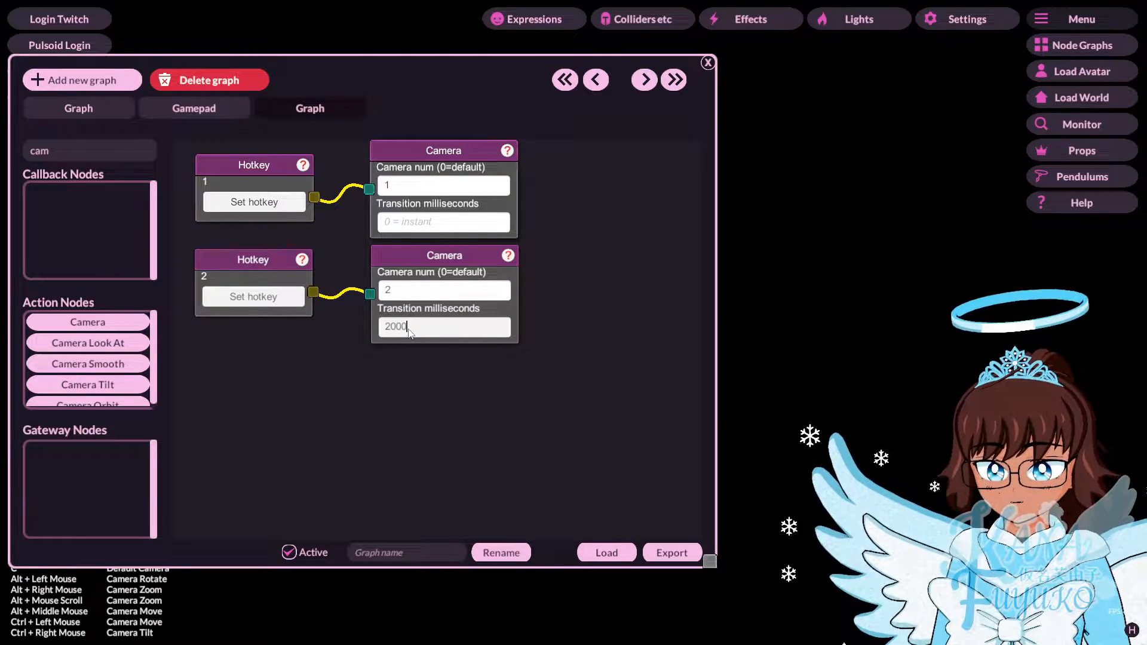
# Set the transition time to 5000 milliseconds in the lower Camera node and 1000 milliseconds in the upper one.
pyautogui.moveTo(425, 328); pyautogui.dragTo(225, 324)
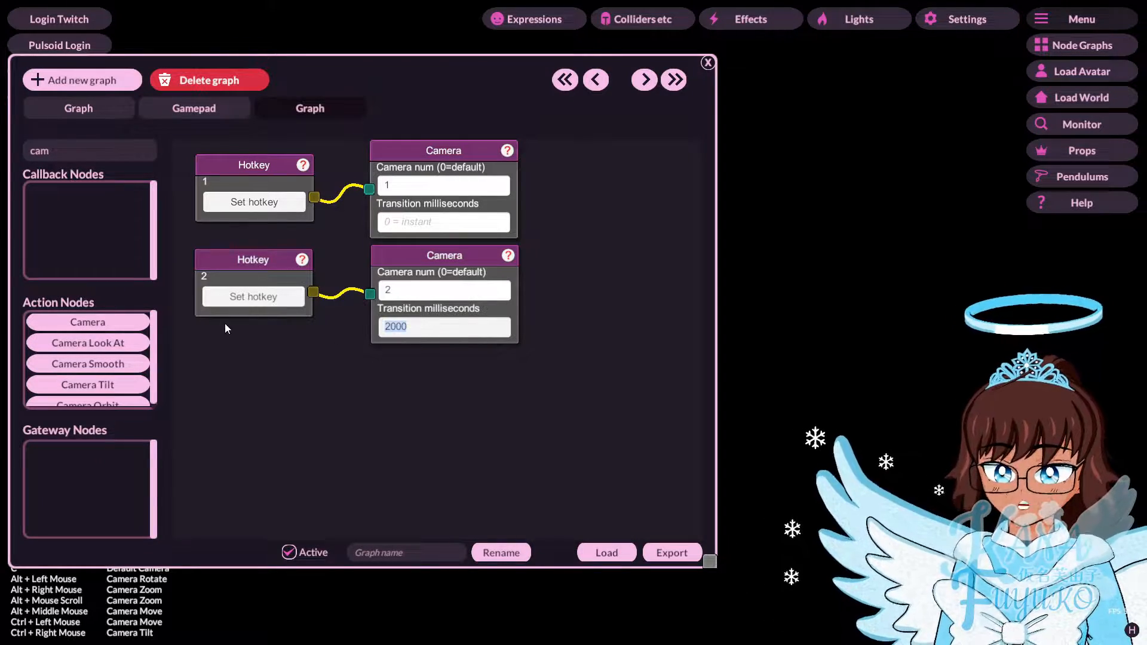
pyautogui.write('5000')
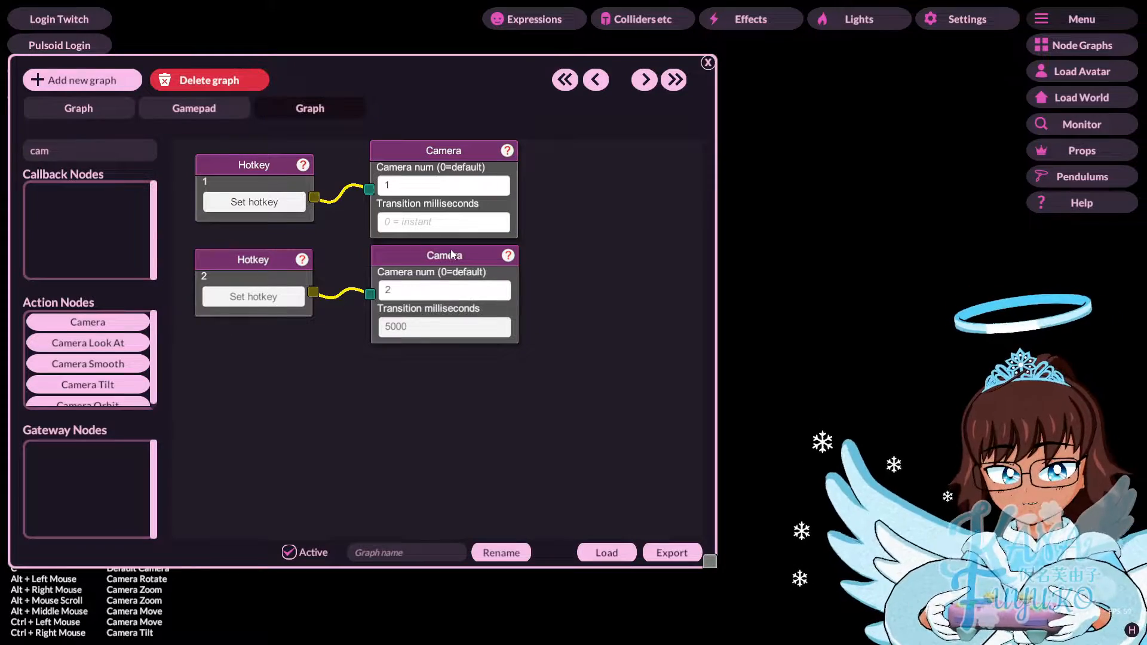
pyautogui.click(612, 407)
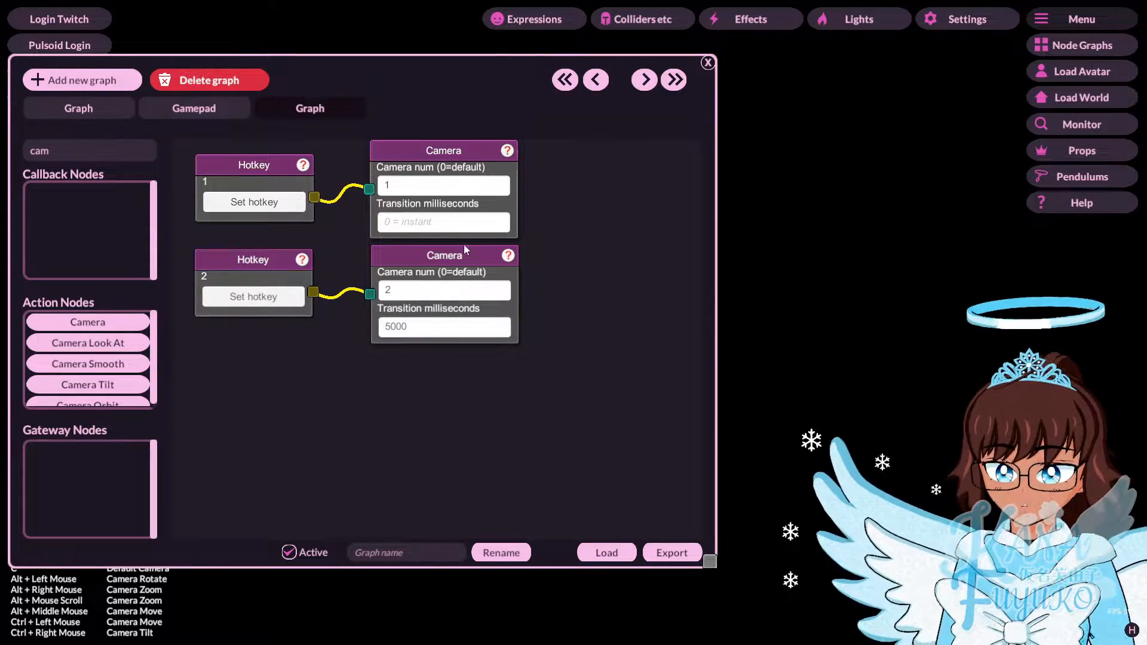
pyautogui.click(424, 222)
pyautogui.write('1')
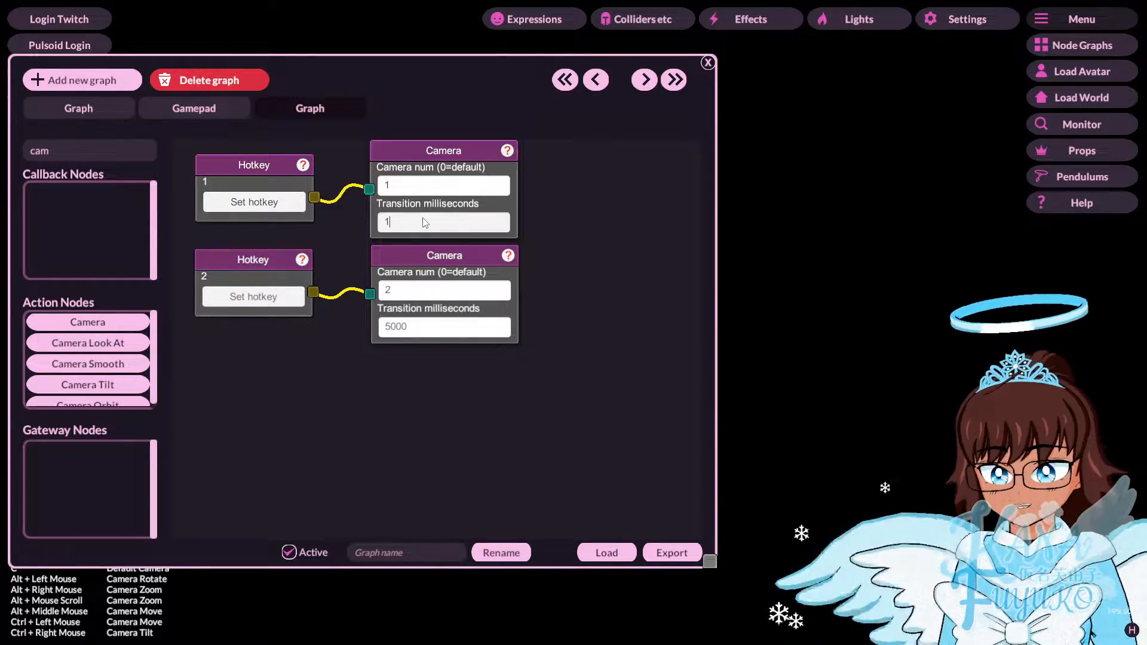
pyautogui.write('000')
pyautogui.click(680, 279)
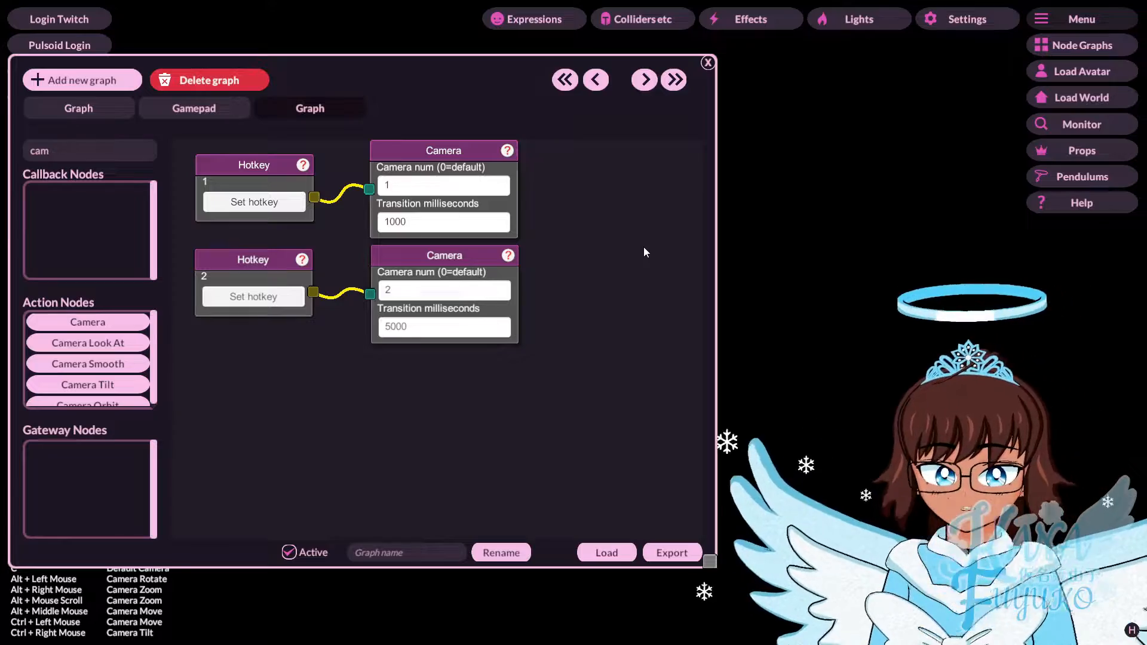
pyautogui.moveTo(488, 72)
pyautogui.mouseDown()
pyautogui.moveTo(388, 92)
pyautogui.moveTo(922, 543)
pyautogui.moveTo(736, 583)
pyautogui.moveTo(652, 626)
pyautogui.moveTo(683, 585)
pyautogui.moveTo(656, 626)
pyautogui.moveTo(681, 542)
pyautogui.moveTo(589, 404)
pyautogui.moveTo(543, 211)
pyautogui.moveTo(489, 81)
pyautogui.mouseUp()
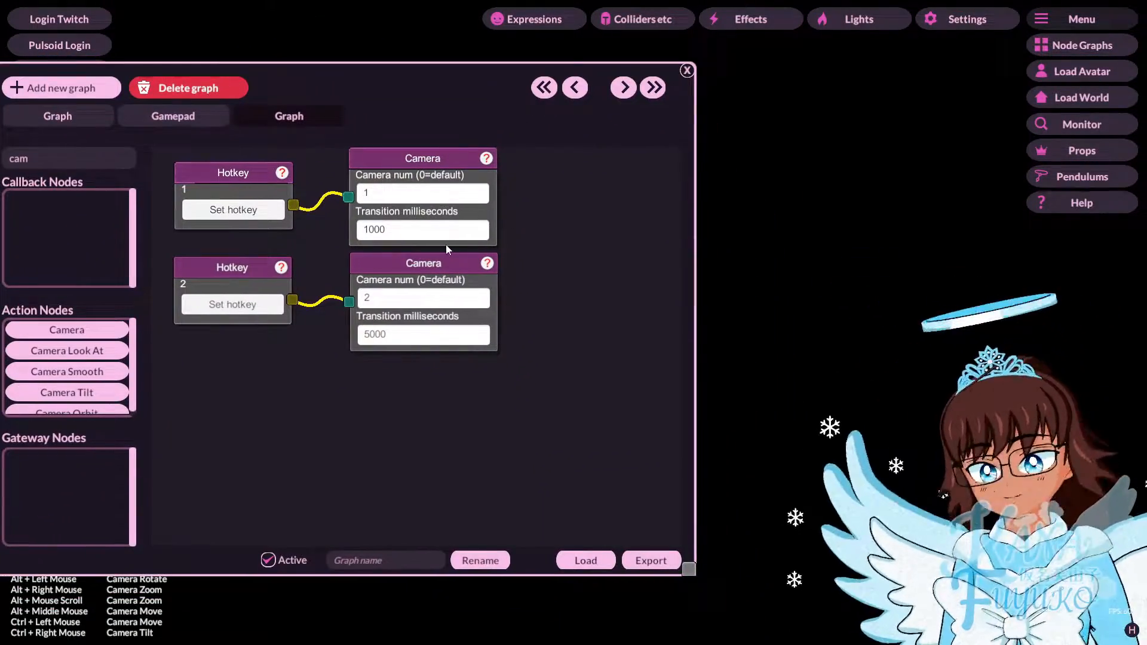
pyautogui.click(428, 232)
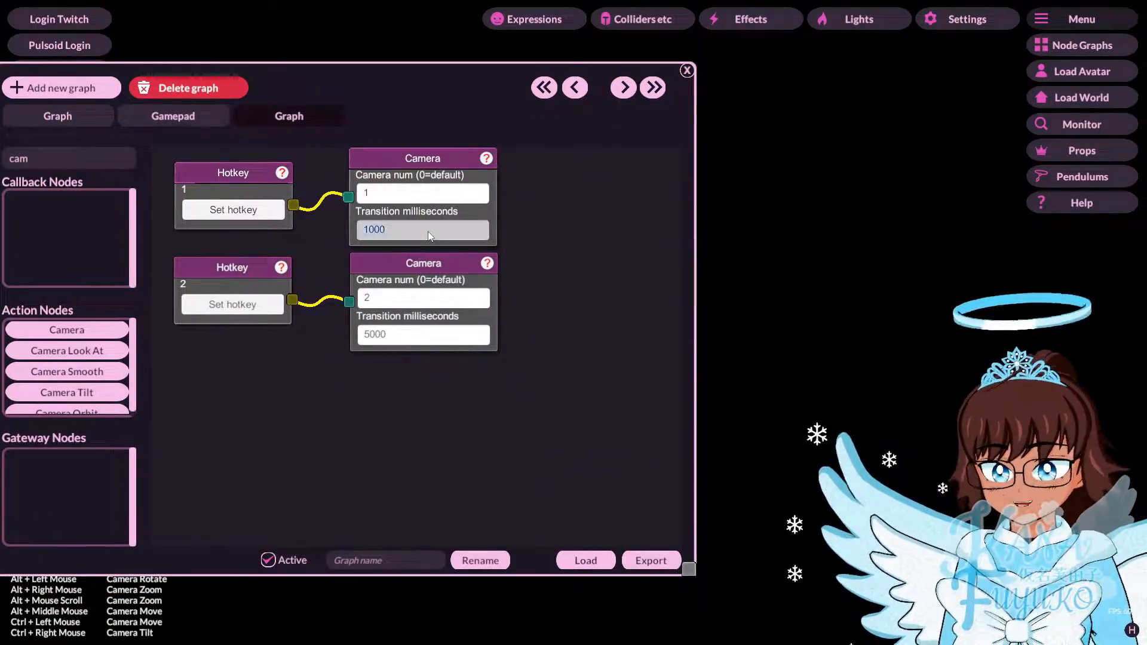
pyautogui.click(517, 397)
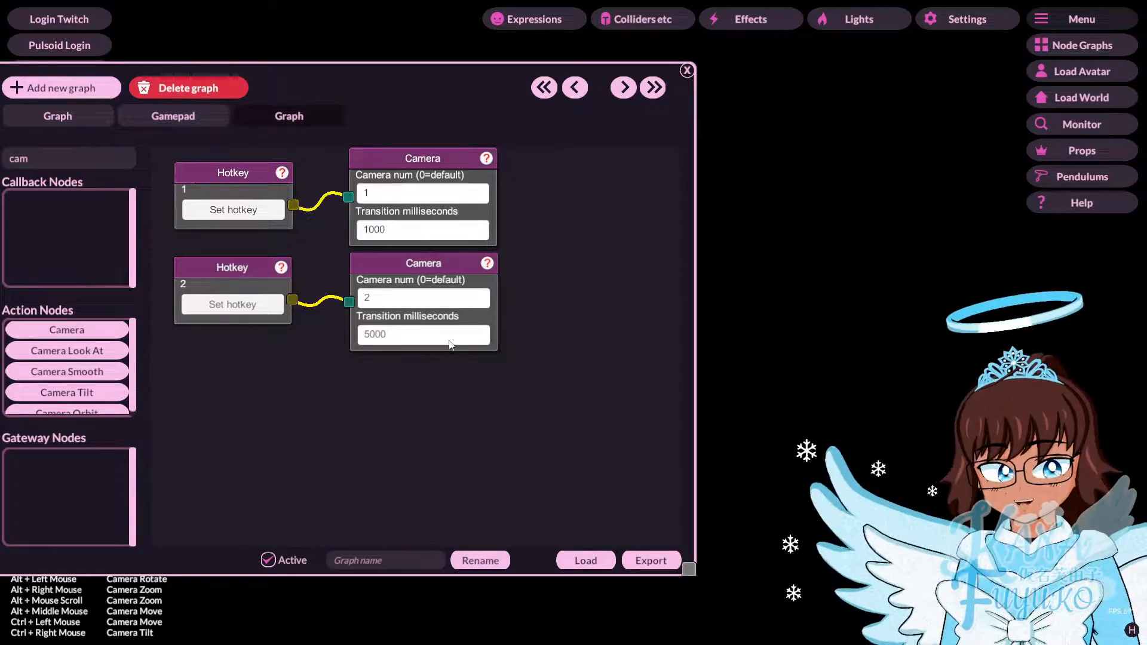
pyautogui.moveTo(304, 348); pyautogui.dragTo(339, 375)
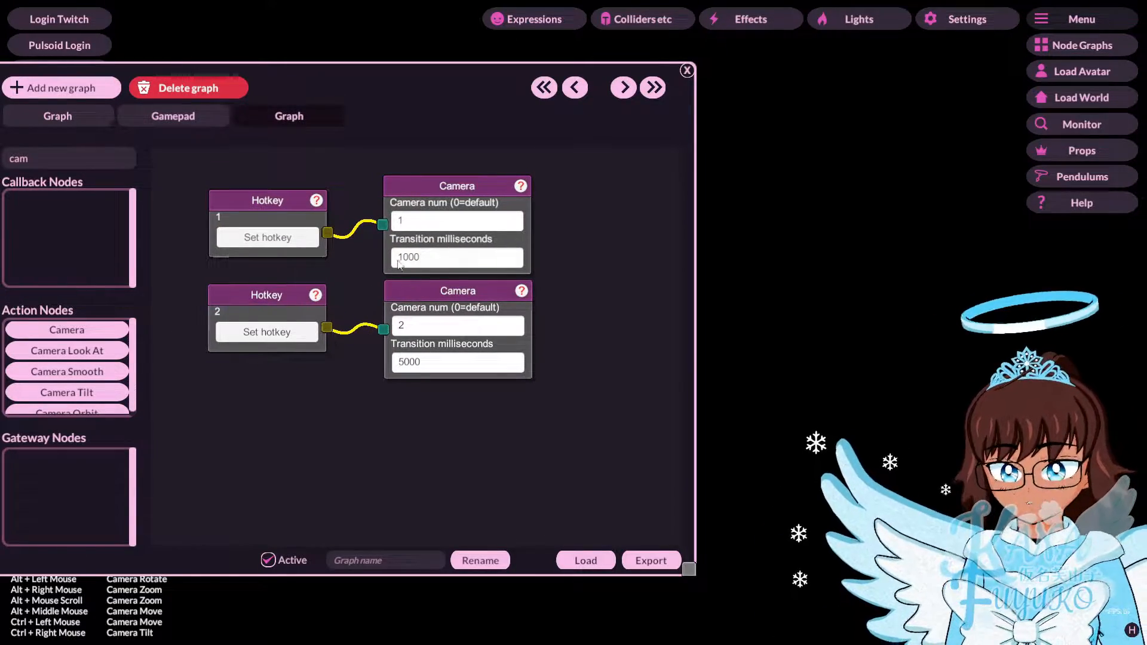
pyautogui.moveTo(447, 93); pyautogui.dragTo(480, 85)
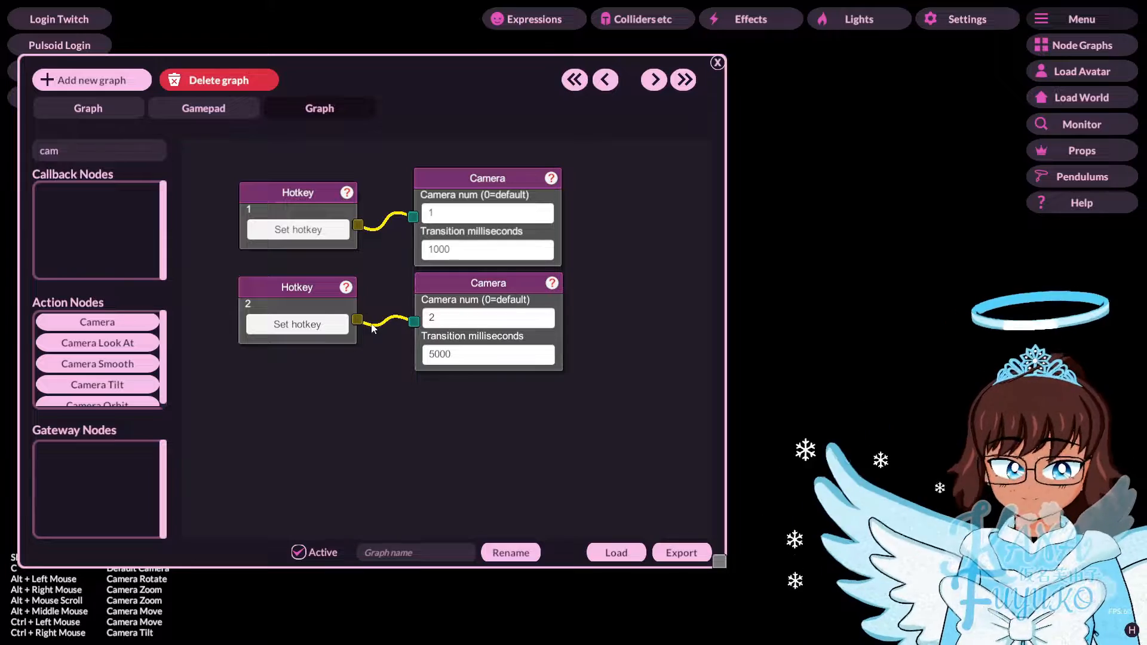
# Look over both hotkey-to-camera chains in the graph and browse the other camera action nodes.
pyautogui.moveTo(433, 421); pyautogui.dragTo(356, 367)
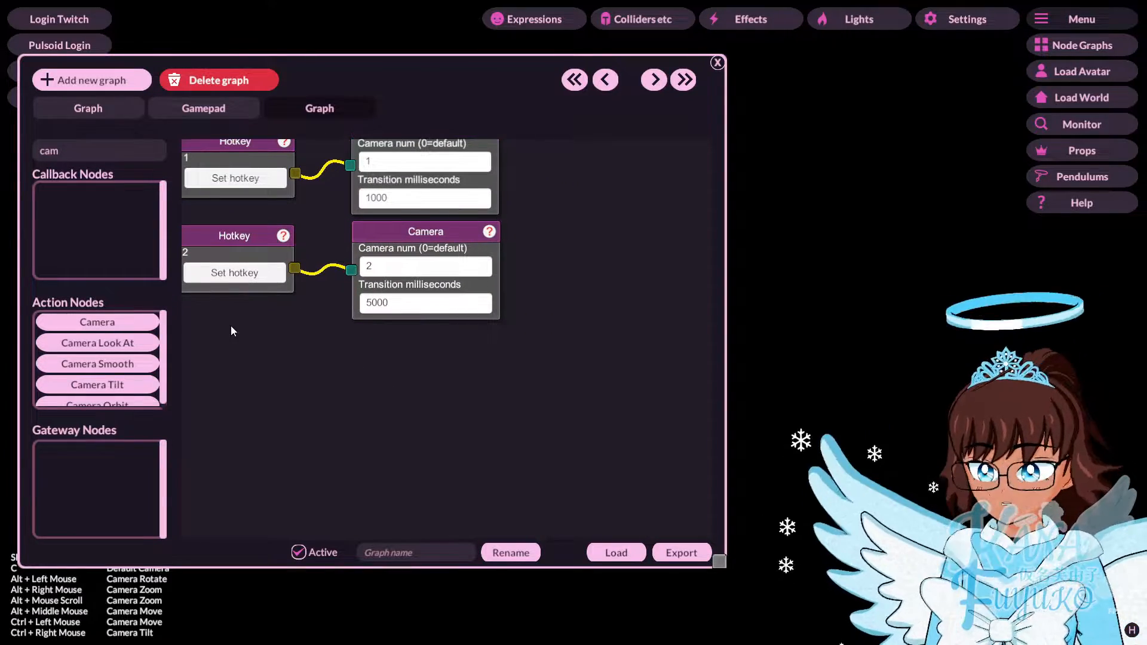
pyautogui.scroll(-7, 251, 352)
pyautogui.moveTo(264, 352); pyautogui.dragTo(306, 347)
pyautogui.scroll(3, 312, 345)
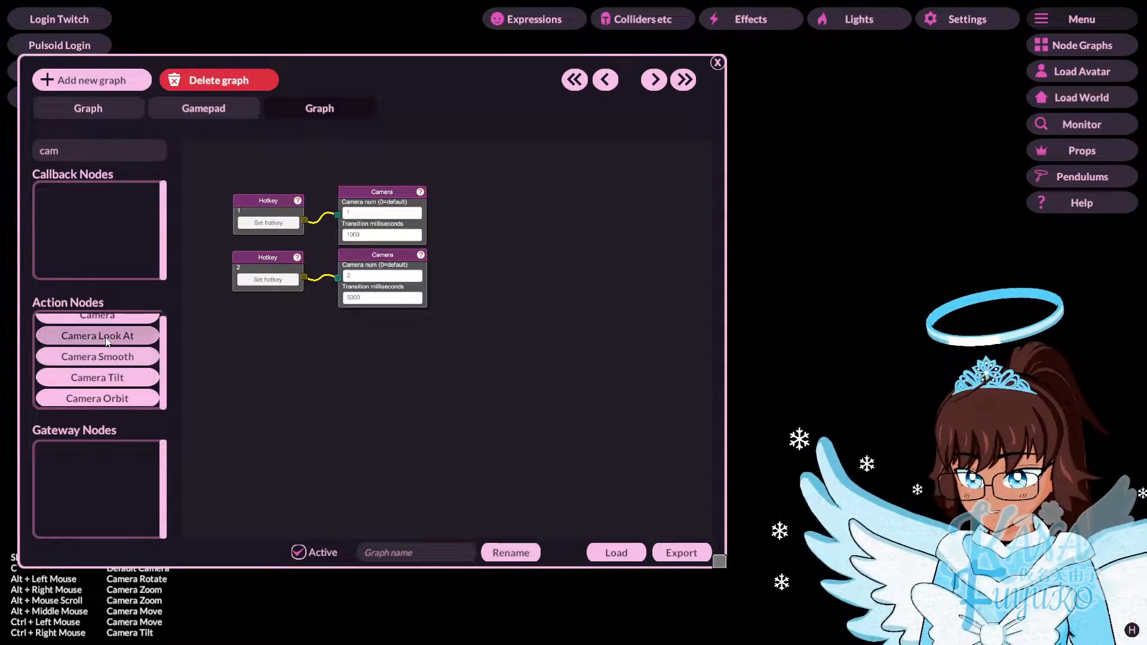
# Add a Camera Look At node below the Camera nodes and connect a duplicated Hotkey node assigned to 3.
pyautogui.moveTo(107, 340); pyautogui.dragTo(371, 324)
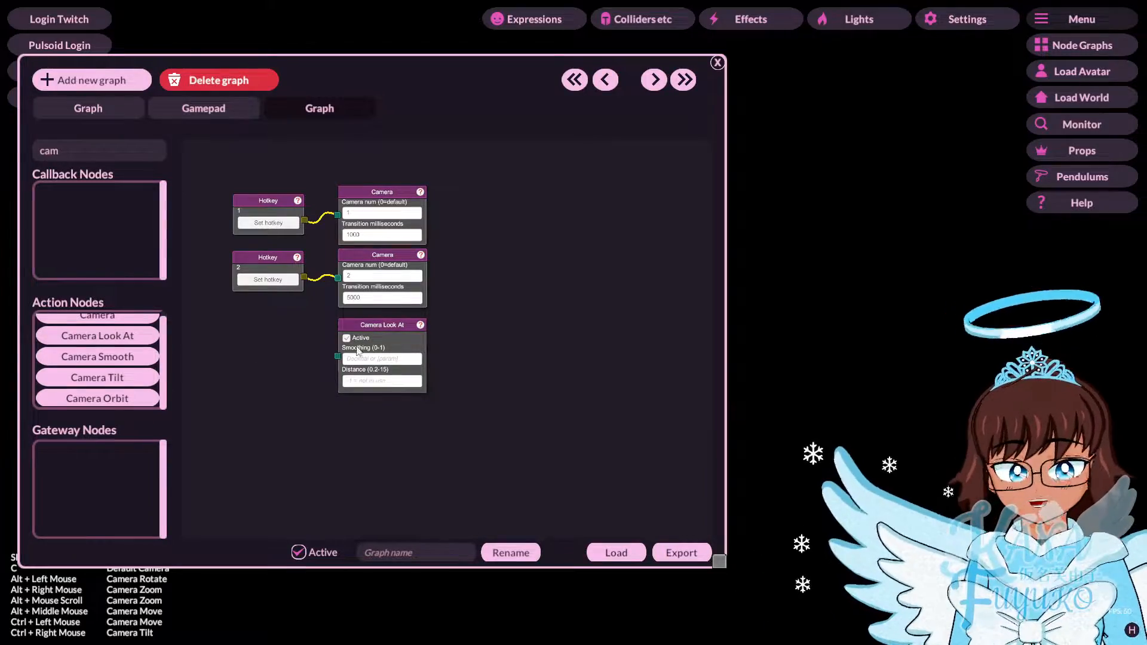
pyautogui.keyDown('alt'); pyautogui.moveTo(957, 499); pyautogui.dragTo(896, 400, button='middle'); pyautogui.keyUp('alt')
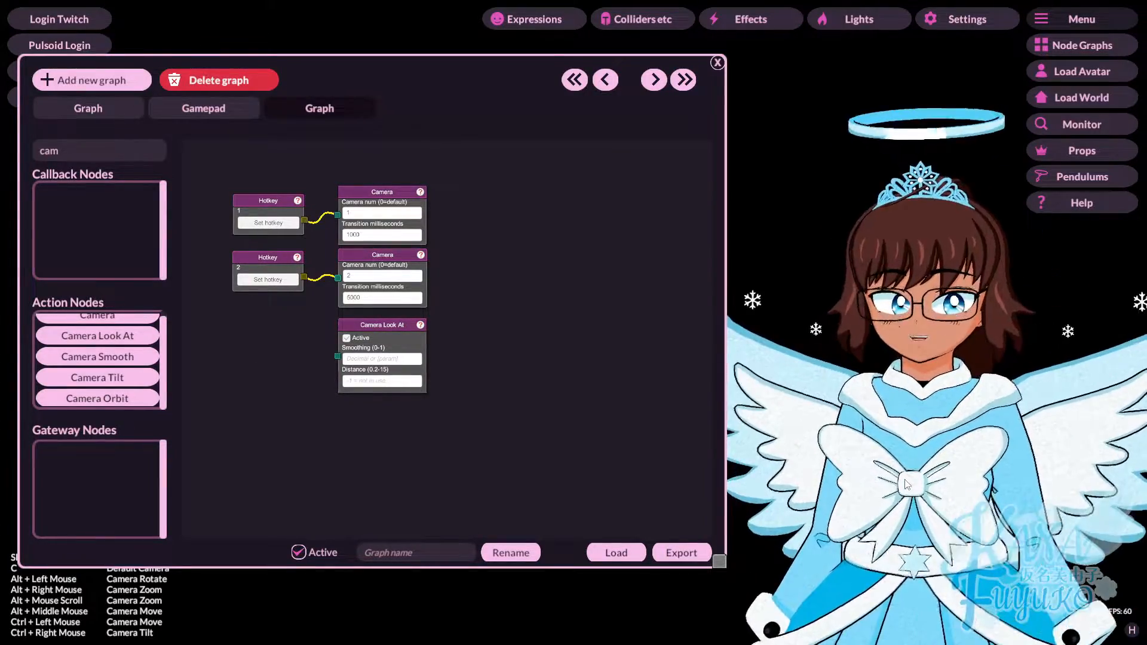
pyautogui.keyDown('alt'); pyautogui.scroll(3, 901, 479); pyautogui.keyUp('alt')
pyautogui.scroll(4, 336, 410)
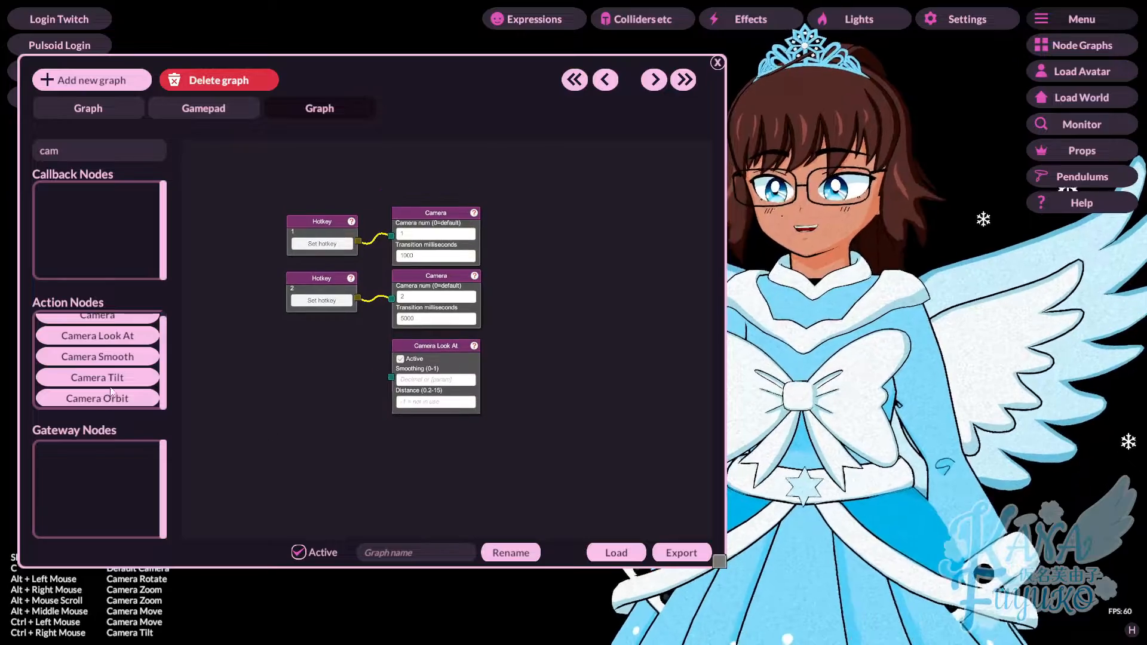
pyautogui.rightClick(380, 251)
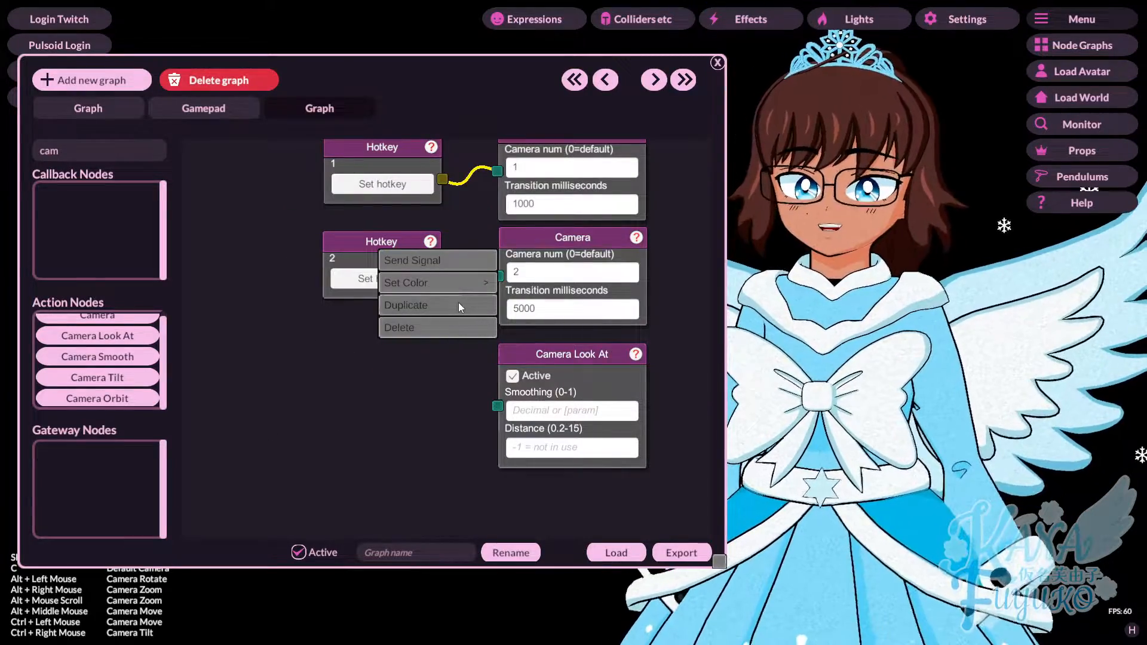
pyautogui.click(450, 305)
pyautogui.moveTo(410, 245); pyautogui.dragTo(496, 408)
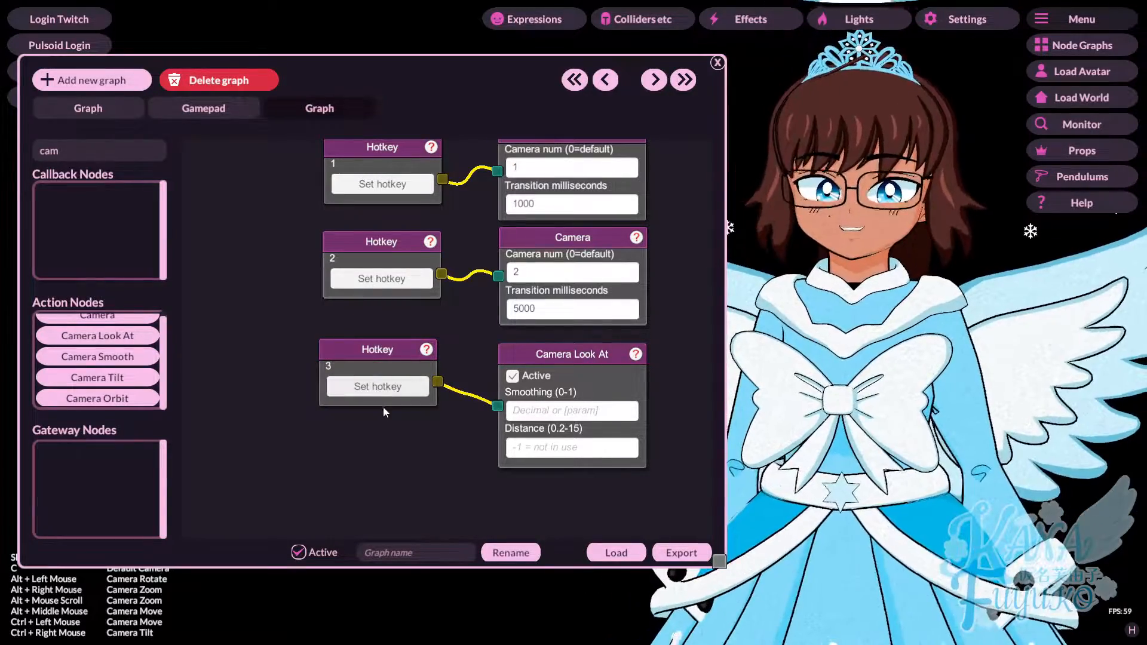
# Move the graph window off the avatar and set the Camera Look At node's smoothing to 0.8 and distance to 0.3.
pyautogui.moveTo(560, 71); pyautogui.dragTo(442, 71)
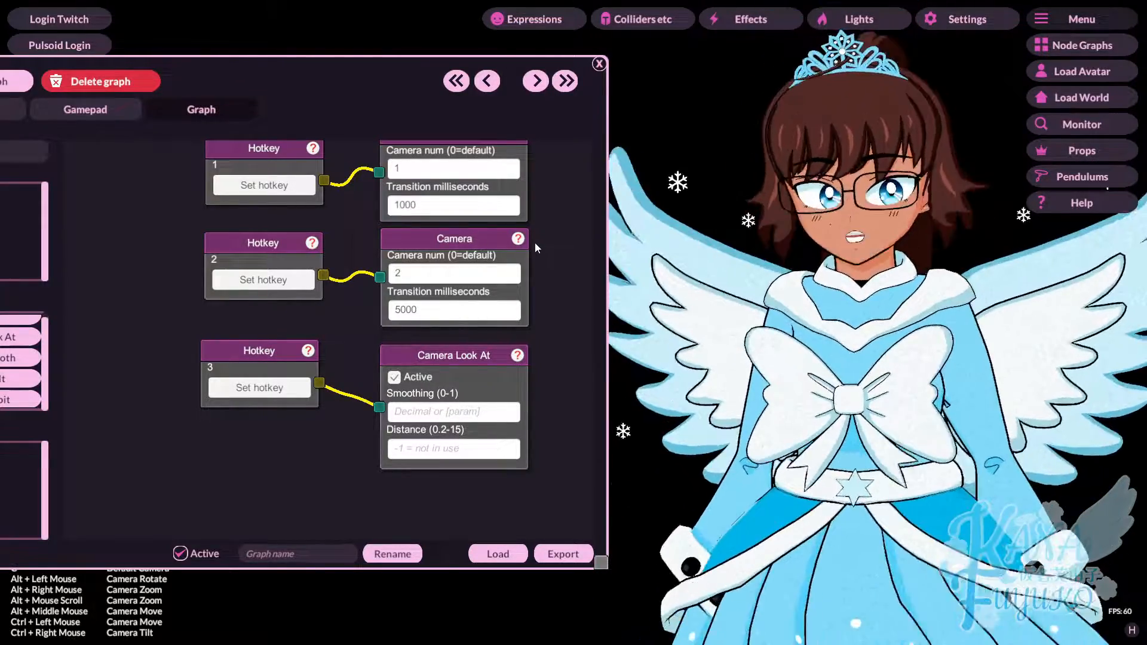
pyautogui.click(458, 412)
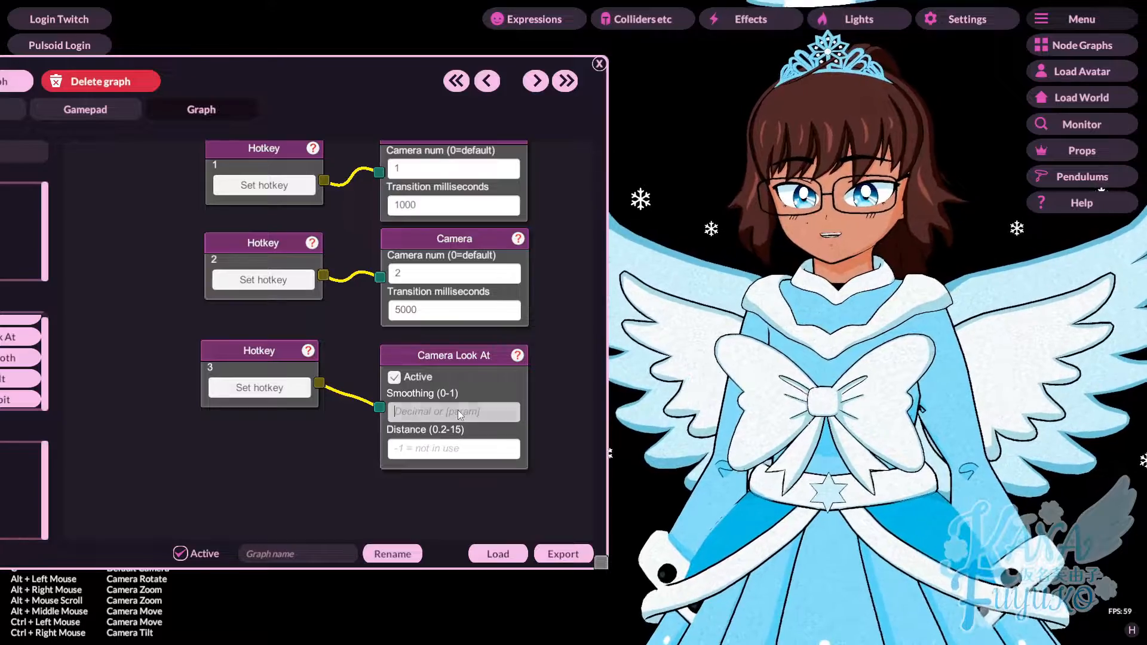
pyautogui.write('0.8')
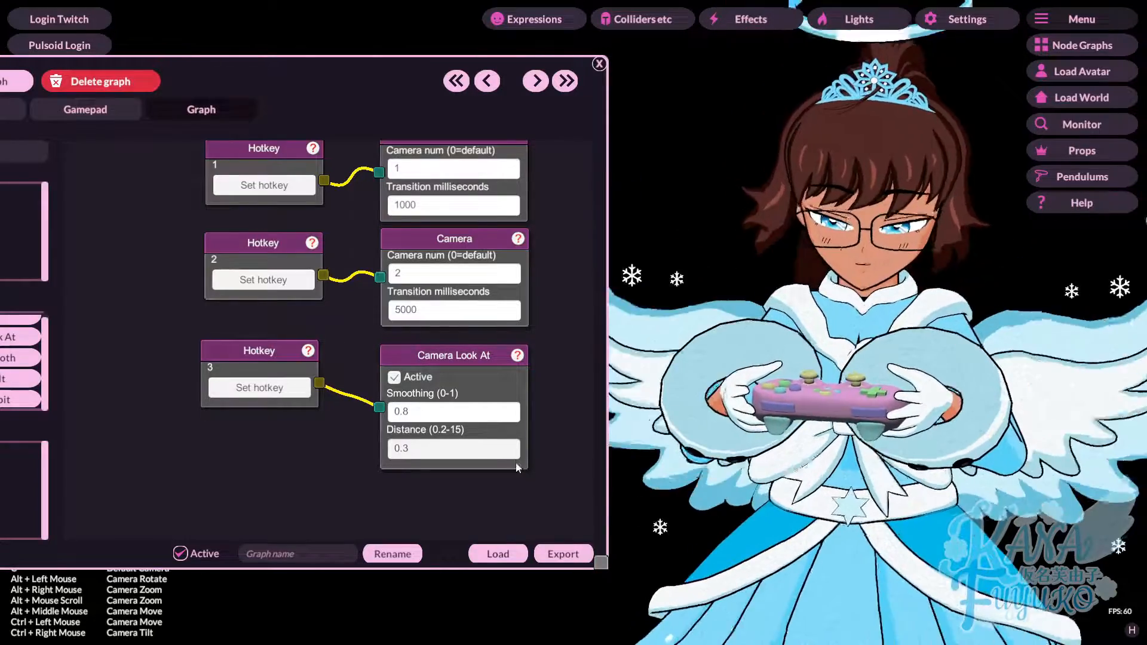
# Delete the Gamepad graph and trigger the Camera Look At node with hotkey 3.
pyautogui.click(99, 84)
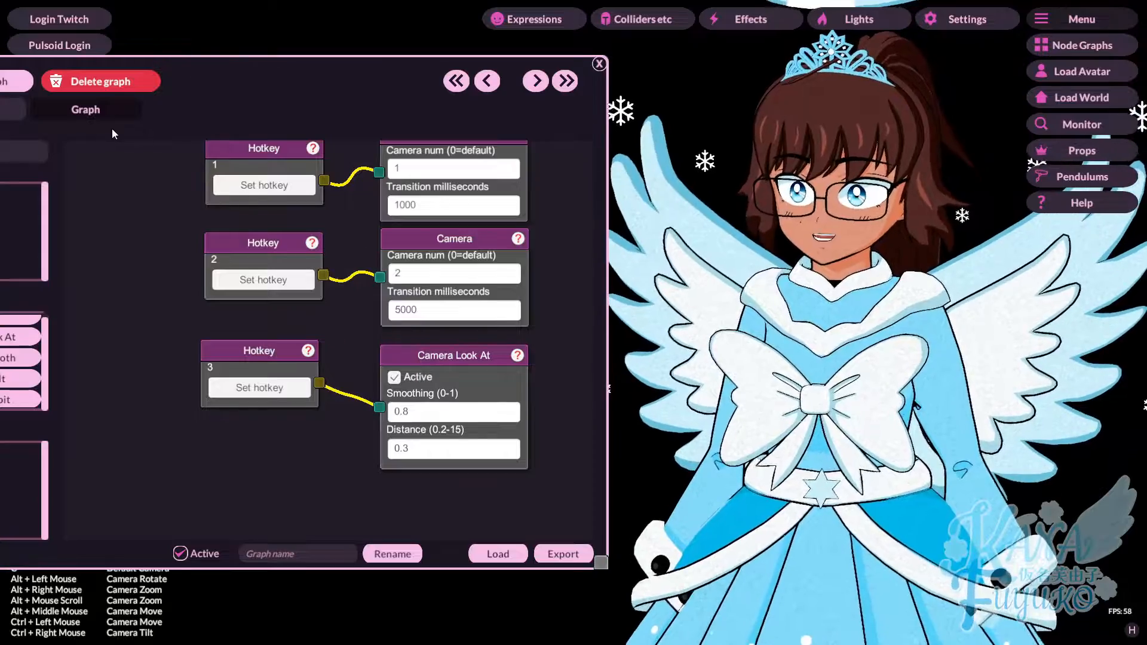
pyautogui.moveTo(545, 438); pyautogui.dragTo(520, 366)
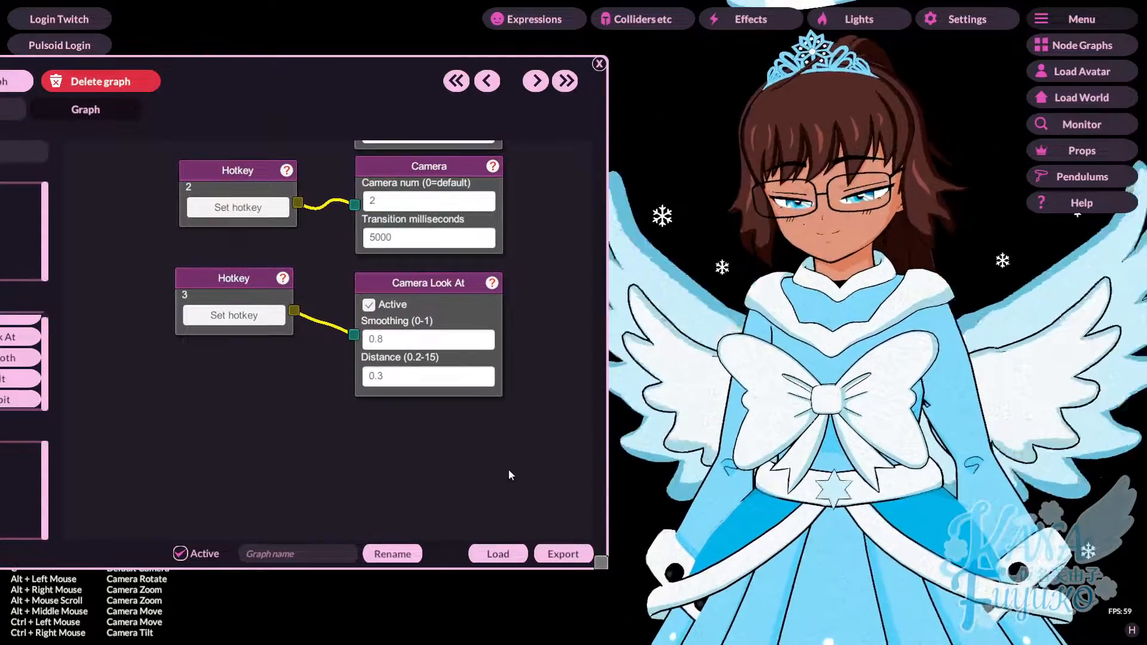
pyautogui.press('3')
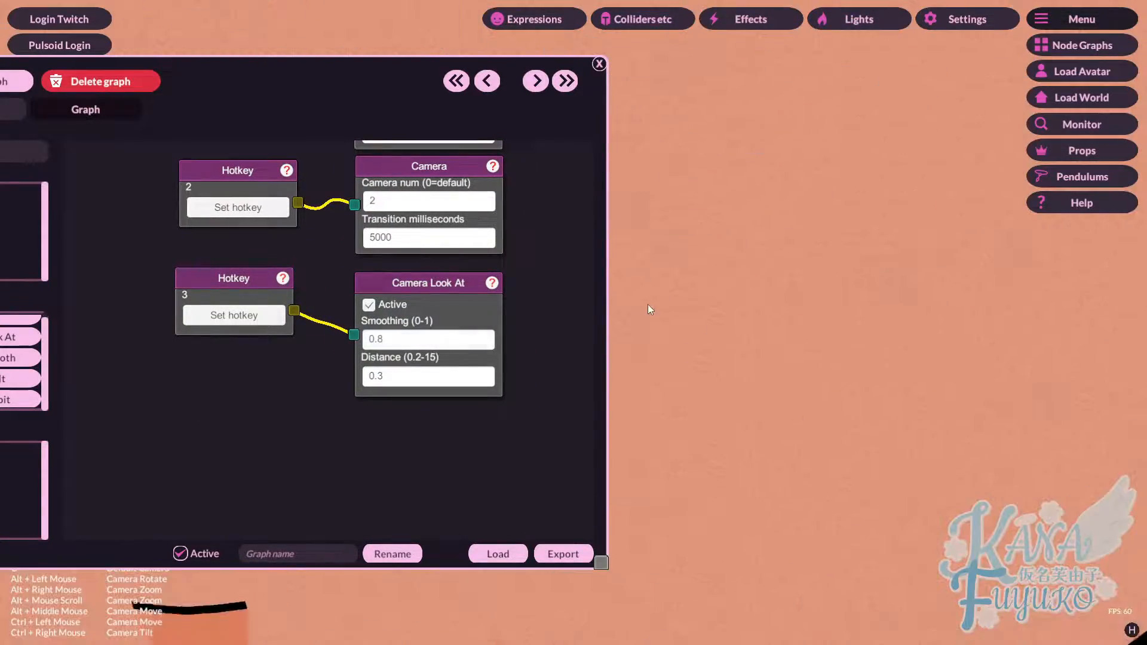
# Set the Camera Look At distance to 10, trigger hotkey 3 again and move the graph window clear of the avatar.
pyautogui.click(409, 377)
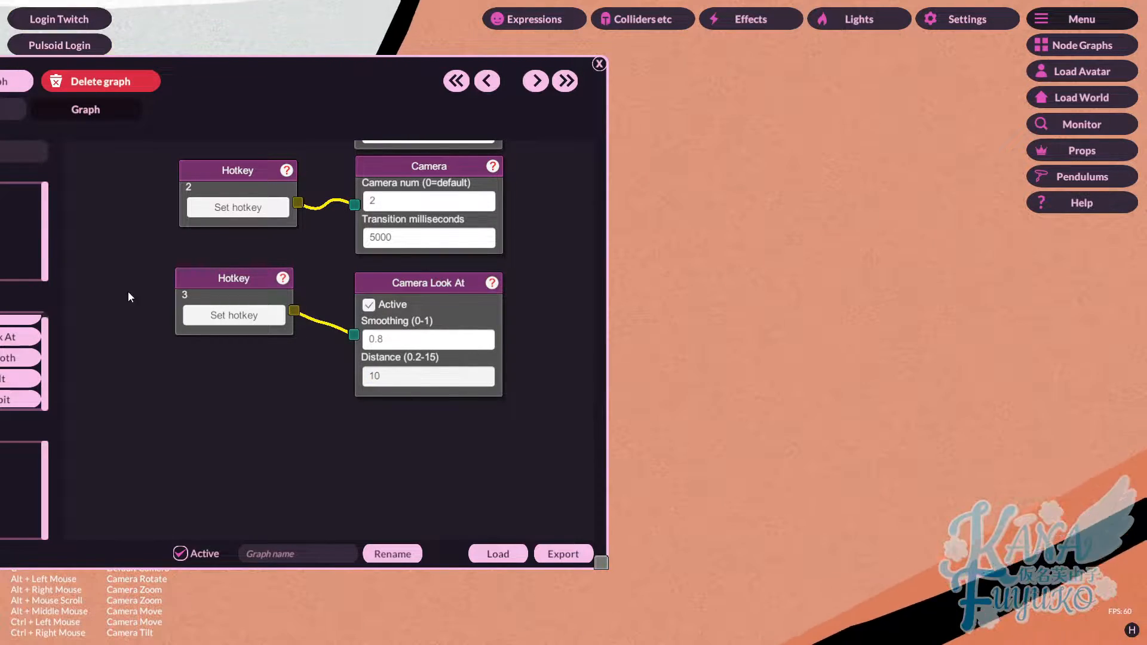
pyautogui.press('3')
pyautogui.moveTo(416, 63); pyautogui.dragTo(260, 44)
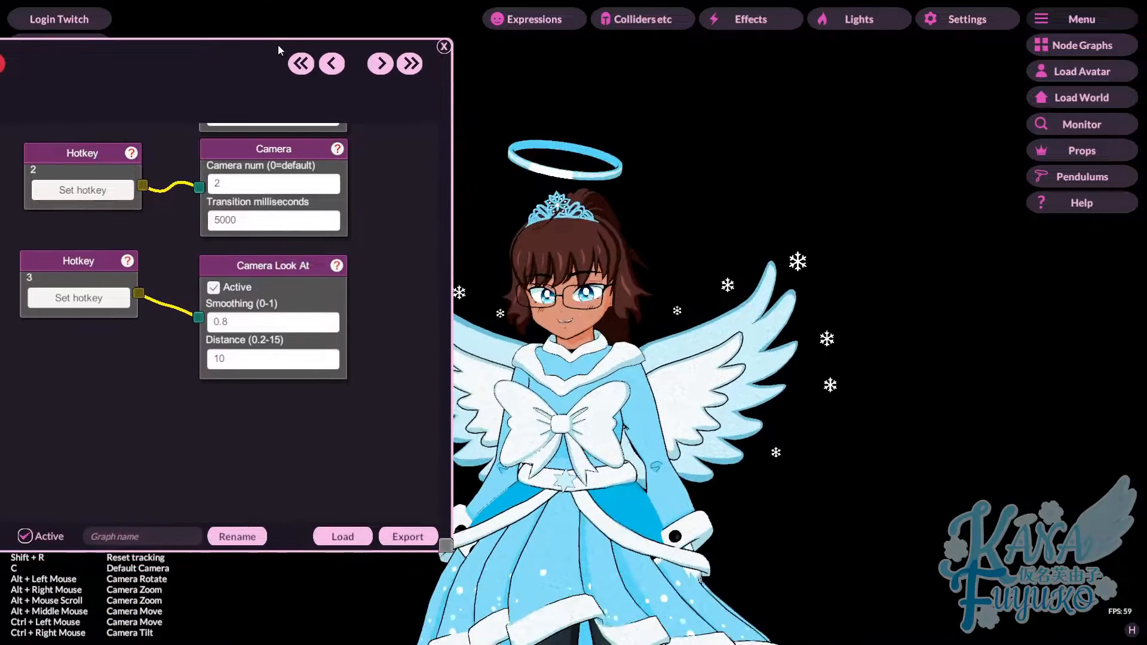
pyautogui.click(211, 359)
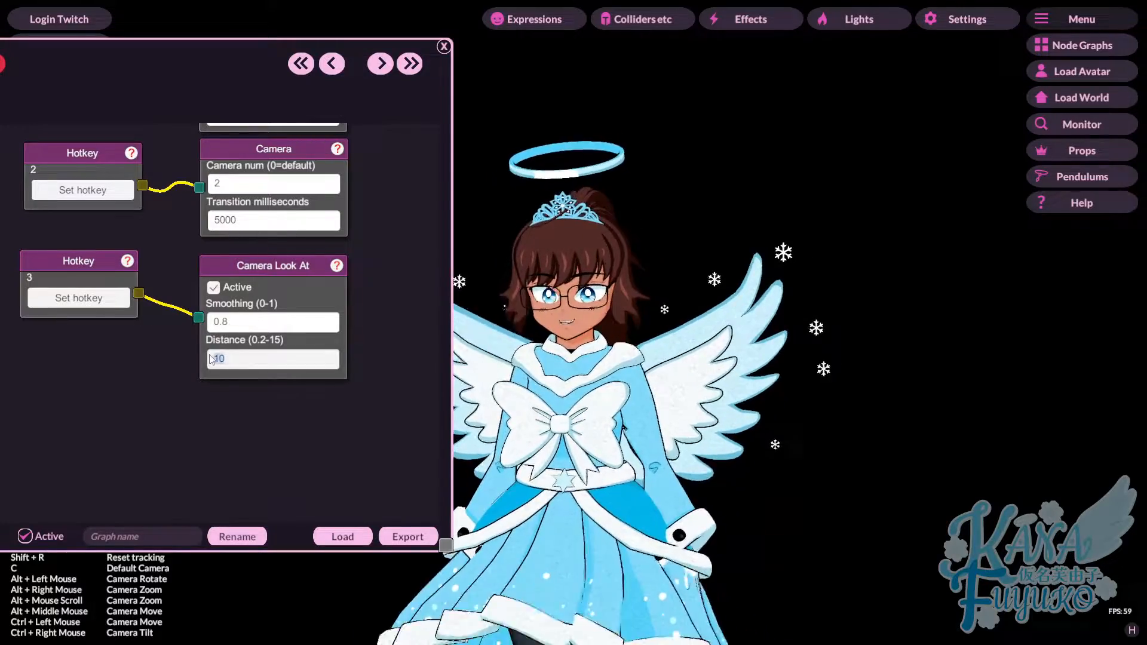
pyautogui.click(539, 363)
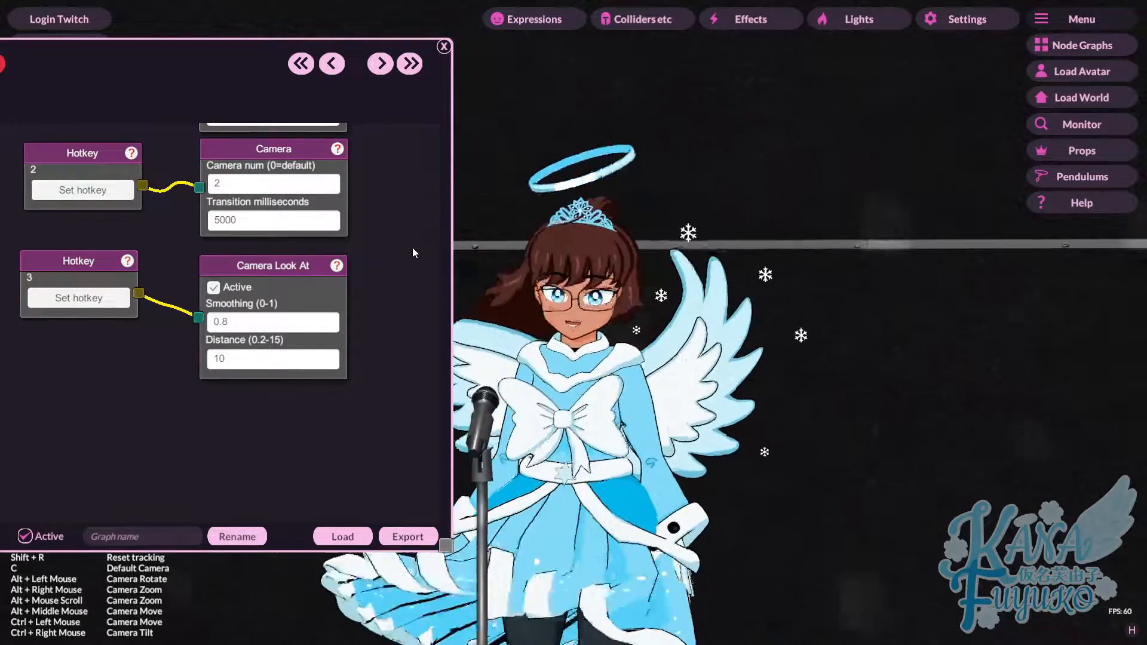
# Reposition the graph window and turn off the Active option in the Camera Look At node.
pyautogui.moveTo(287, 50); pyautogui.dragTo(362, 40)
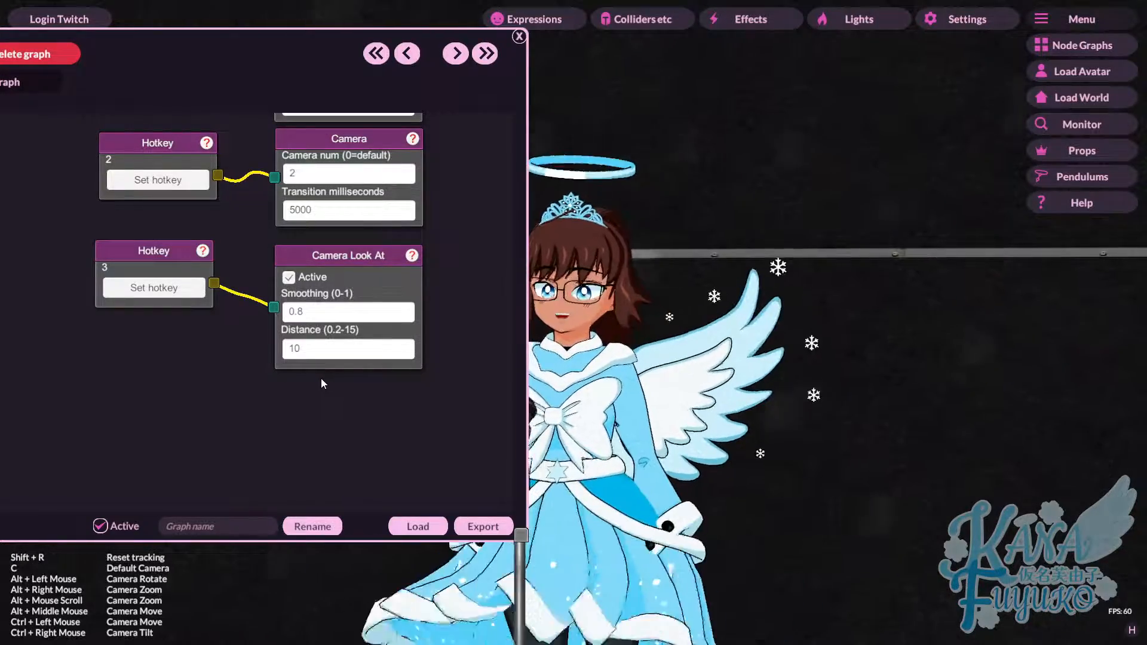
pyautogui.moveTo(259, 57)
pyautogui.mouseDown()
pyautogui.moveTo(373, 62)
pyautogui.moveTo(260, 72)
pyautogui.mouseUp()
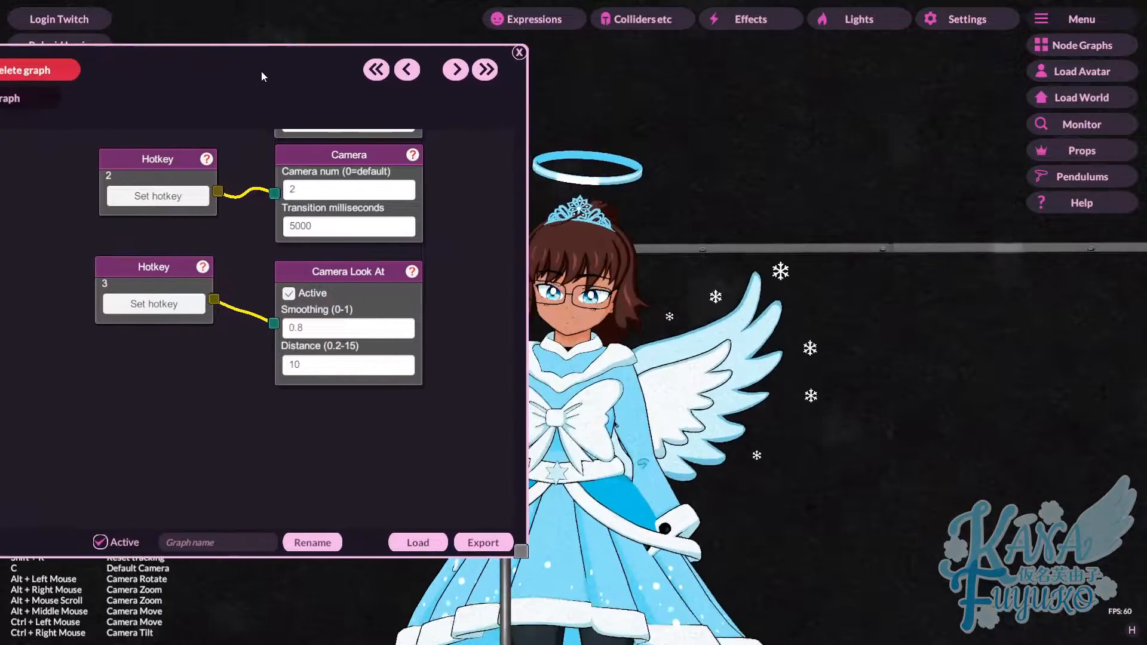
pyautogui.click(289, 293)
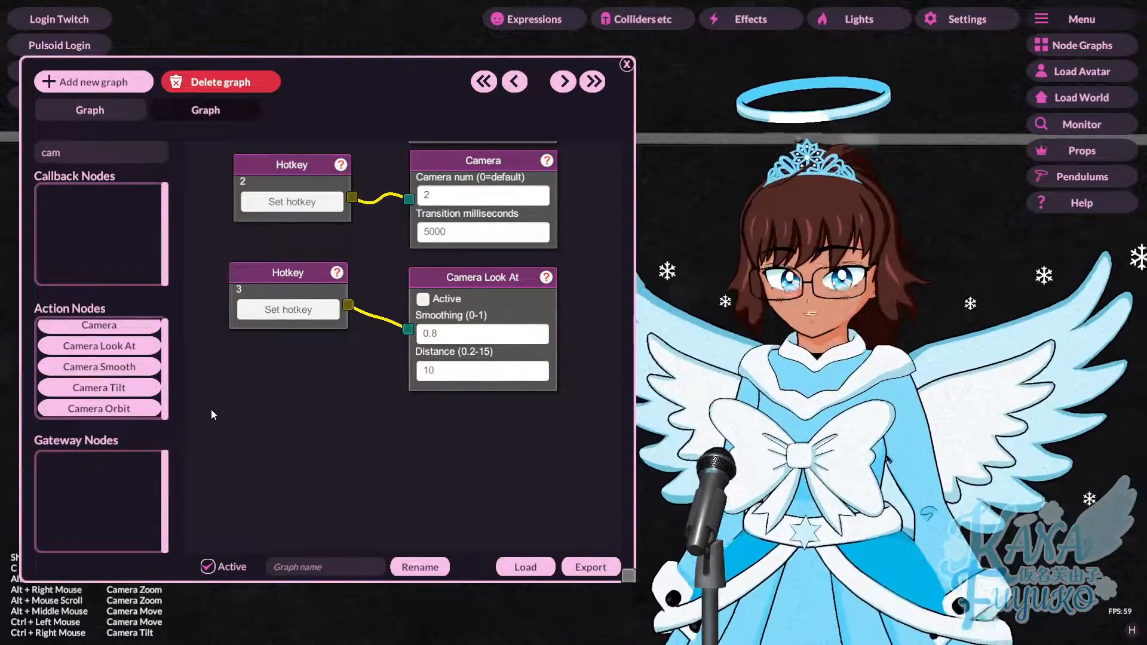
# Add a Camera Smooth node below Camera Look At and connect a duplicated Hotkey node assigned to 4.
pyautogui.moveTo(99, 367); pyautogui.dragTo(455, 431)
pyautogui.keyDown('alt'); pyautogui.moveTo(831, 486); pyautogui.dragTo(762, 324); pyautogui.keyUp('alt')
pyautogui.rightClick(250, 275)
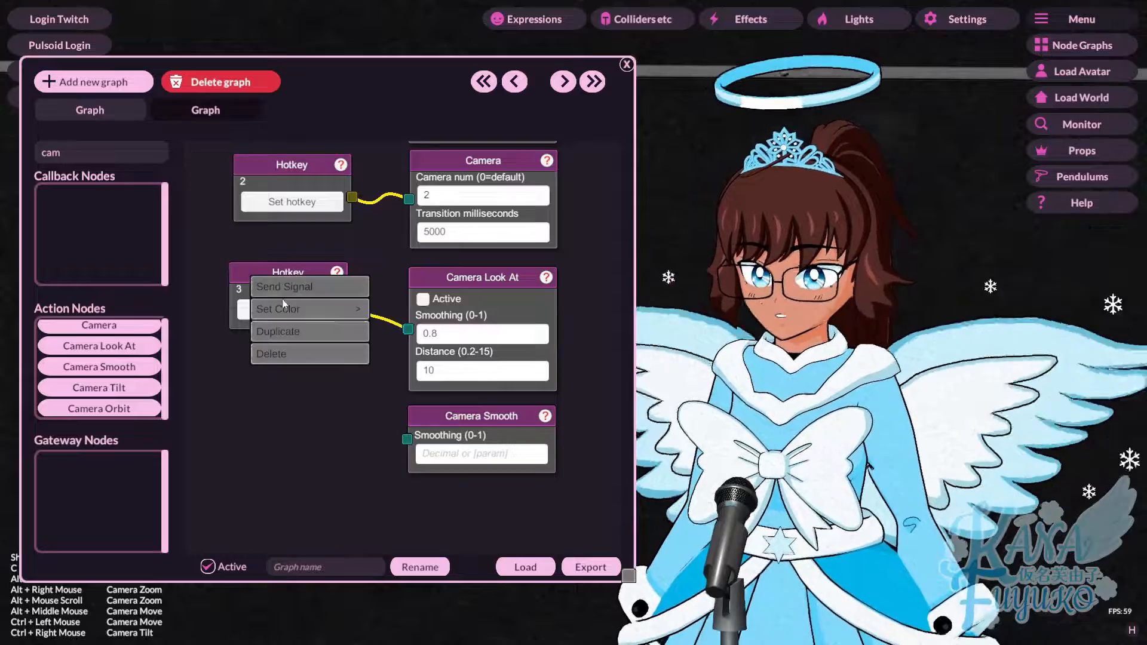
pyautogui.click(288, 331)
pyautogui.click(284, 438)
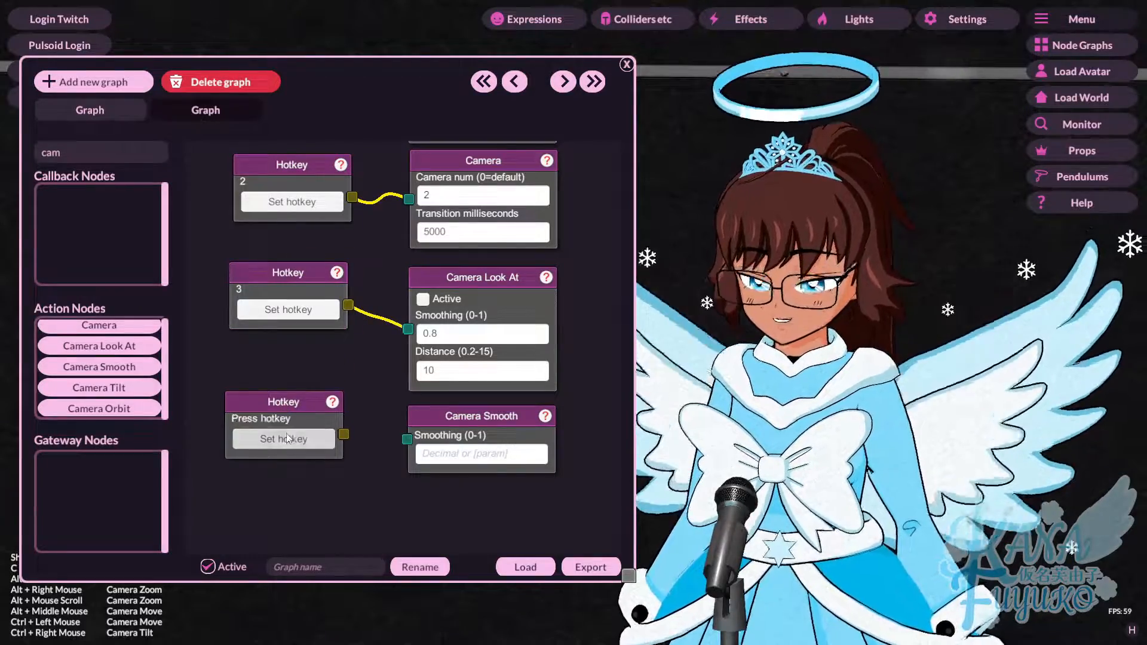
pyautogui.press('4')
pyautogui.moveTo(344, 435); pyautogui.dragTo(408, 440)
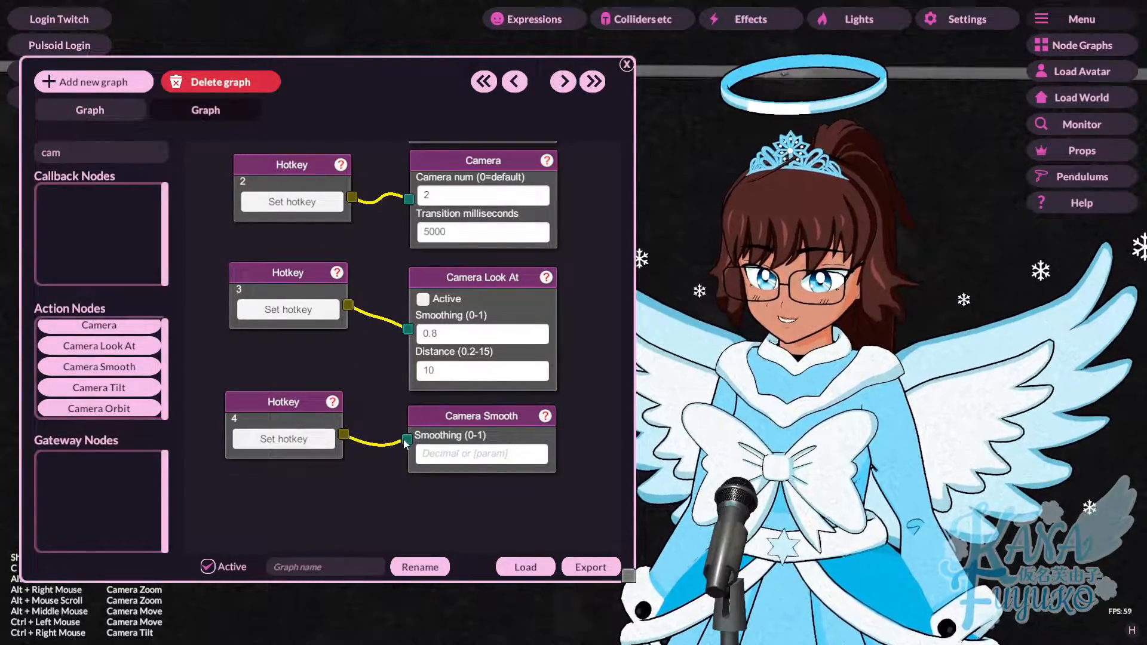
# Set the Camera Smooth node's smoothing to 0.5 and rotate the camera around the avatar to test it.
pyautogui.click(460, 454)
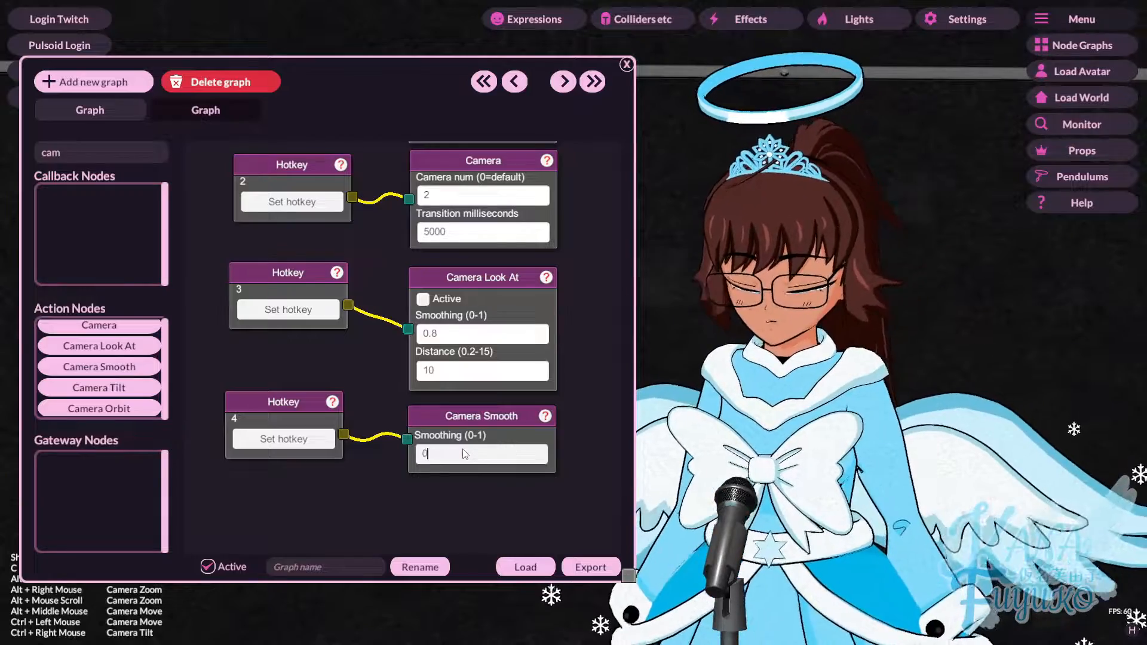
pyautogui.write('0.5')
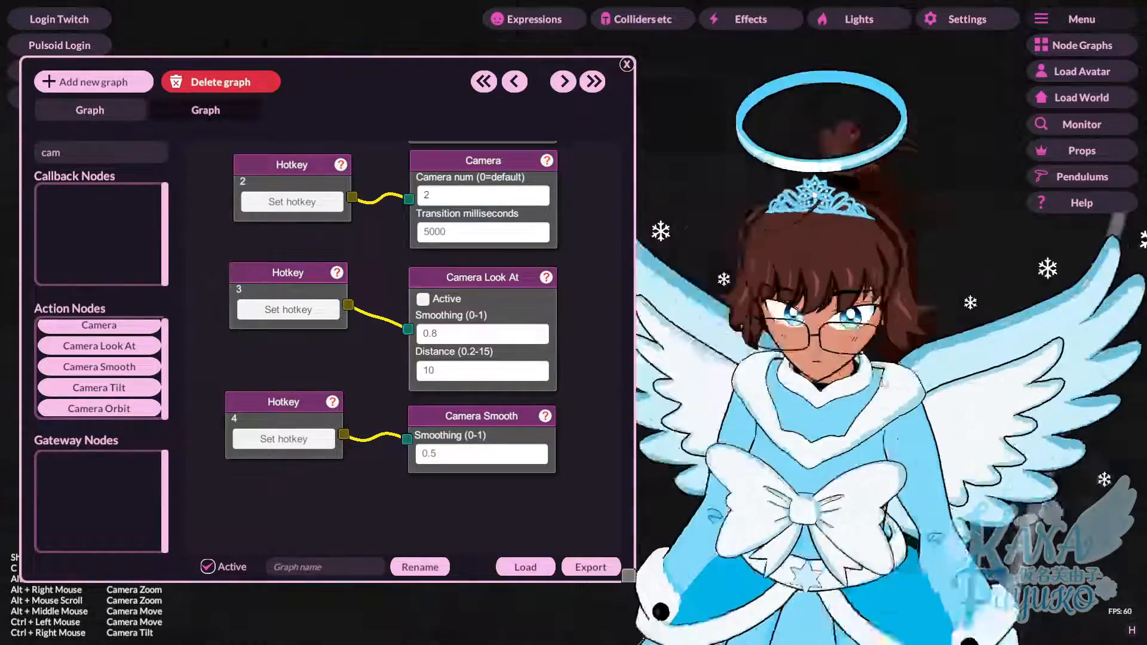
pyautogui.keyDown('alt'); pyautogui.moveTo(962, 360); pyautogui.dragTo(872, 325); pyautogui.keyUp('alt')
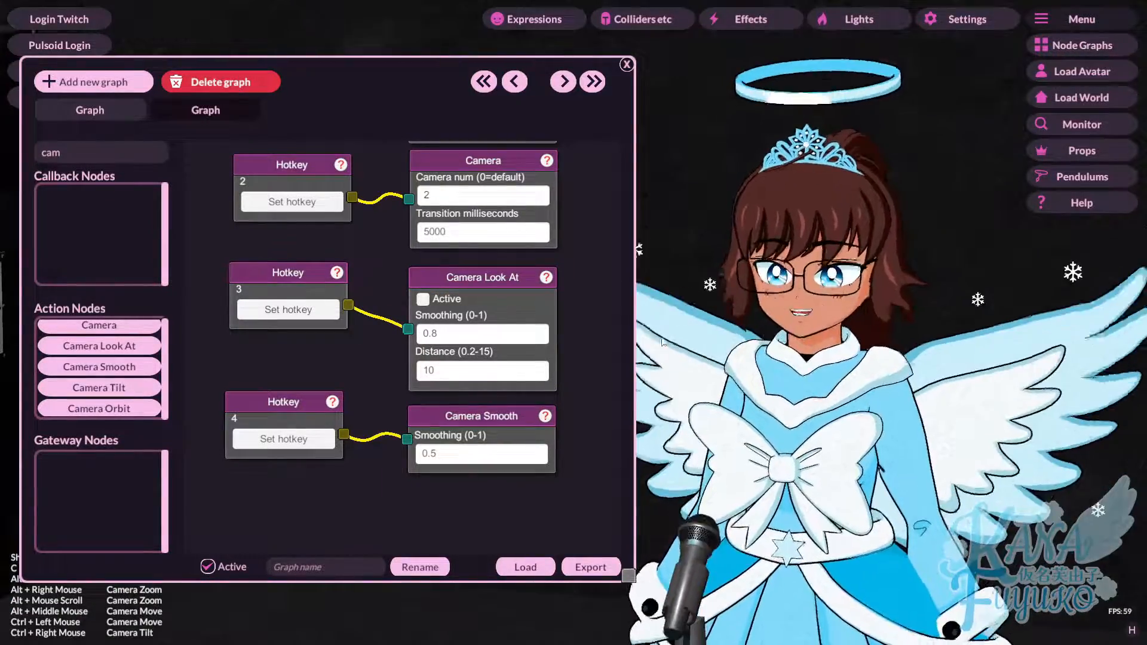
# Try a smoothing of 0.9 in the Camera Smooth node and rotate the camera to compare the movement.
pyautogui.click(448, 455)
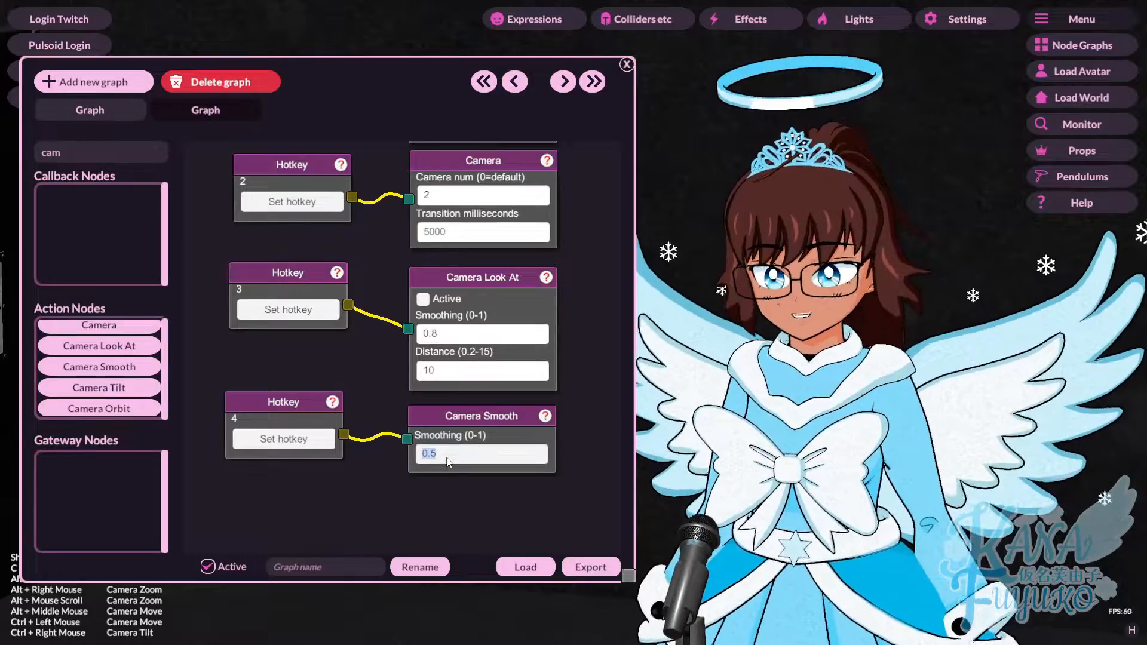
pyautogui.write('0.9')
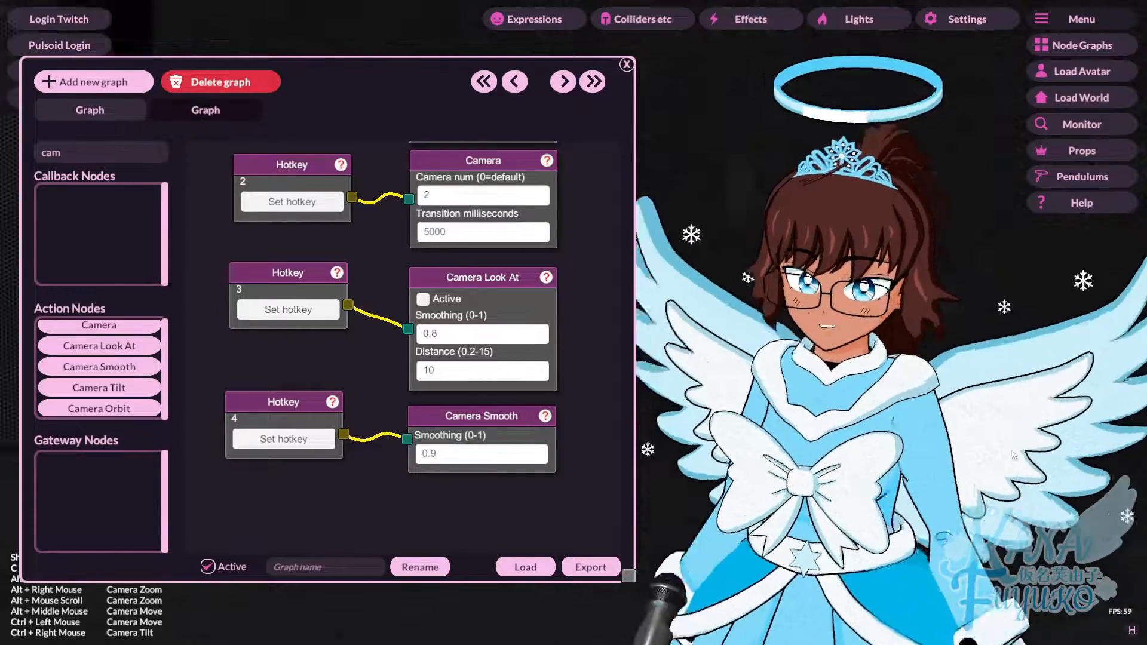
pyautogui.keyDown('alt'); pyautogui.moveTo(878, 325); pyautogui.dragTo(1095, 364); pyautogui.keyUp('alt')
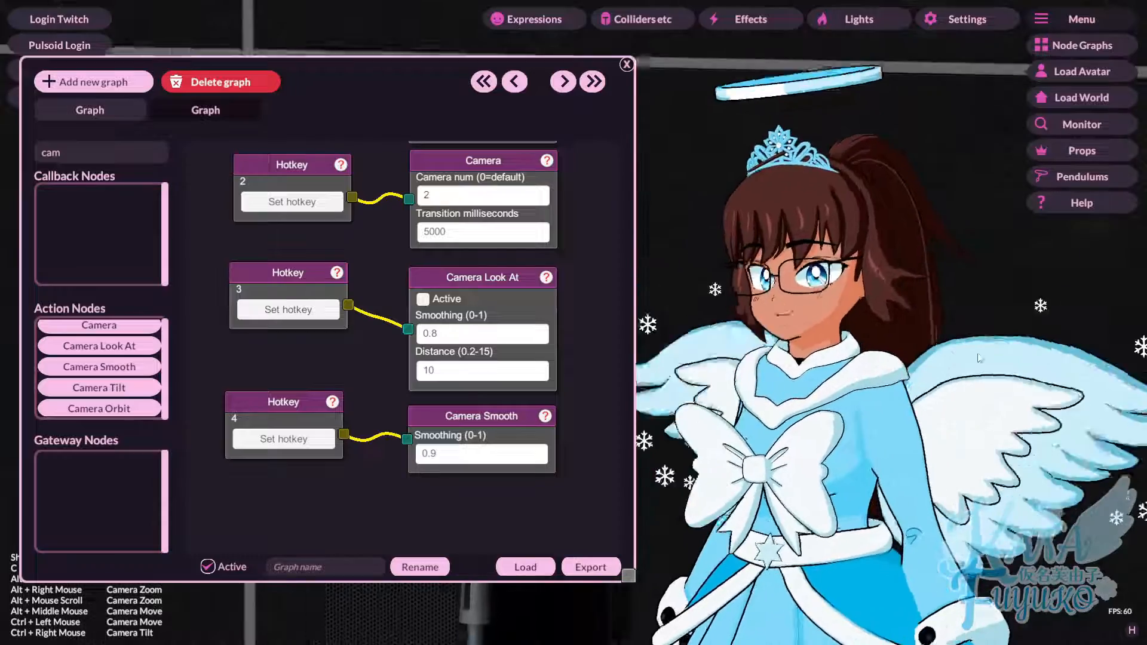
# Return the Camera Smooth node's smoothing to 0.5 and check the camera movement.
pyautogui.click(488, 454)
pyautogui.write('0.5')
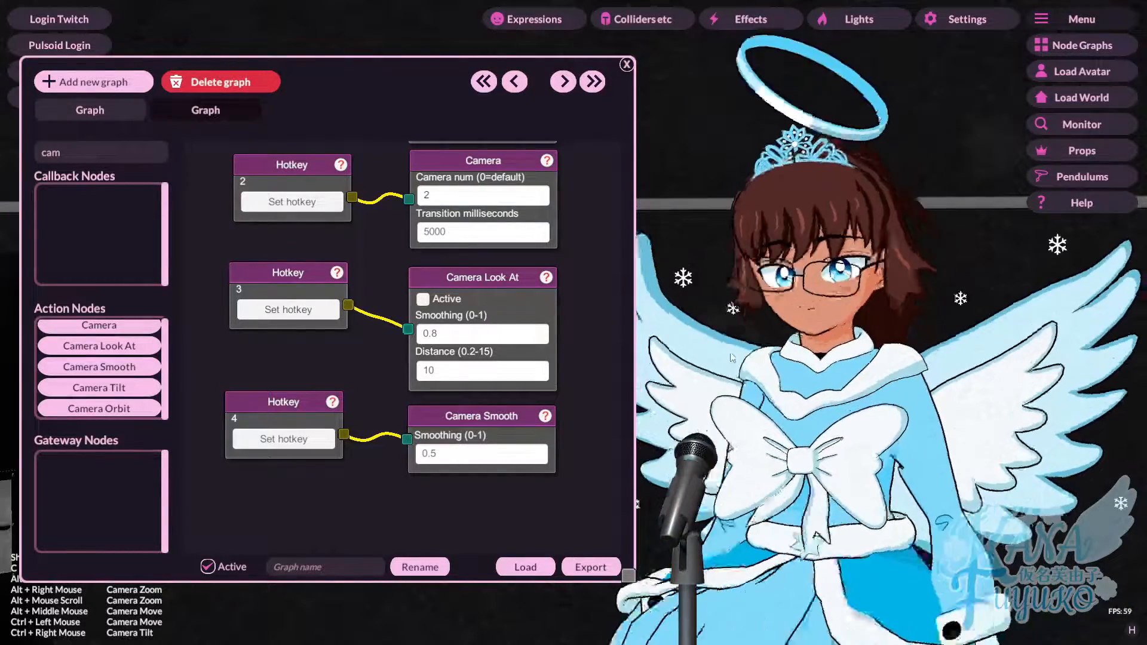
pyautogui.scroll(-5, 360, 415)
pyautogui.scroll(5, 356, 404)
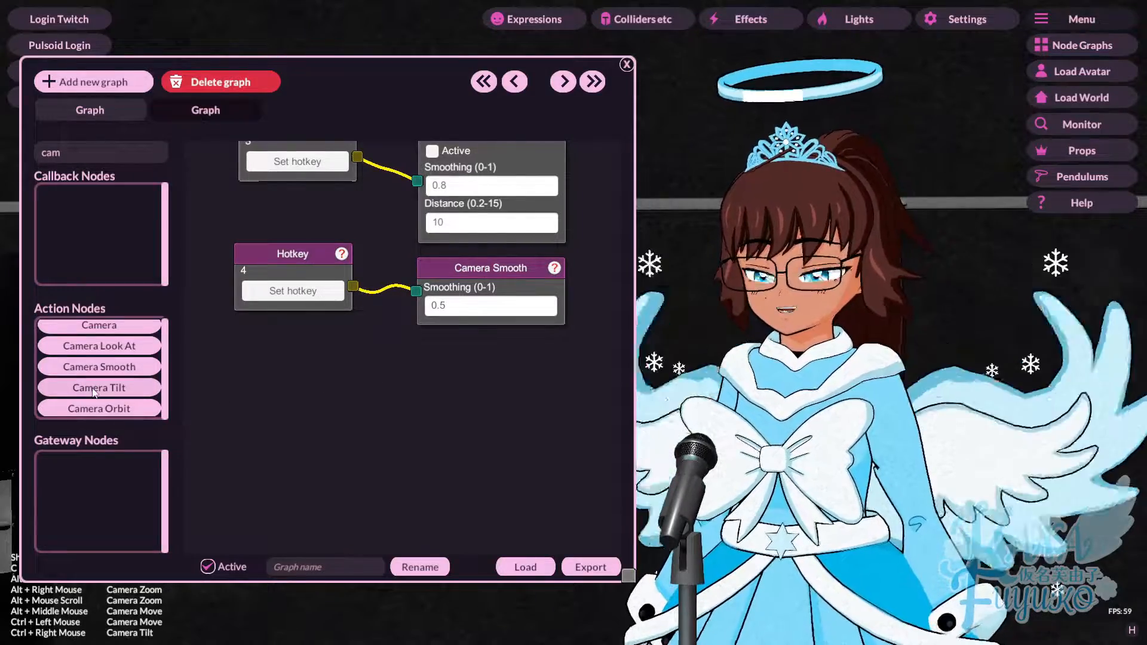
# Add a Camera Tilt Motion node with a duration of 10000 milliseconds and tilt angle 45, connected to a duplicated Hotkey node assigned to 5.
pyautogui.moveTo(94, 395); pyautogui.dragTo(491, 386)
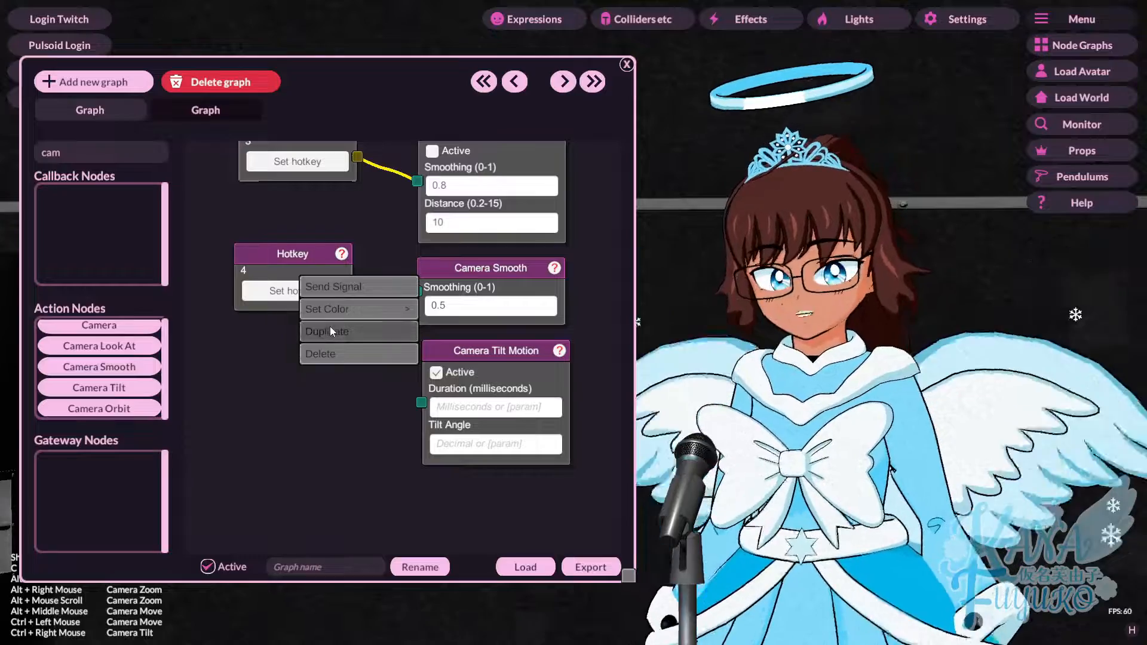
pyautogui.click(330, 327)
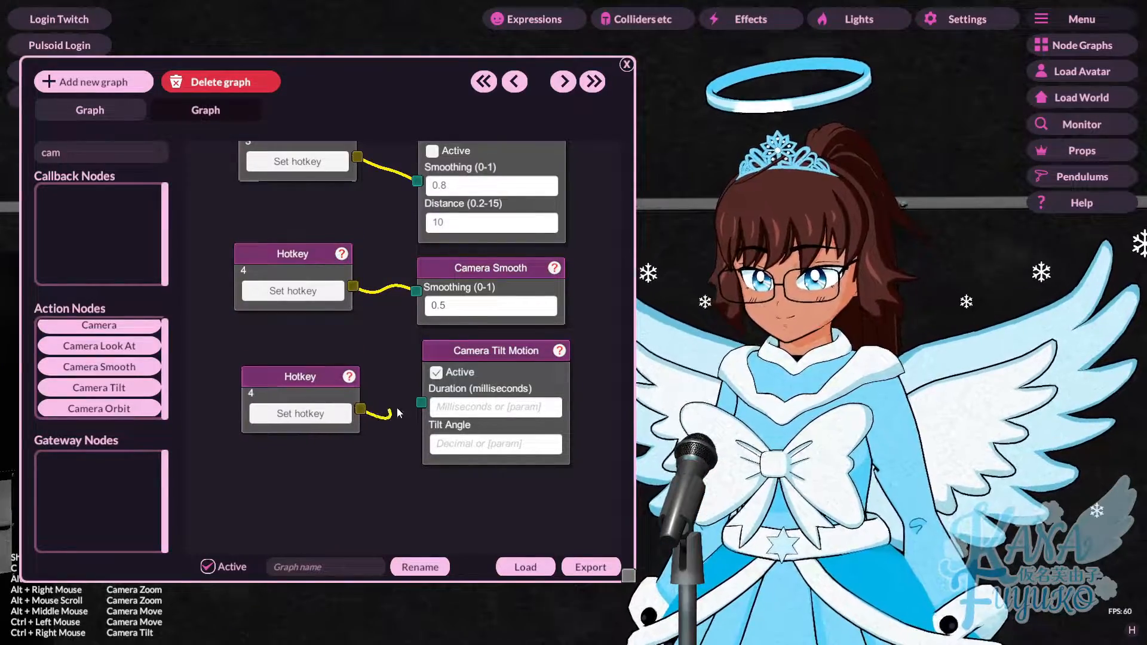
pyautogui.moveTo(399, 412); pyautogui.dragTo(421, 400)
pyautogui.click(445, 445)
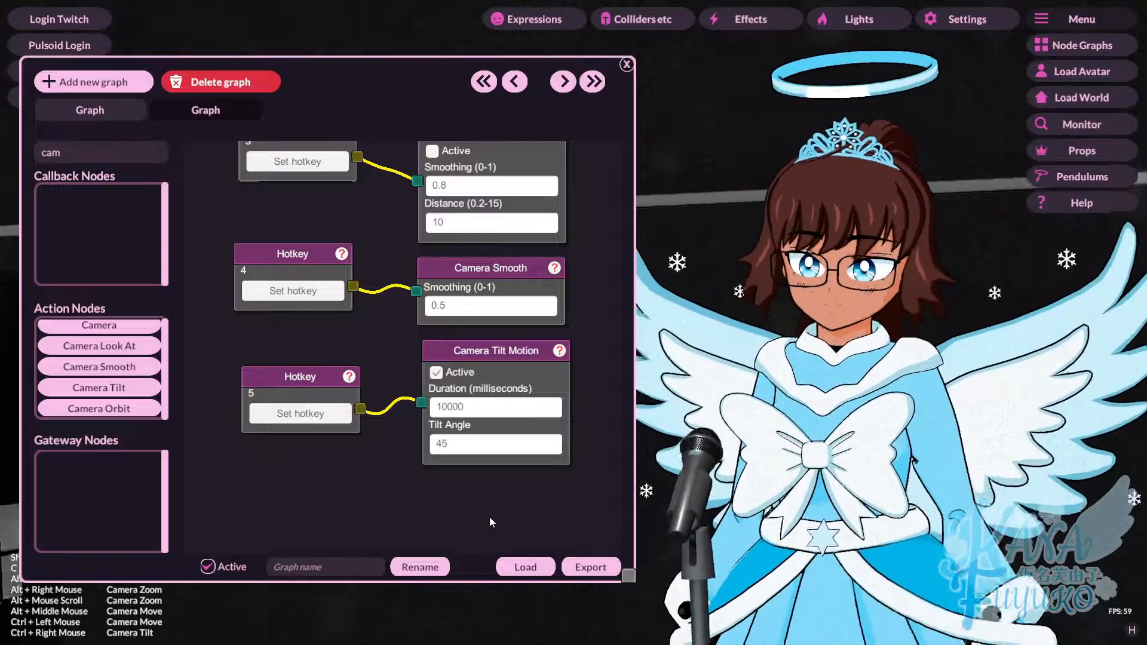
# Set the Camera Tilt Motion node's tilt angle to 10 and turn off its Active option.
pyautogui.moveTo(483, 491); pyautogui.dragTo(452, 344)
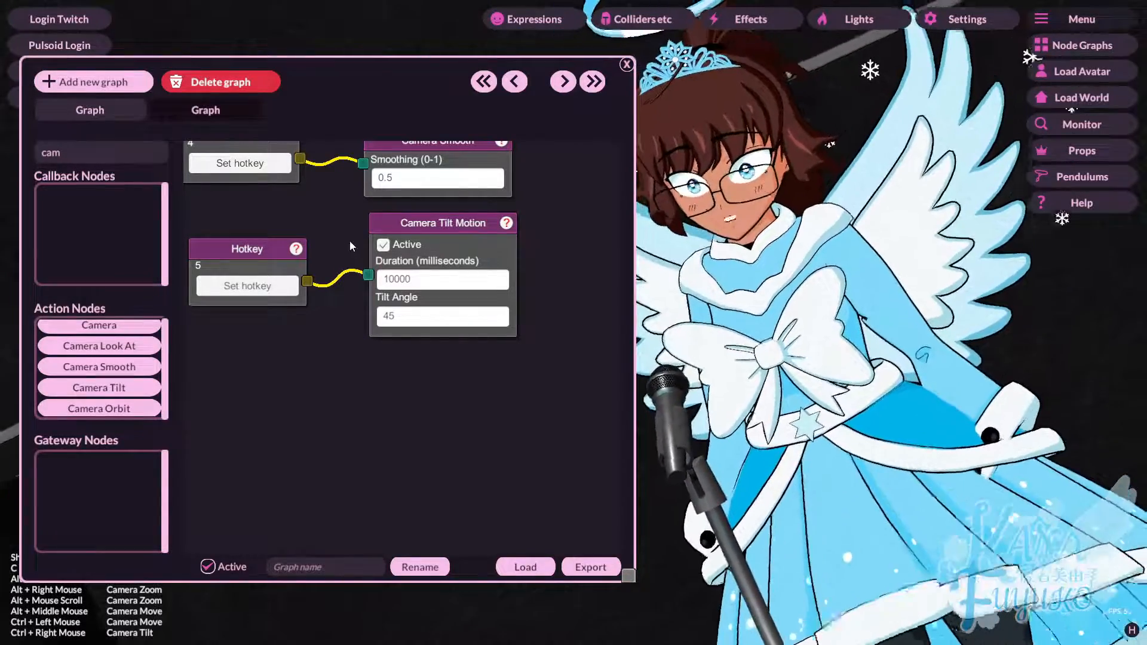
pyautogui.click(410, 324)
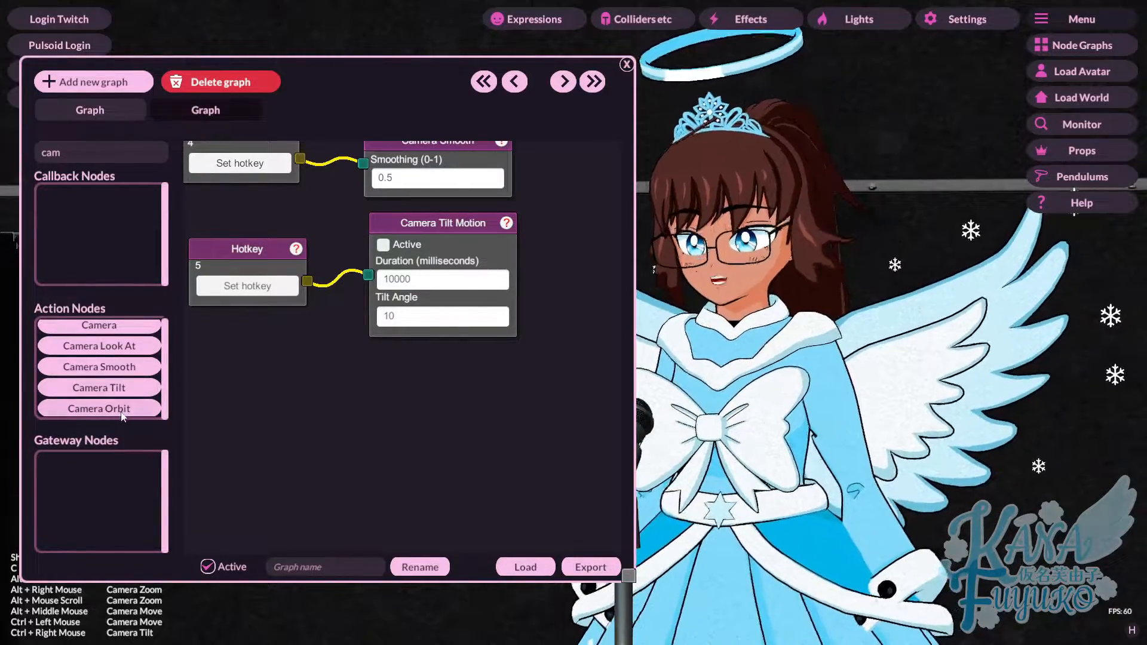
# Add a Camera Orbit Motion node below the tilt node and connect a Hotkey node assigned to 6.
pyautogui.moveTo(434, 360); pyautogui.dragTo(438, 368)
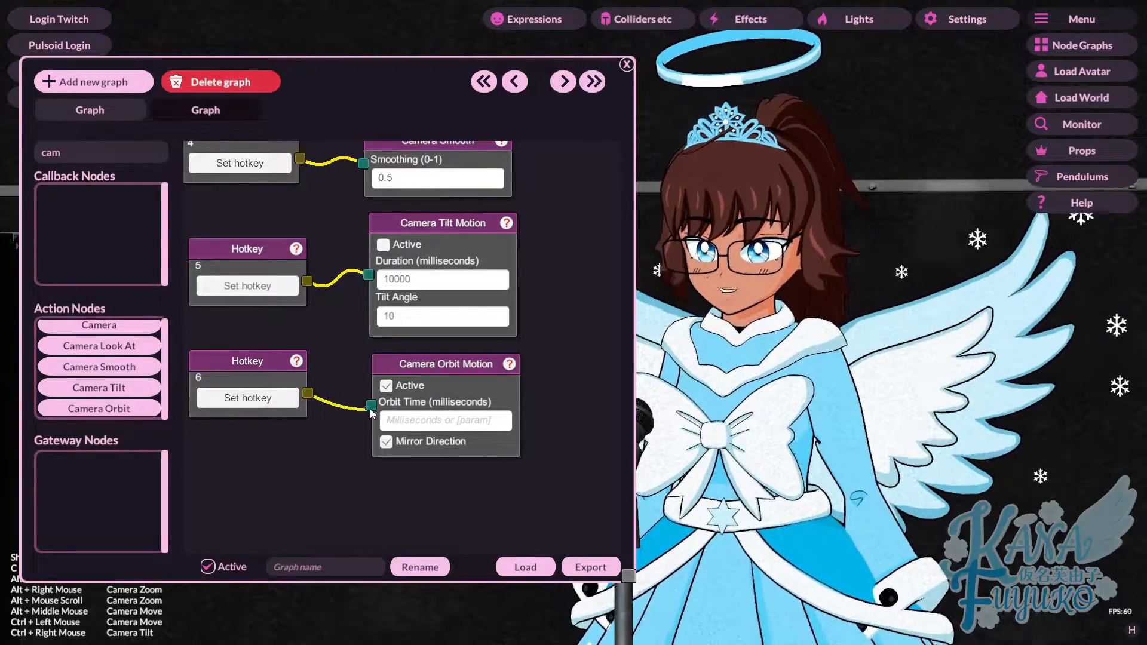
# Set the connected Camera Orbit Motion node's orbit time to 6000 milliseconds and trigger the orbit with hotkey 6.
pyautogui.moveTo(370, 409); pyautogui.dragTo(371, 406)
pyautogui.click(405, 420)
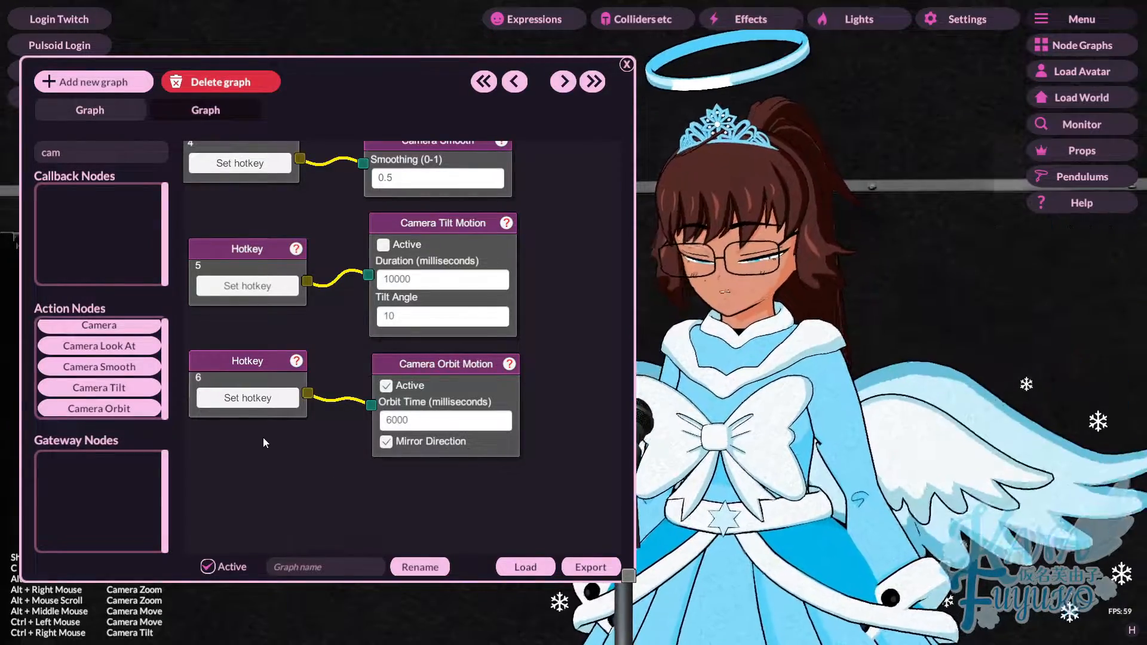
pyautogui.press('6')
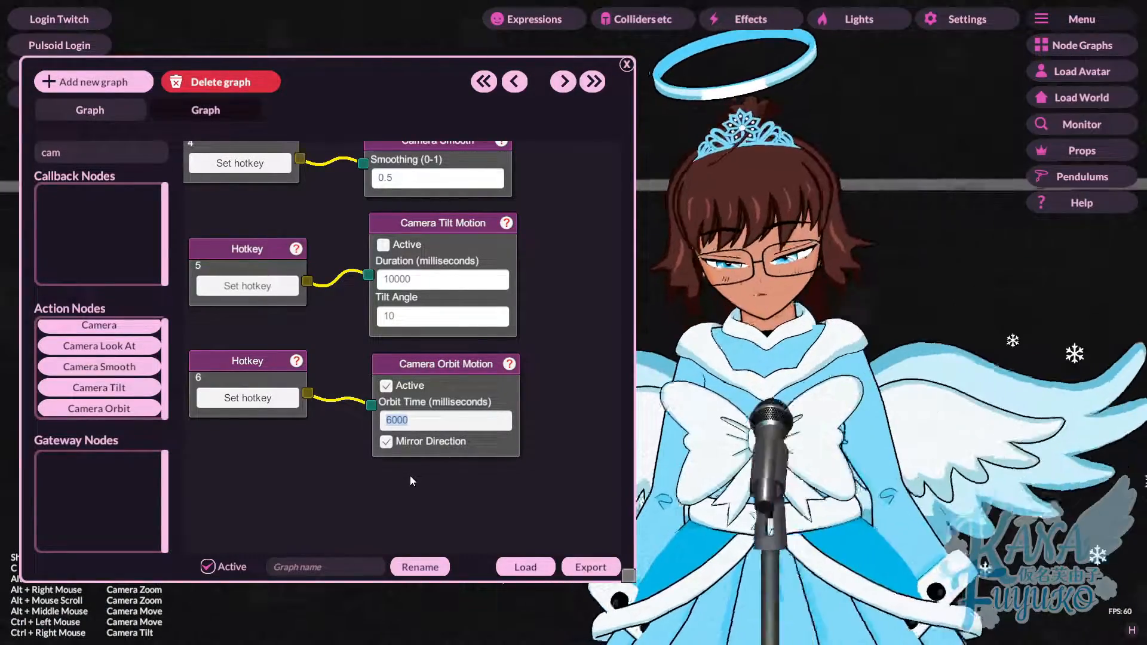
# Change the Camera Orbit Motion node's orbit time to 15000 milliseconds.
pyautogui.write('50')
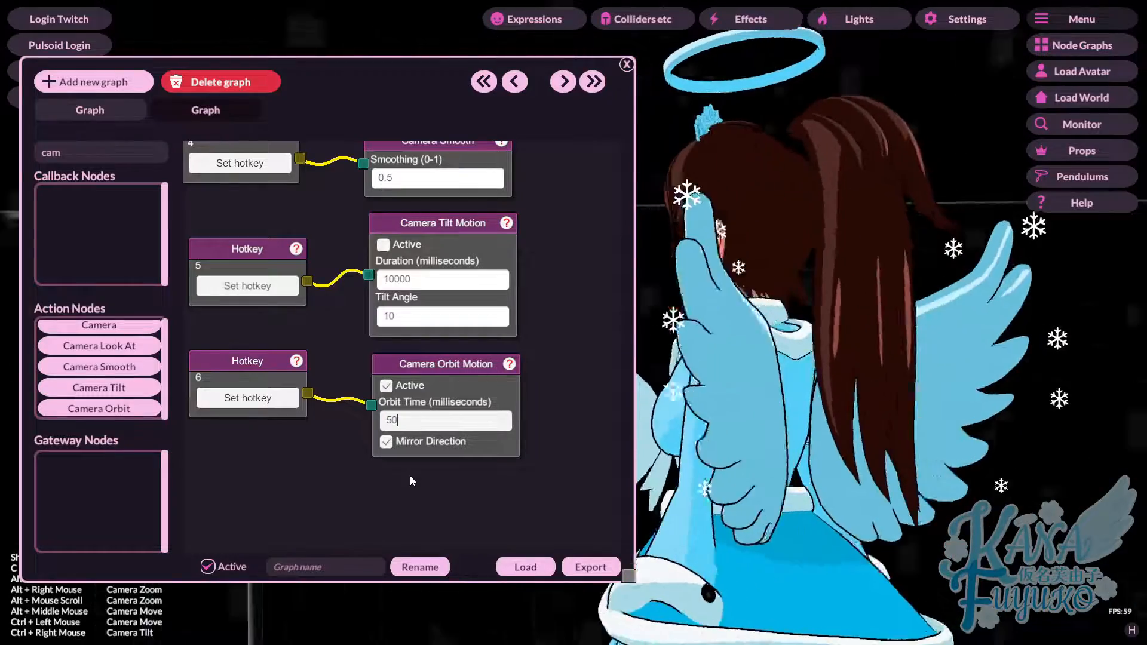
pyautogui.press('BackSpace')
pyautogui.press('BackSpace')
pyautogui.write('1')
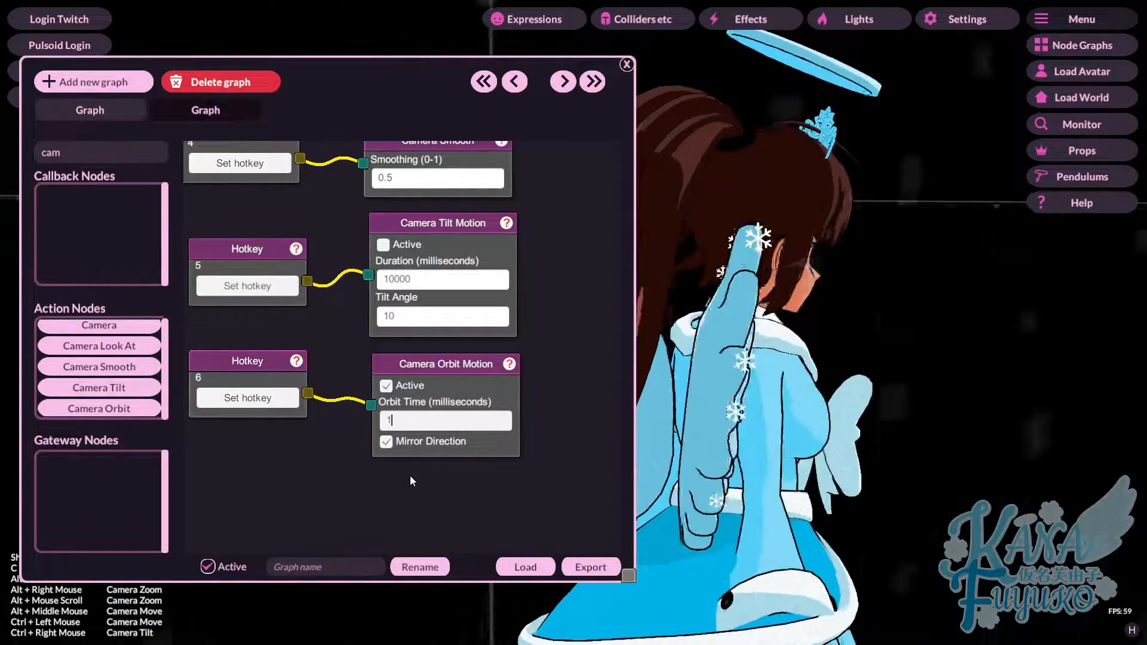
pyautogui.write('5000')
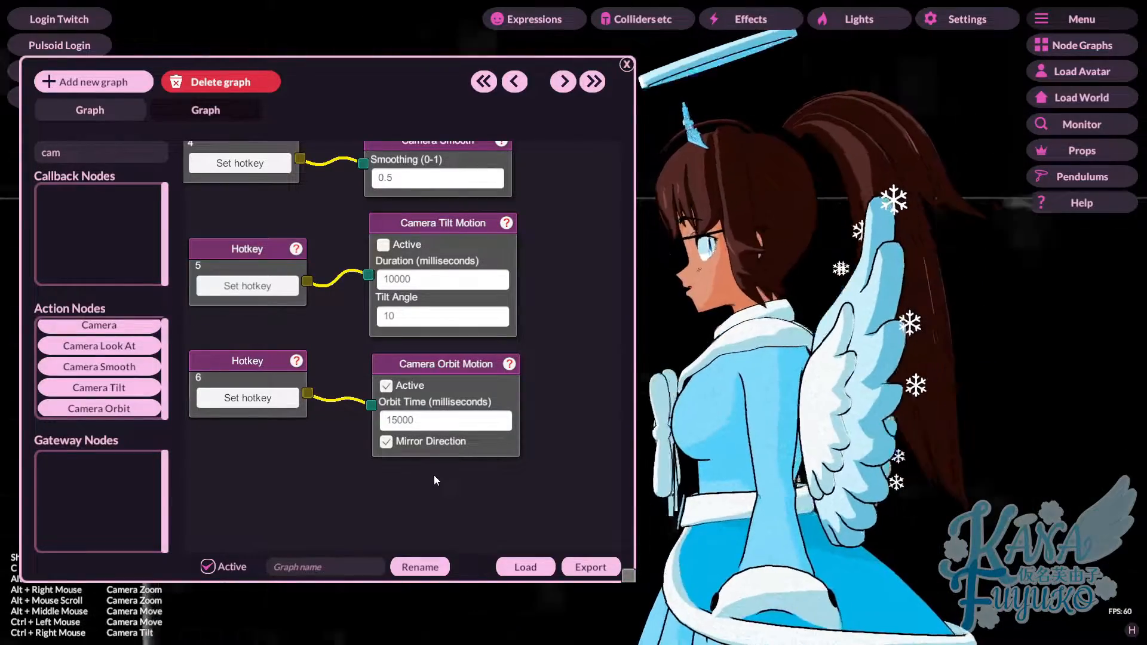
# Slow the orbit by trying orbit times of 50000 and 80000 milliseconds, settling on 100000.
pyautogui.click(445, 421)
pyautogui.write('50')
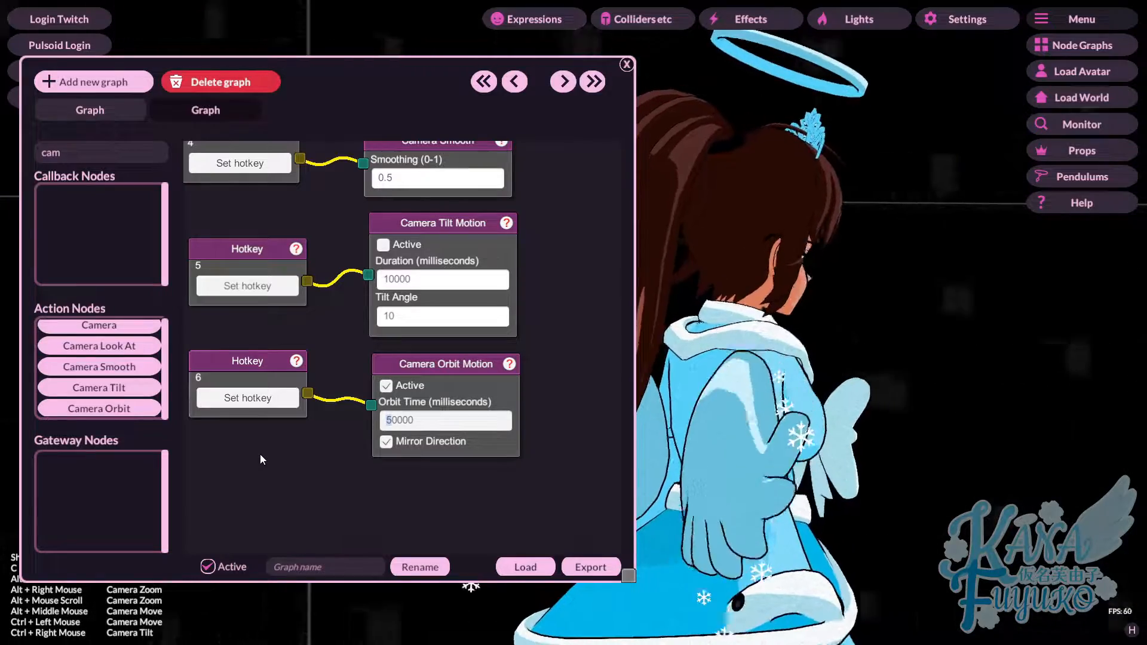
pyautogui.write('8')
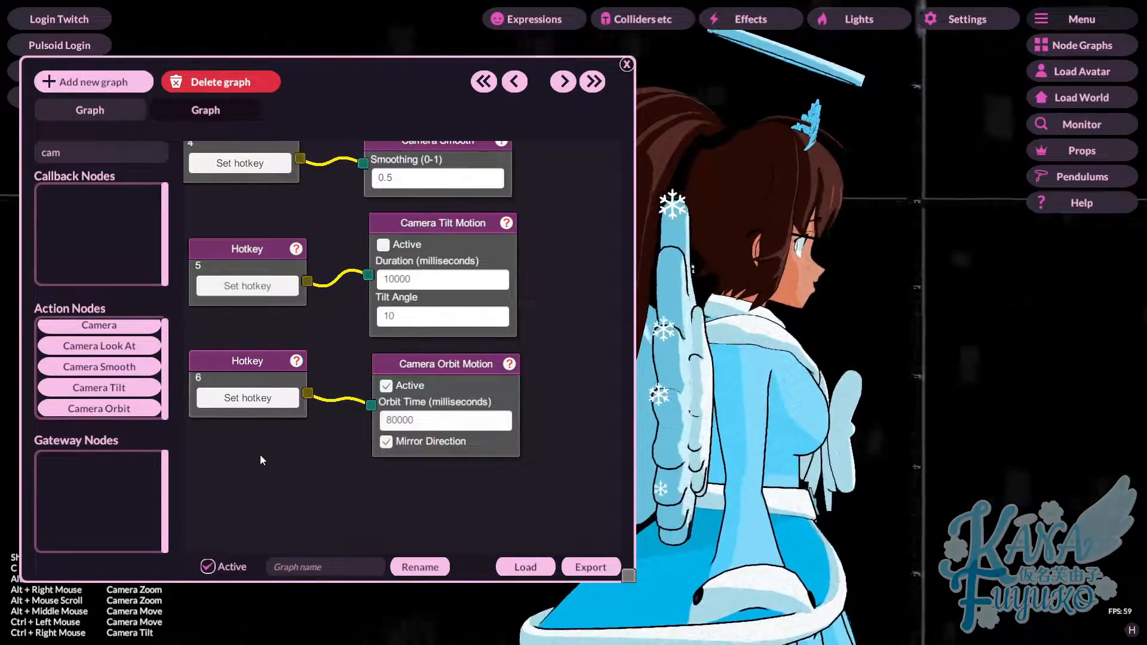
pyautogui.click(378, 424)
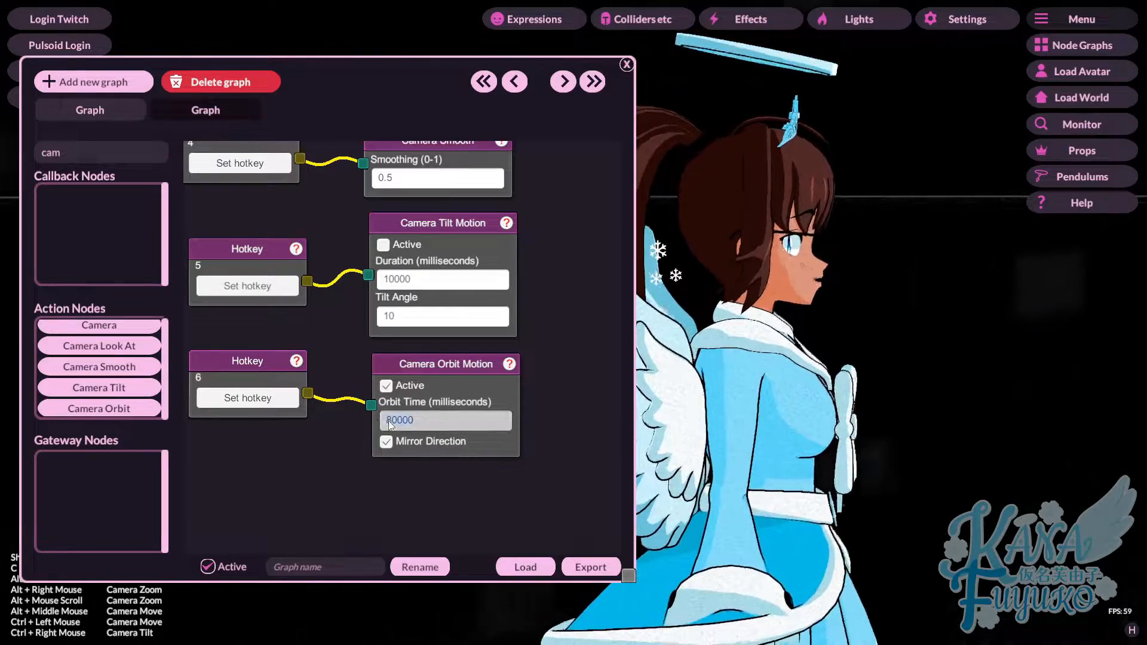
pyautogui.write('10')
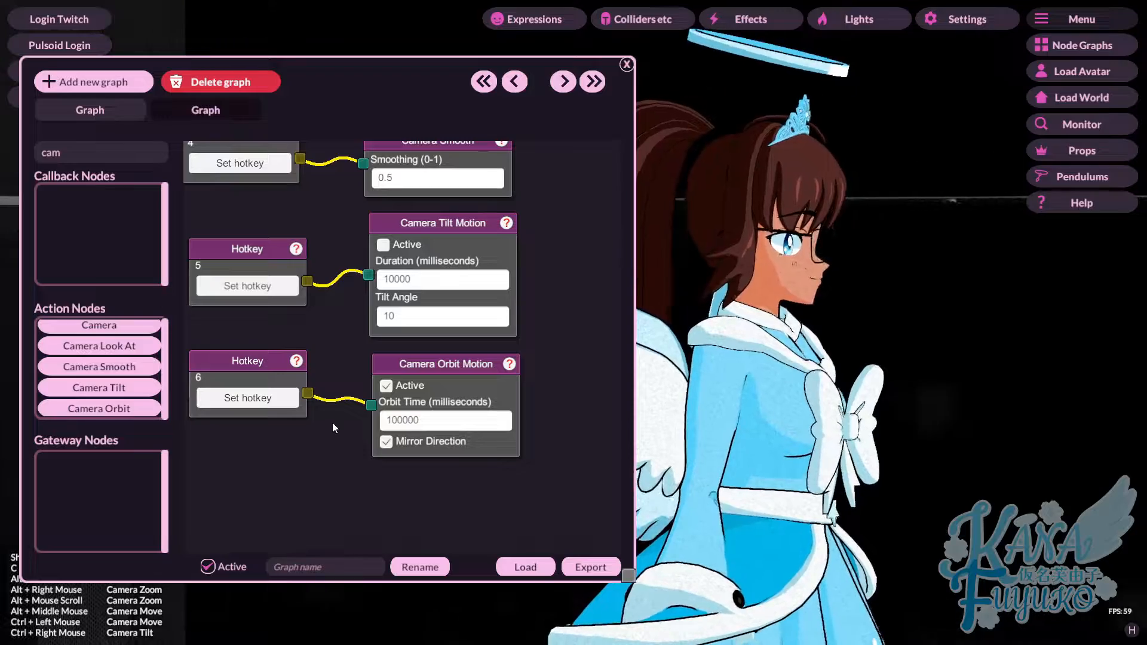
# Keep the orbit time at 100000 milliseconds and turn off the Camera Orbit Motion node's Active option.
pyautogui.hotkey('ctrl', 'a')
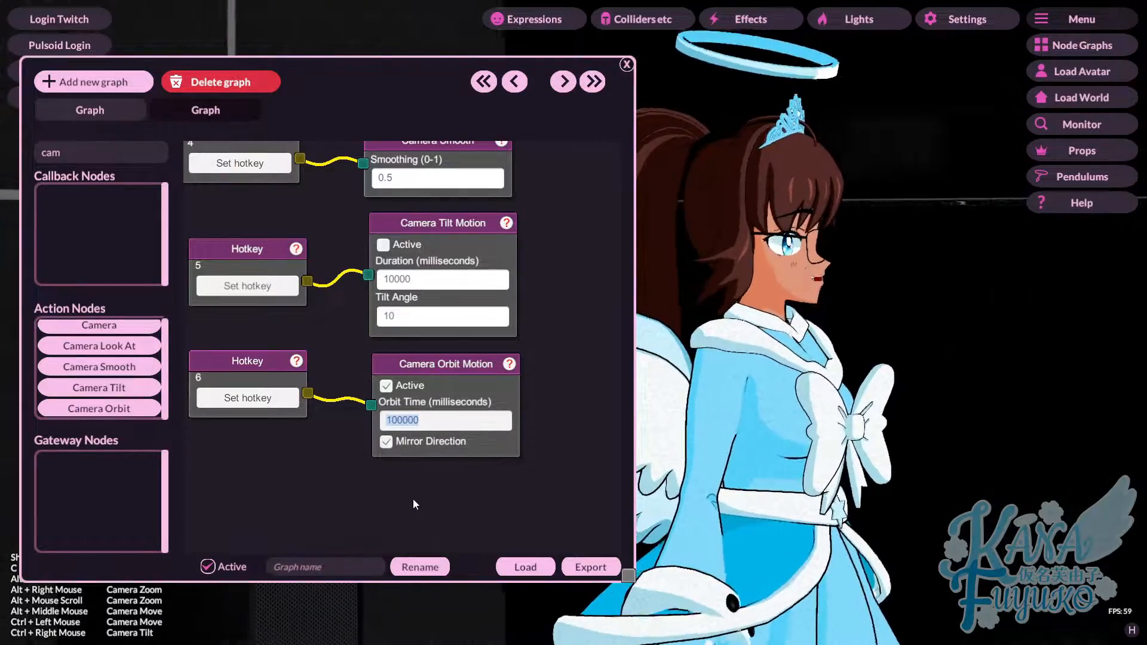
pyautogui.click(393, 421)
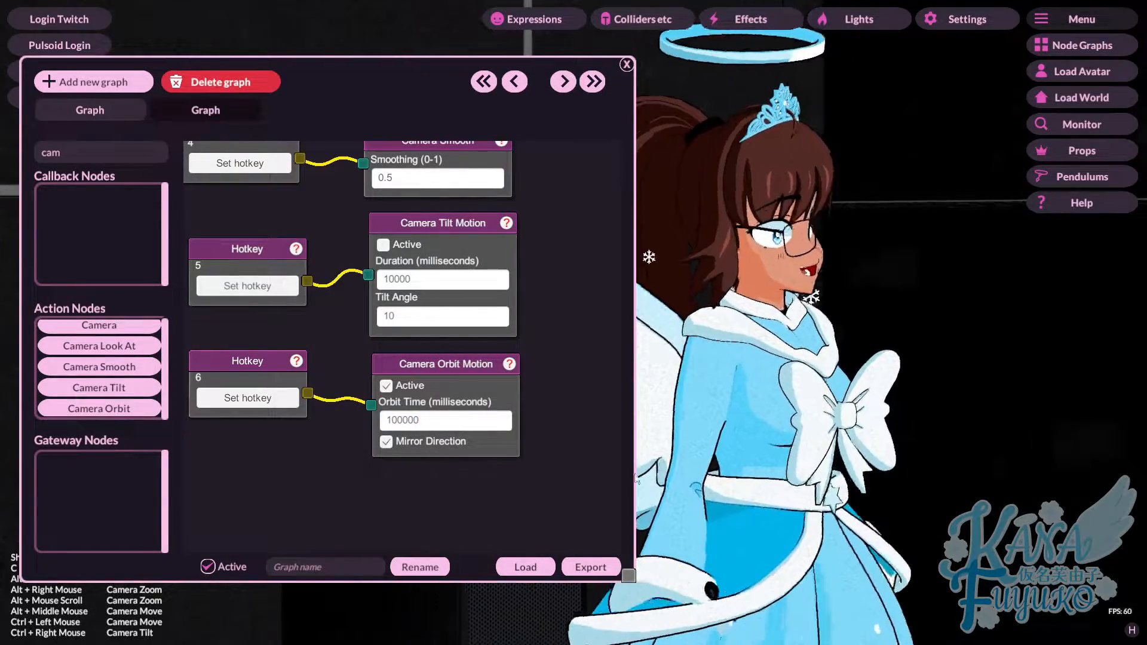
pyautogui.click(388, 420)
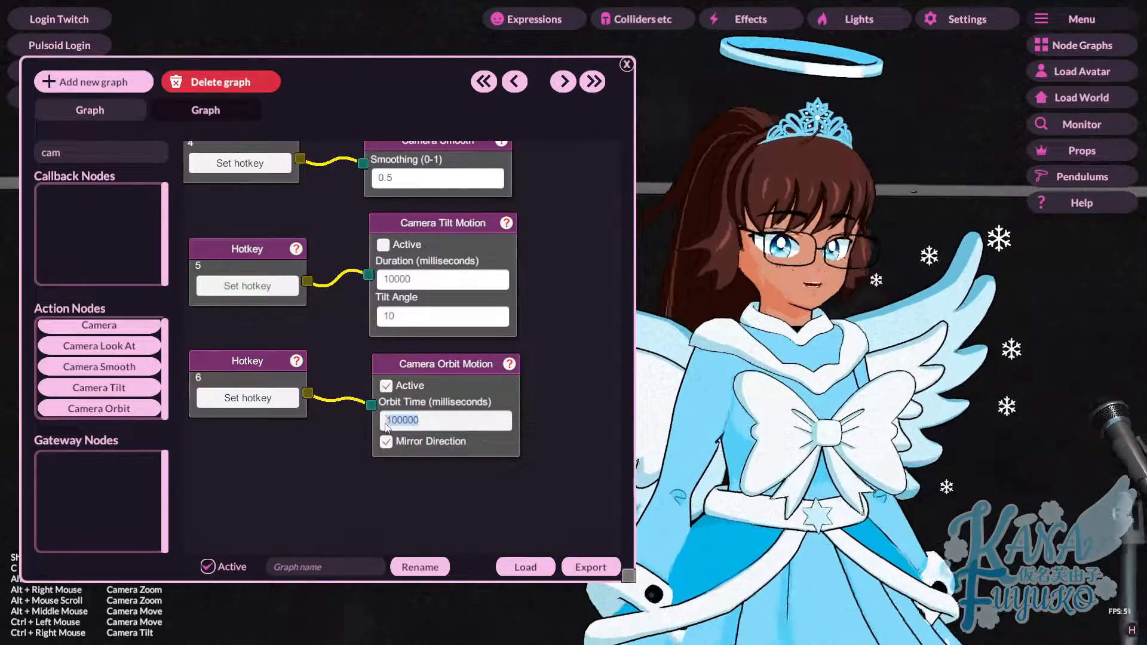
pyautogui.click(367, 501)
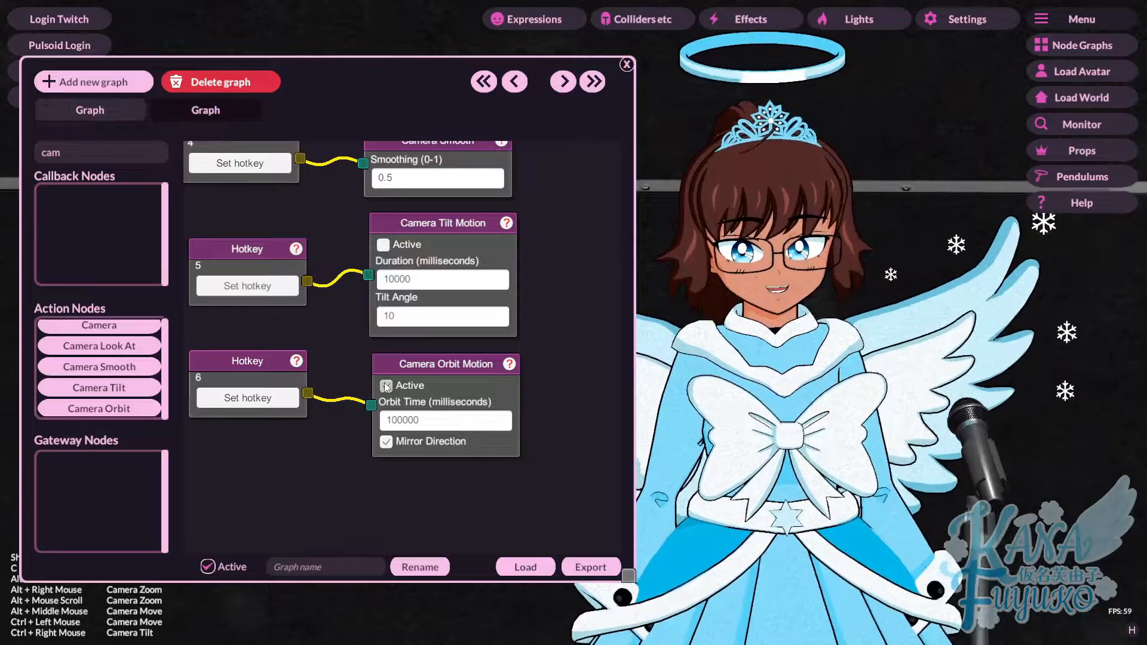
pyautogui.click(385, 385)
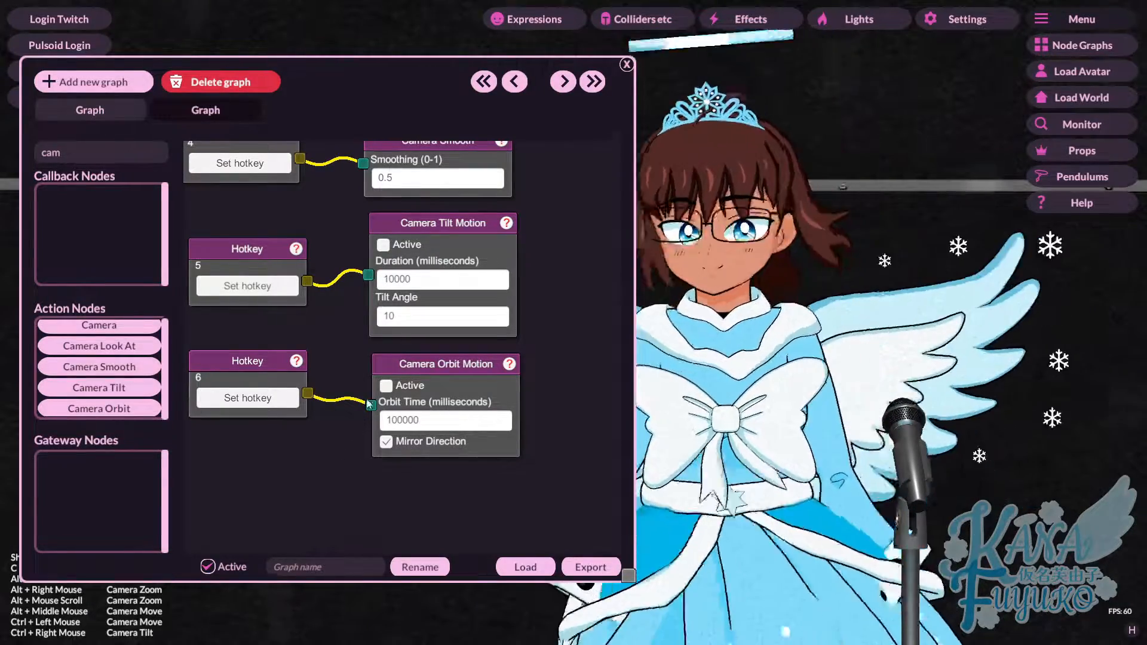
pyautogui.moveTo(454, 372)
pyautogui.mouseDown()
pyautogui.moveTo(458, 385)
pyautogui.moveTo(464, 372)
pyautogui.mouseUp()
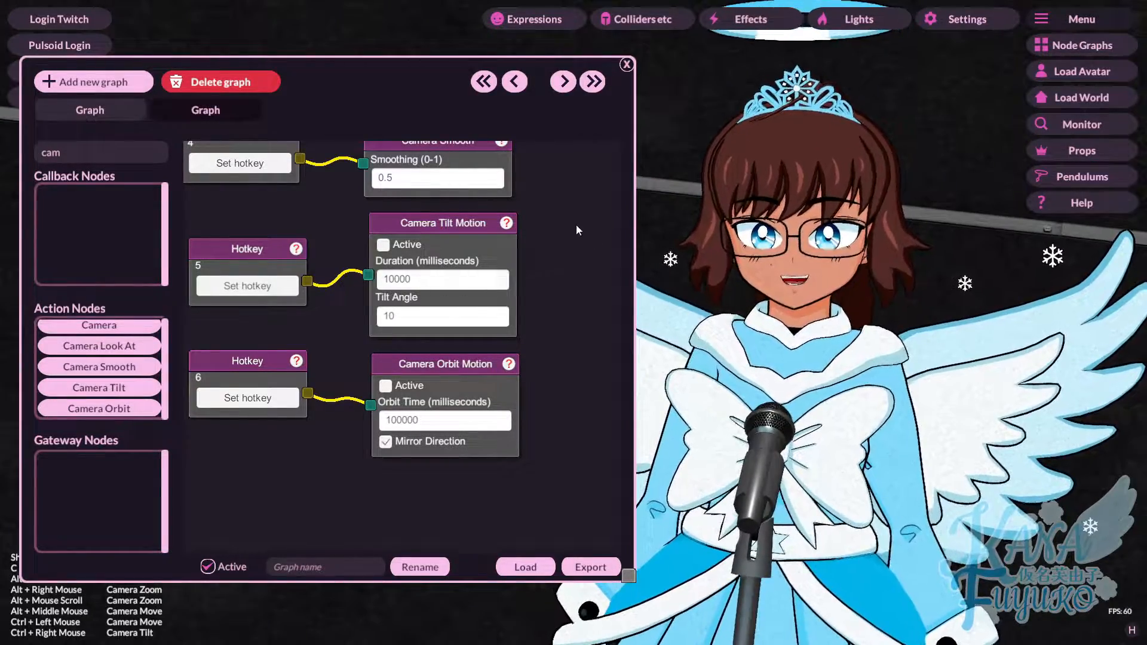
# Review the graph's hotkey and camera node pairs, from the orbit node back up to the first Camera node.
pyautogui.moveTo(561, 226); pyautogui.dragTo(558, 267)
pyautogui.scroll(3, 523, 338)
pyautogui.scroll(1, 538, 310)
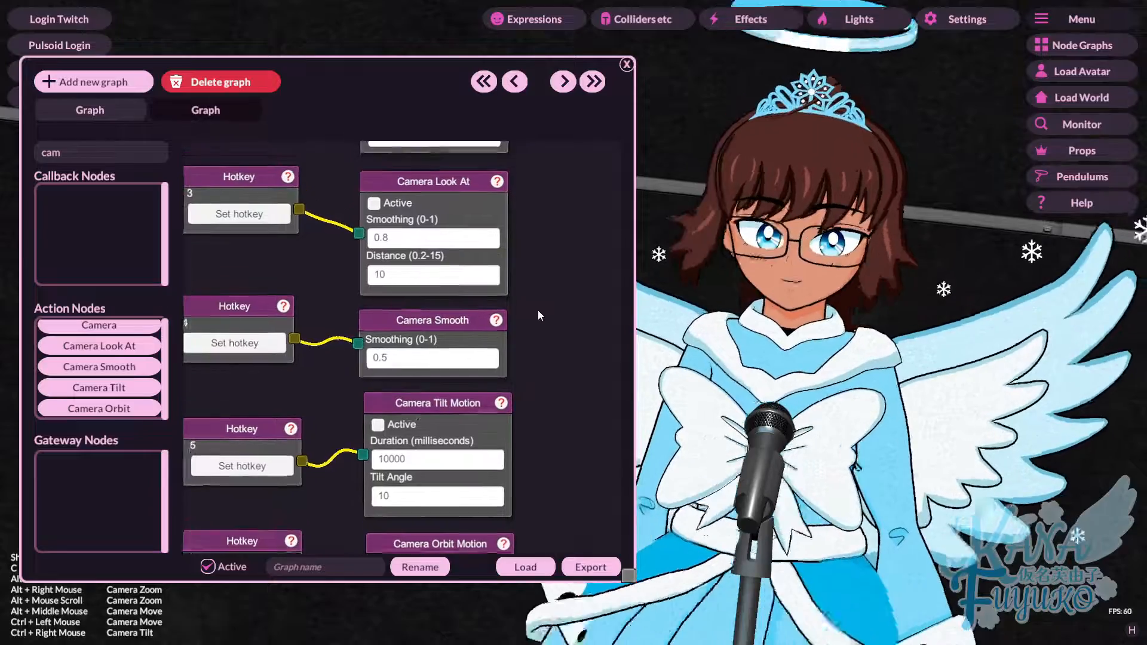
pyautogui.keyDown('alt'); pyautogui.moveTo(808, 289); pyautogui.dragTo(772, 275); pyautogui.keyUp('alt')
pyautogui.scroll(5, 507, 242)
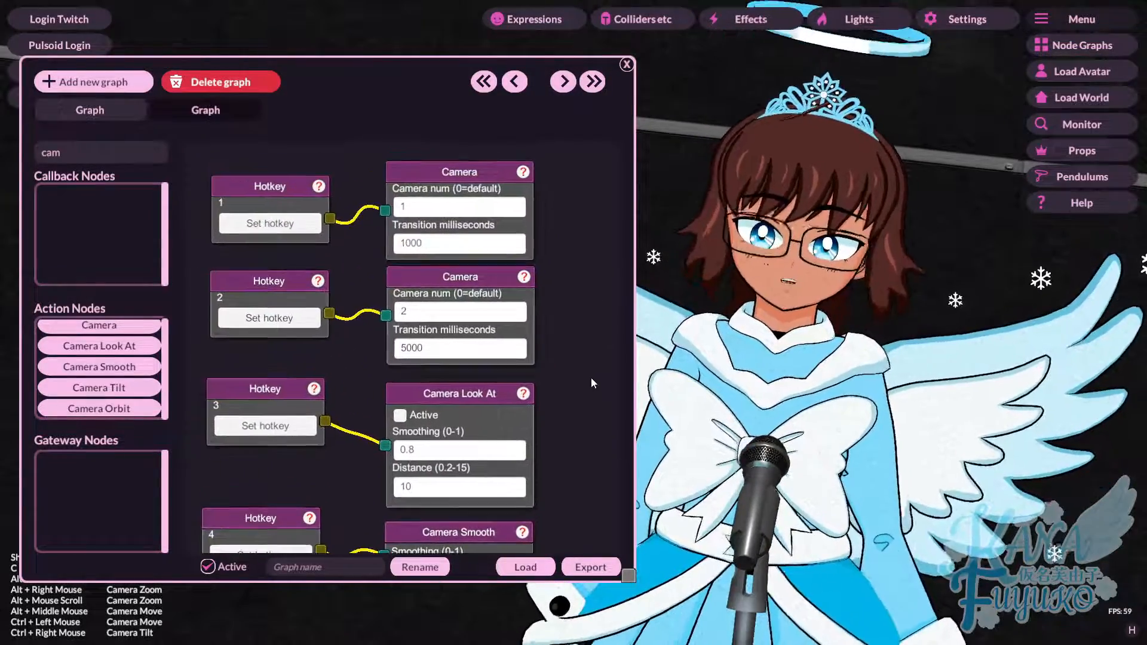
pyautogui.moveTo(575, 338); pyautogui.dragTo(578, 338)
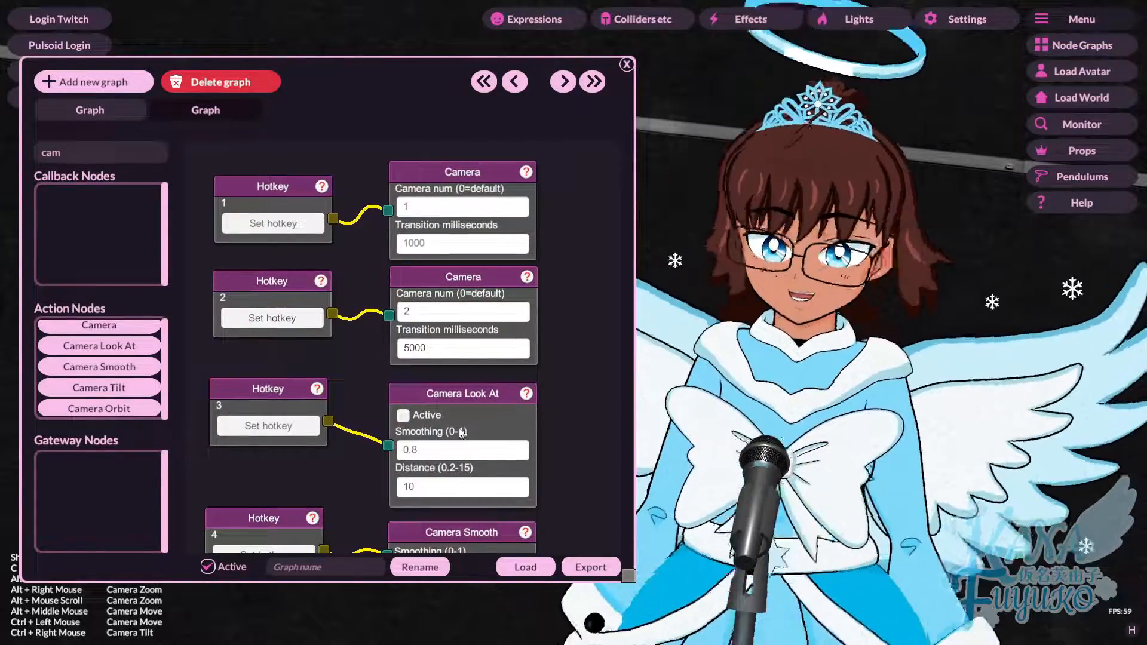
# Try a WebSocket Command node as a second trigger for the first Camera node, and remove it again.
pyautogui.moveTo(426, 321); pyautogui.dragTo(491, 390)
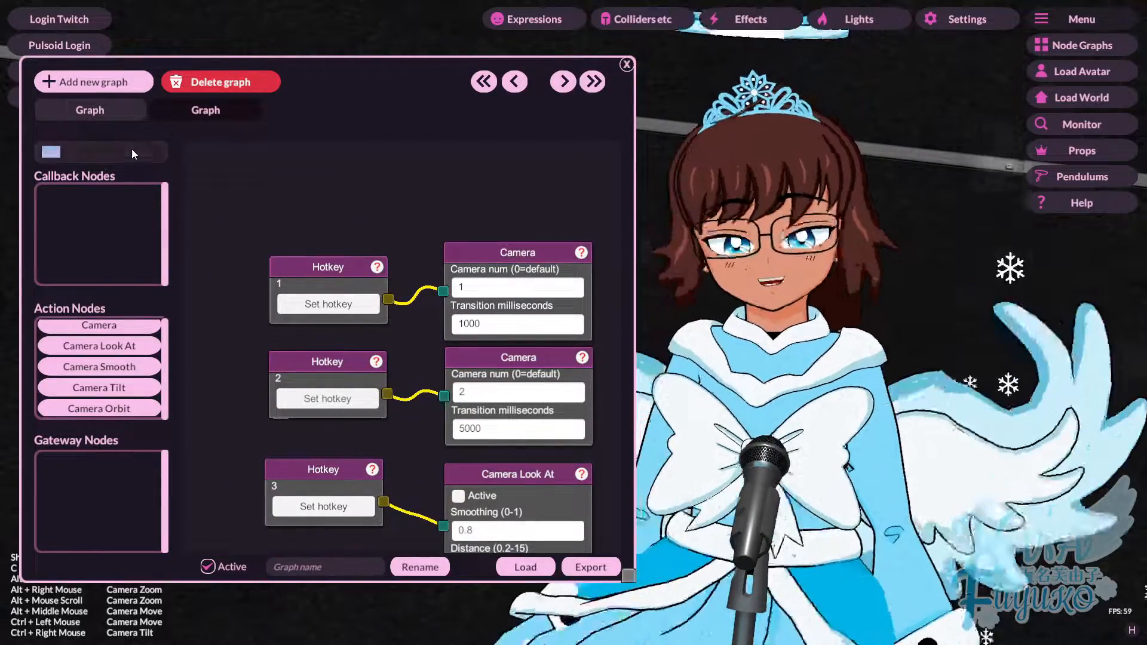
pyautogui.click(127, 152)
pyautogui.write('web')
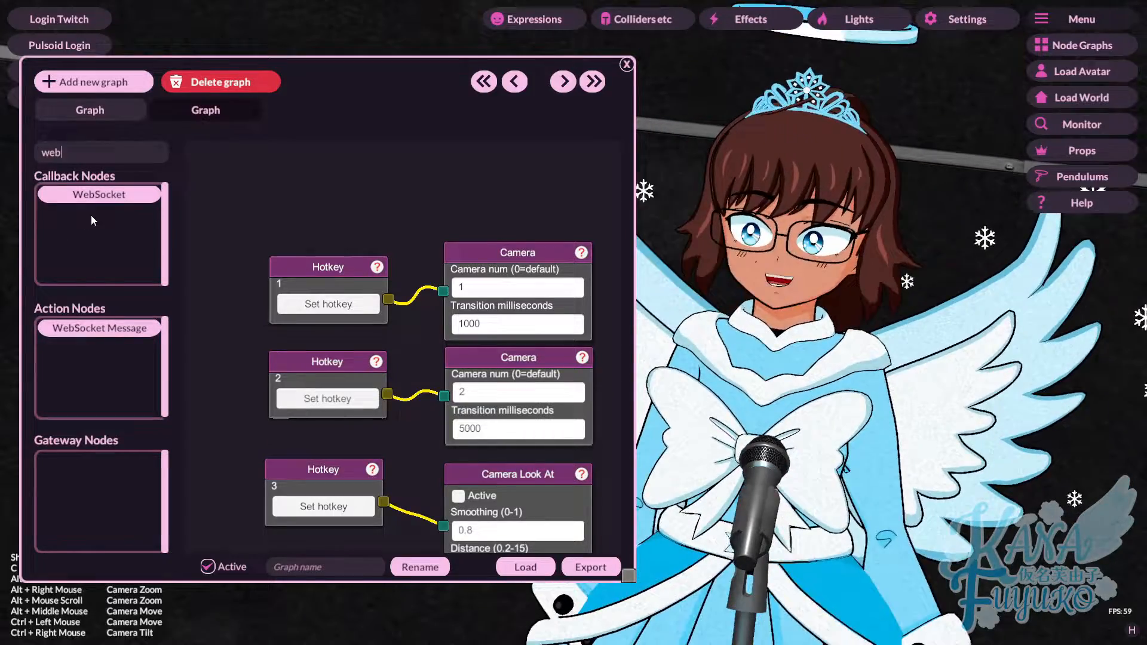
pyautogui.moveTo(96, 195); pyautogui.dragTo(270, 189)
pyautogui.moveTo(399, 235); pyautogui.dragTo(445, 296)
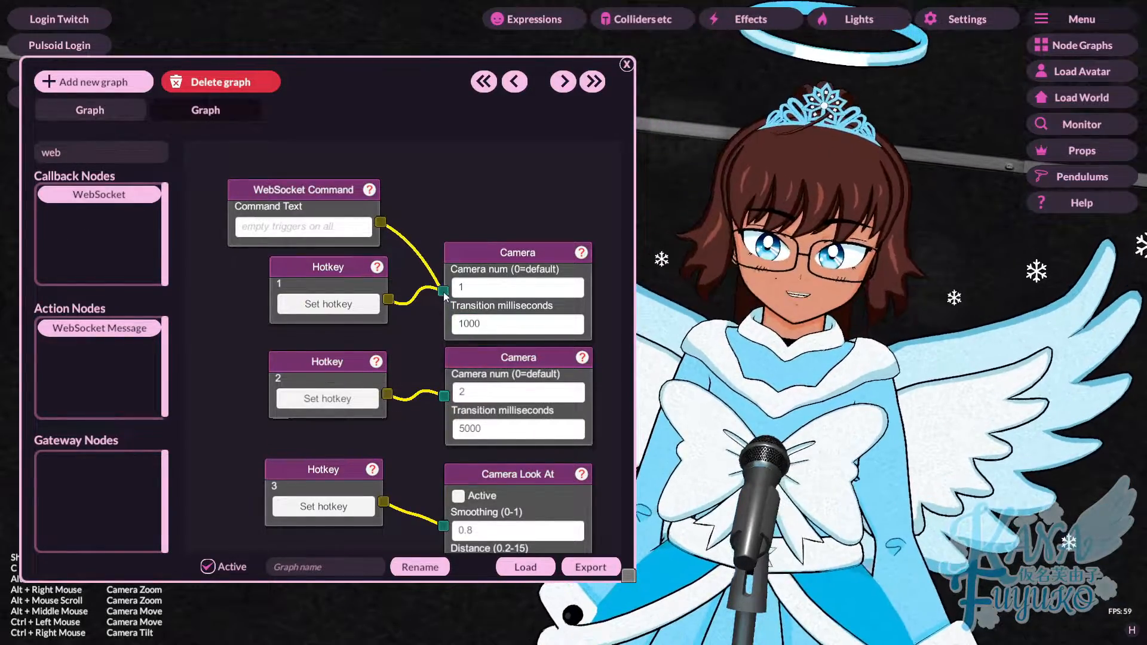
pyautogui.rightClick(285, 182)
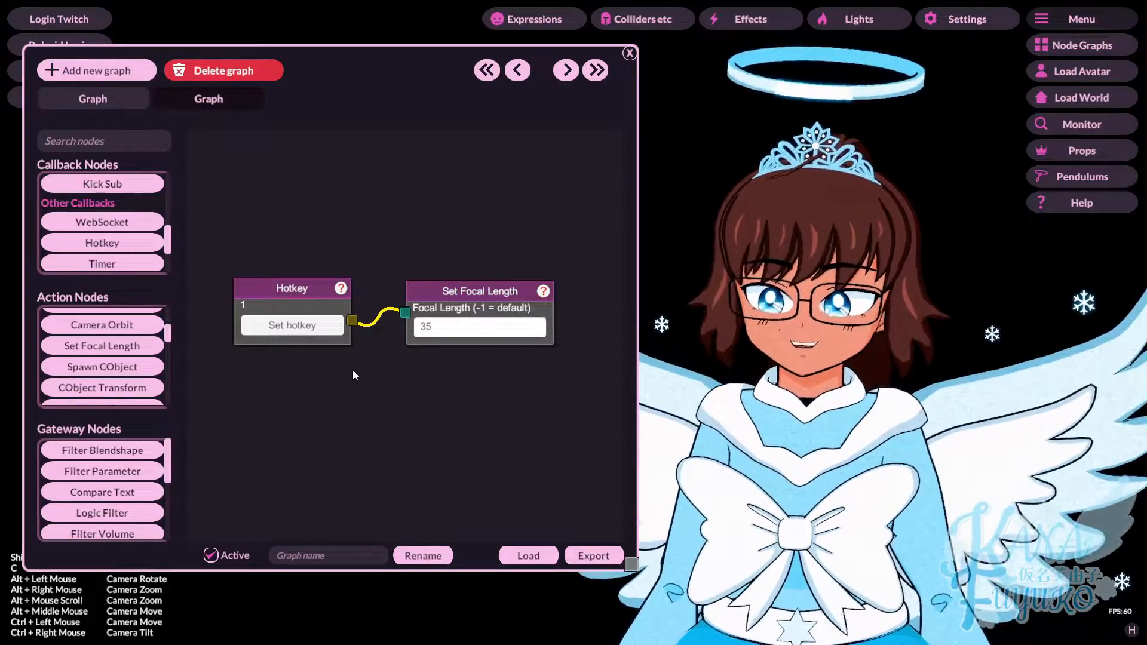
# Trigger the Set Focal Length node's 35 mm value with hotkey 1 and examine the avatar from near and far.
pyautogui.scroll(1, 107, 353)
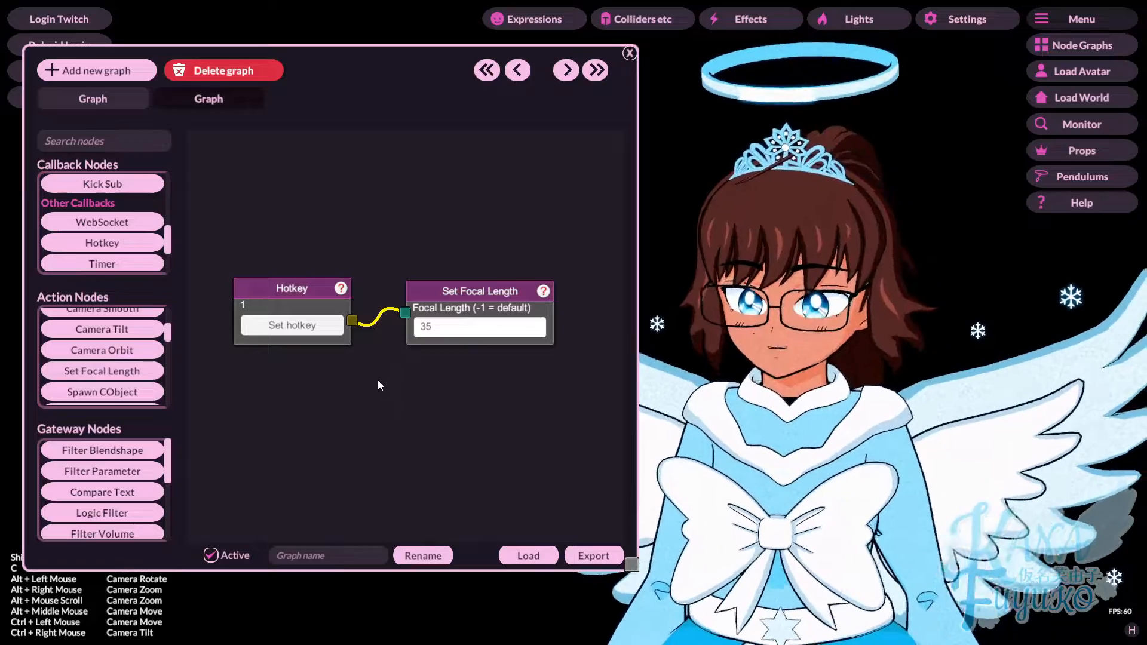
pyautogui.press('1')
pyautogui.keyDown('alt'); pyautogui.moveTo(711, 335); pyautogui.dragTo(766, 317, button='middle'); pyautogui.keyUp('alt')
pyautogui.keyDown('alt'); pyautogui.scroll(5, 801, 332); pyautogui.keyUp('alt')
pyautogui.keyDown('alt'); pyautogui.scroll(4, 783, 321); pyautogui.keyUp('alt')
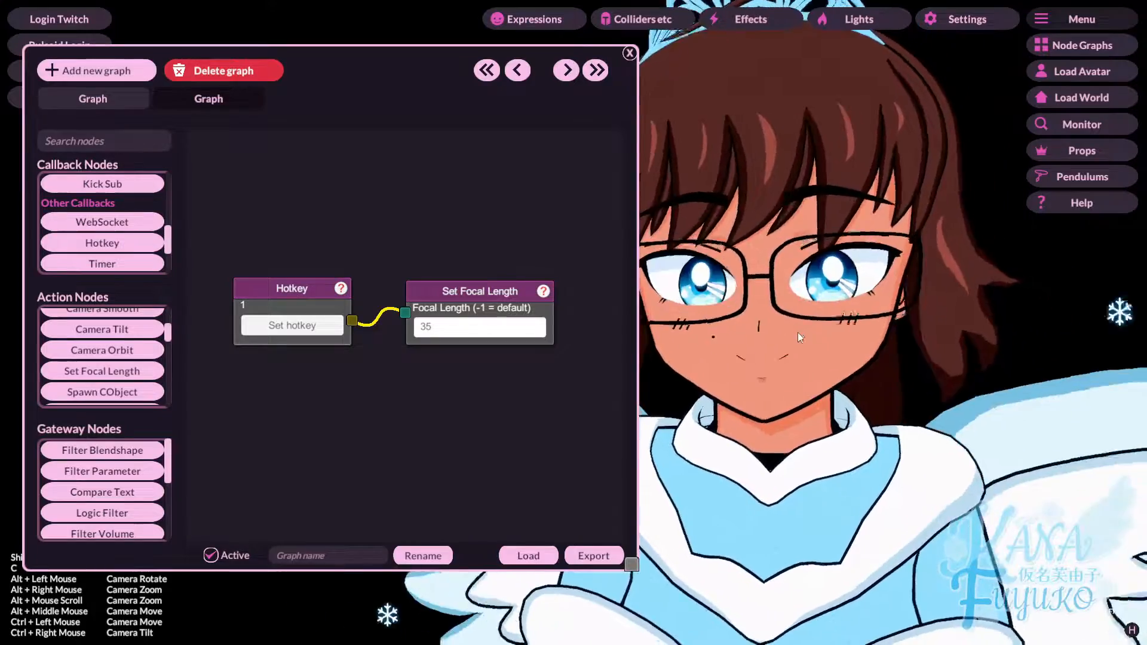
pyautogui.keyDown('alt'); pyautogui.scroll(-4, 797, 332); pyautogui.keyUp('alt')
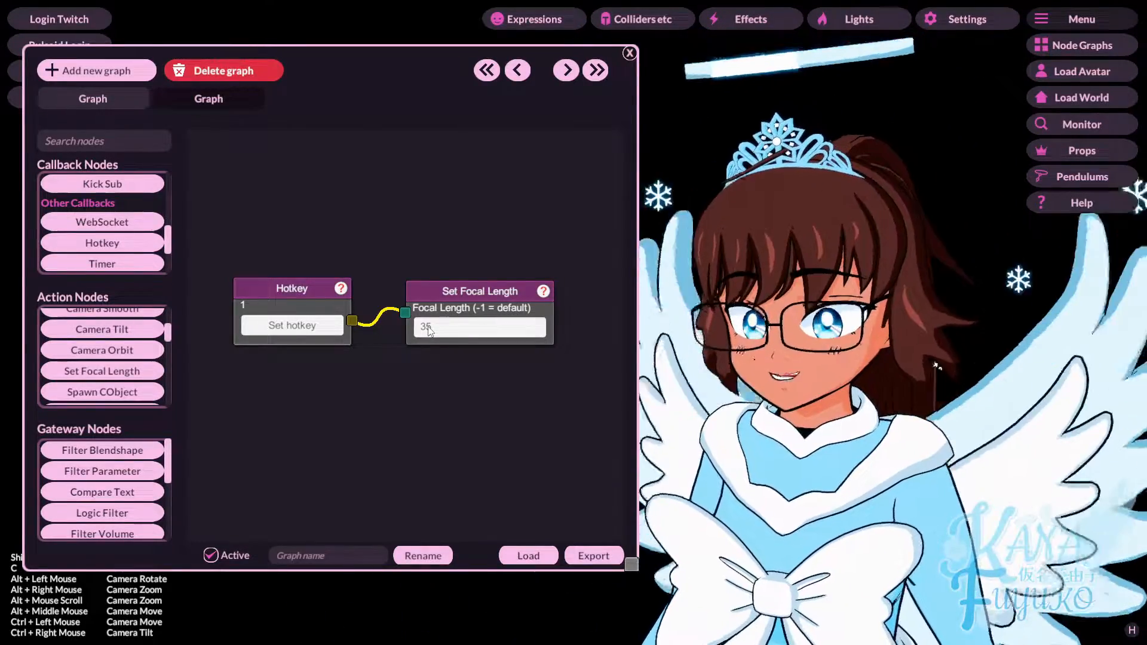
pyautogui.keyDown('alt'); pyautogui.scroll(5, 793, 525); pyautogui.keyUp('alt')
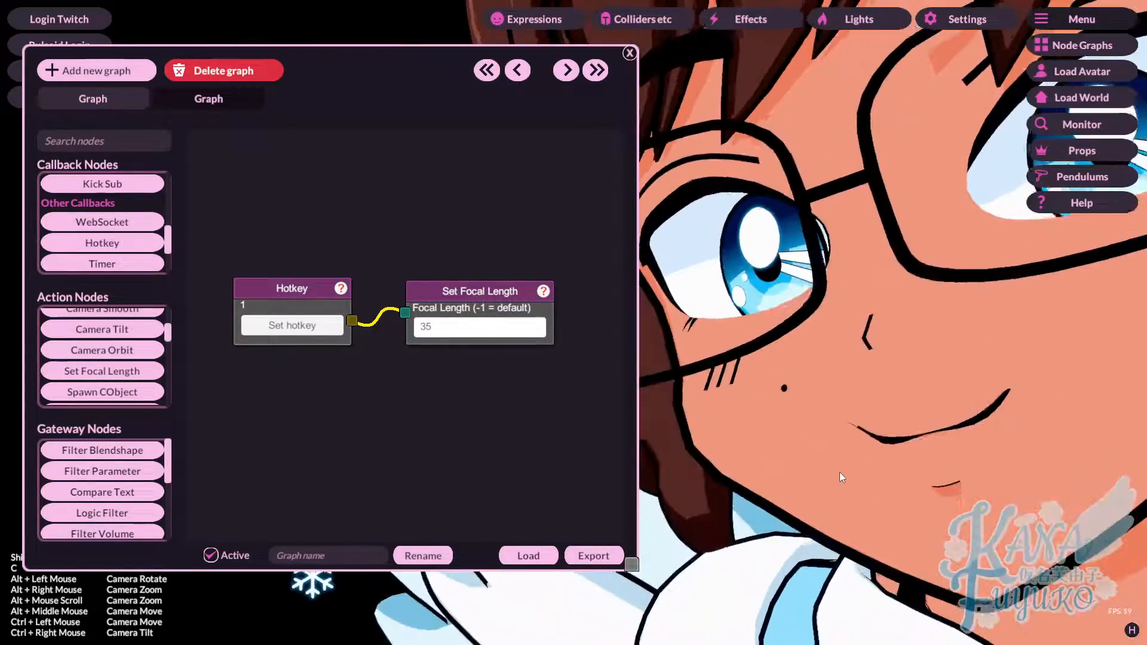
pyautogui.keyDown('alt'); pyautogui.scroll(-5, 844, 467); pyautogui.keyUp('alt')
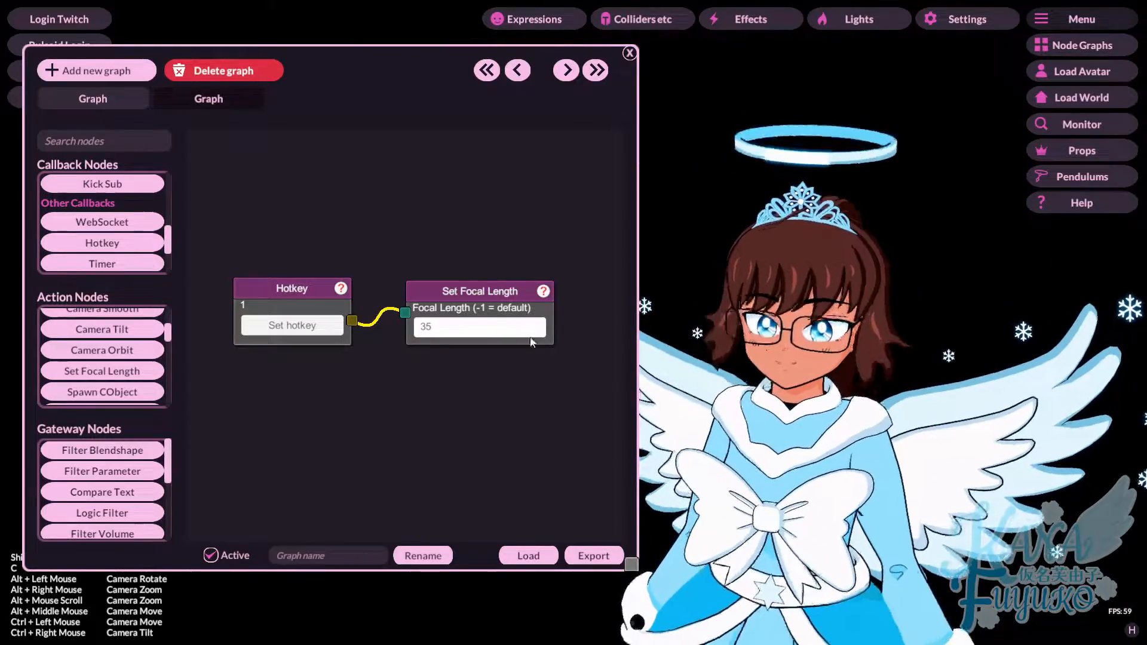
# Set the Set Focal Length node's focal length to 135.
pyautogui.click(477, 329)
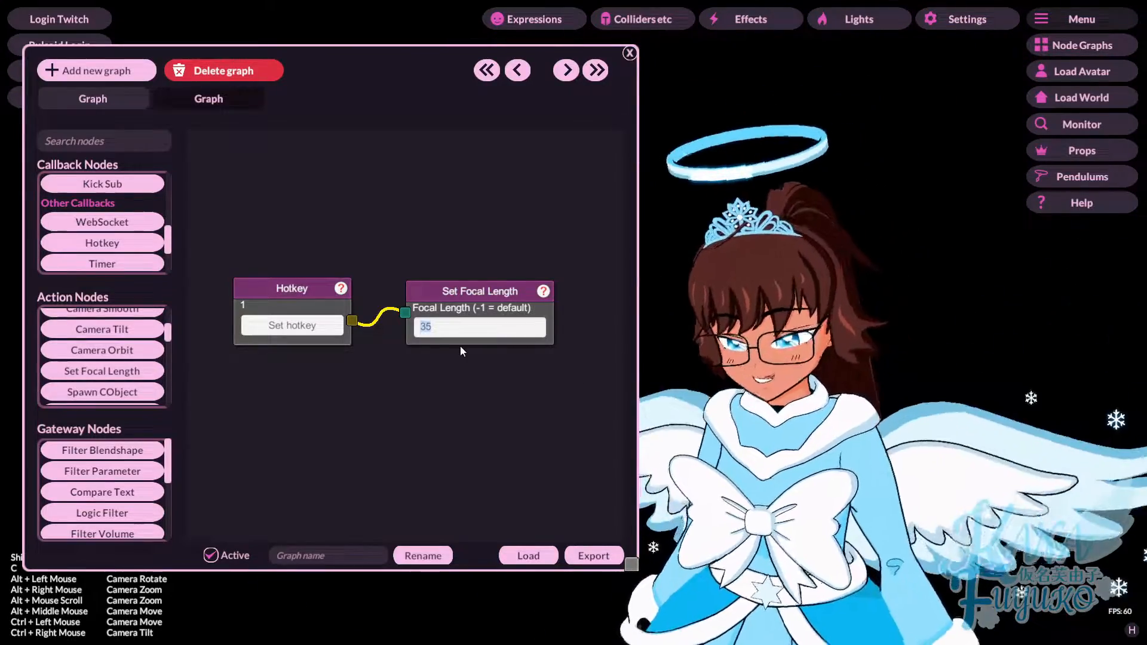
pyautogui.write('135')
pyautogui.press('Return')
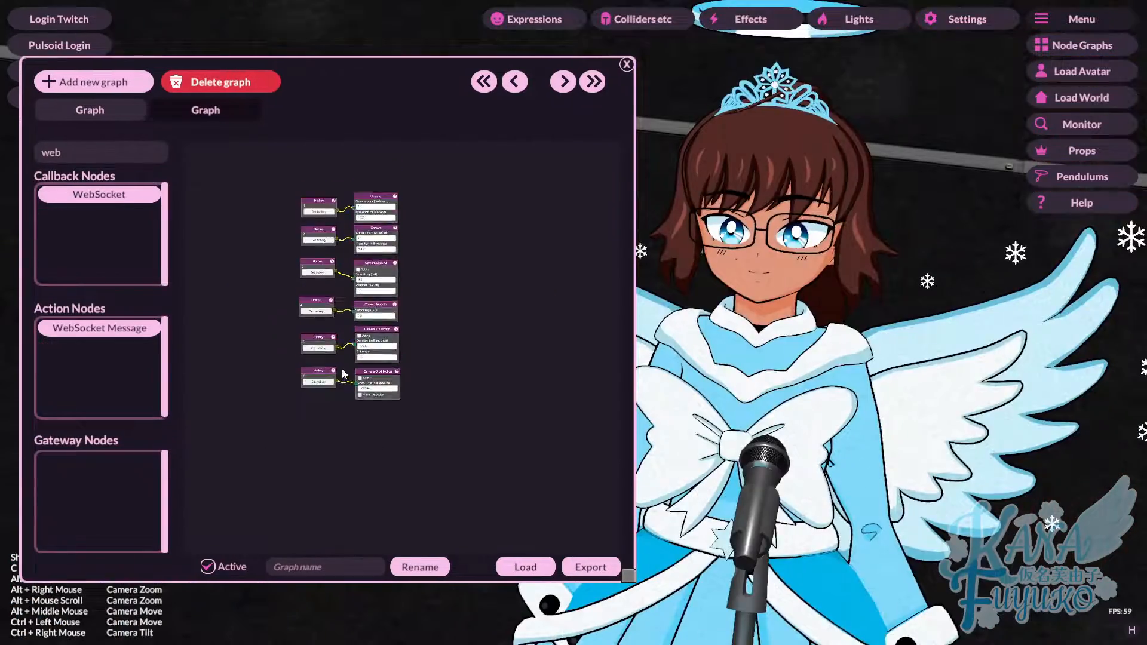
# Close the node graph window after reviewing the camera nodes, and tilt the camera until the avatar view is level.
pyautogui.scroll(5, 342, 369)
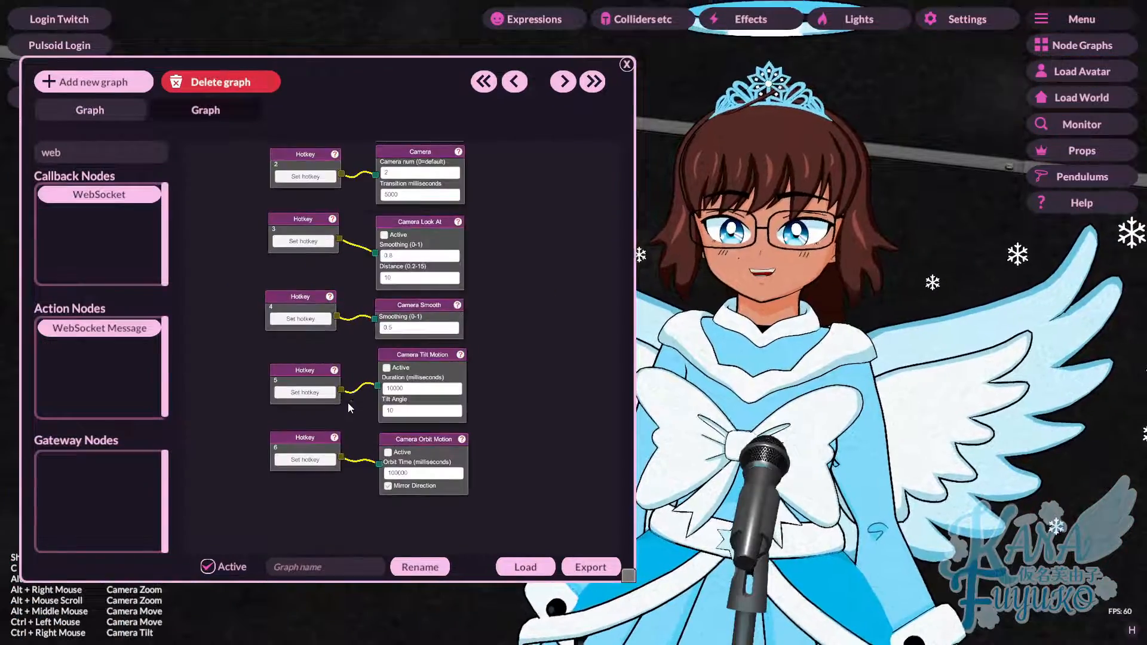
pyautogui.moveTo(432, 75); pyautogui.dragTo(457, 83)
pyautogui.moveTo(479, 255); pyautogui.dragTo(472, 343, button='middle')
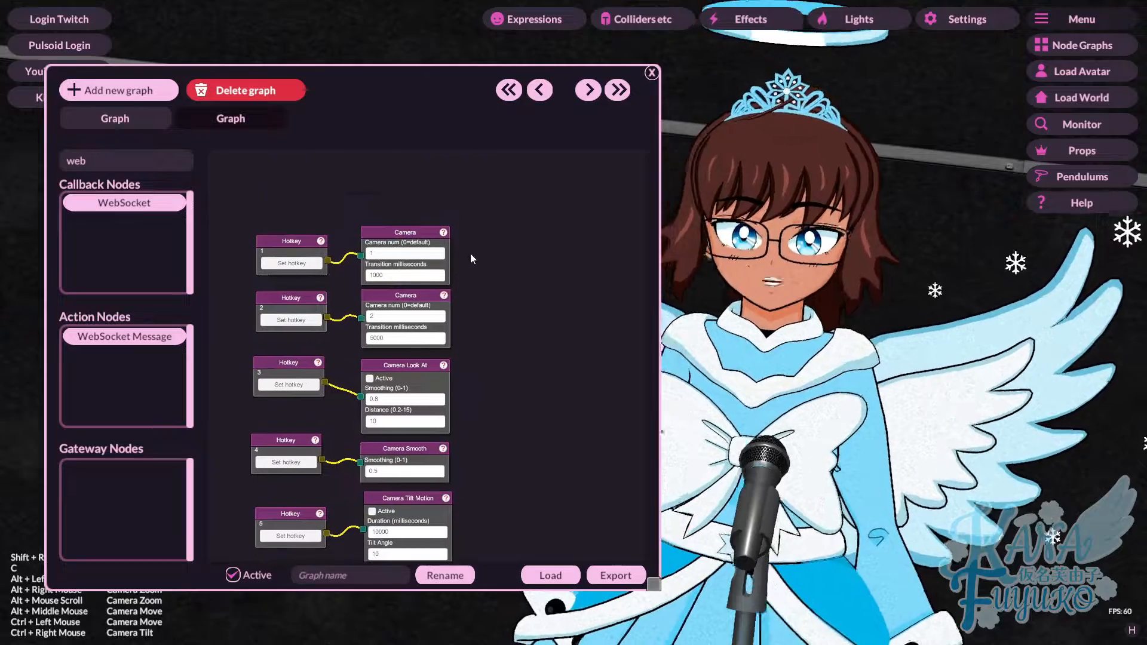
pyautogui.click(651, 74)
pyautogui.keyDown('ctrl'); pyautogui.moveTo(583, 206); pyautogui.dragTo(568, 206); pyautogui.keyUp('ctrl')
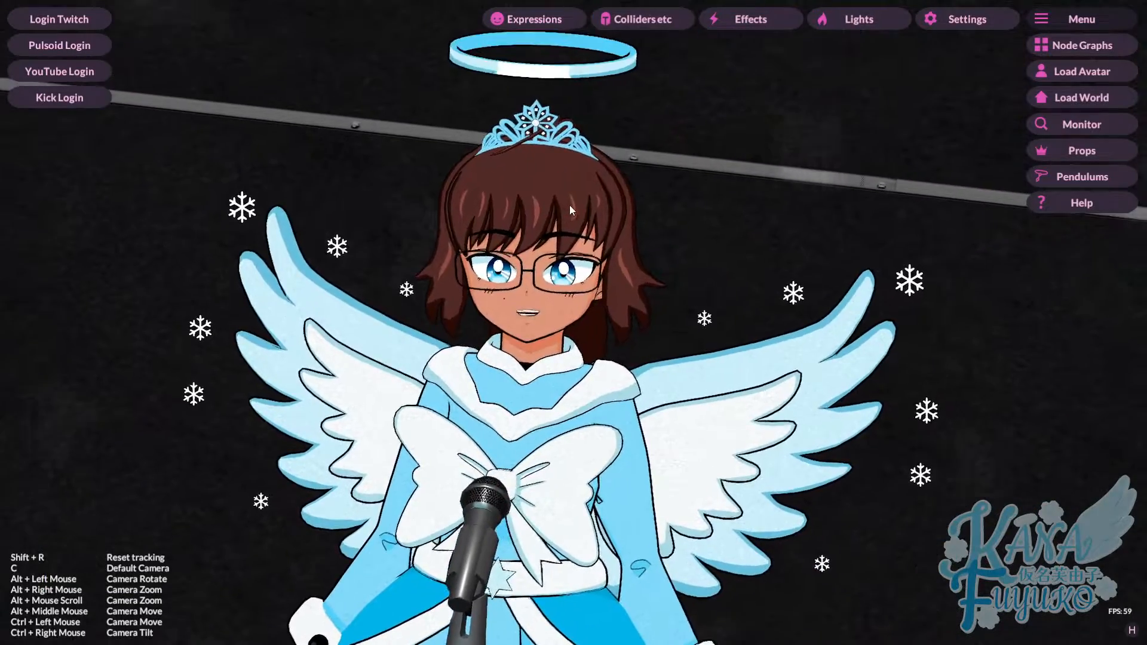
pyautogui.moveTo(567, 198)
pyautogui.keyDown('ctrl'); pyautogui.mouseDown(button='right')
pyautogui.moveTo(555, 212)
pyautogui.moveTo(571, 207)
pyautogui.mouseUp(button='right'); pyautogui.keyUp('ctrl')
pyautogui.keyDown('ctrl'); pyautogui.moveTo(571, 207); pyautogui.dragTo(629, 211); pyautogui.keyUp('ctrl')
# Open the camera settings and examine how the avatar looks at 135 mm focal length from near and far.
pyautogui.click(963, 24)
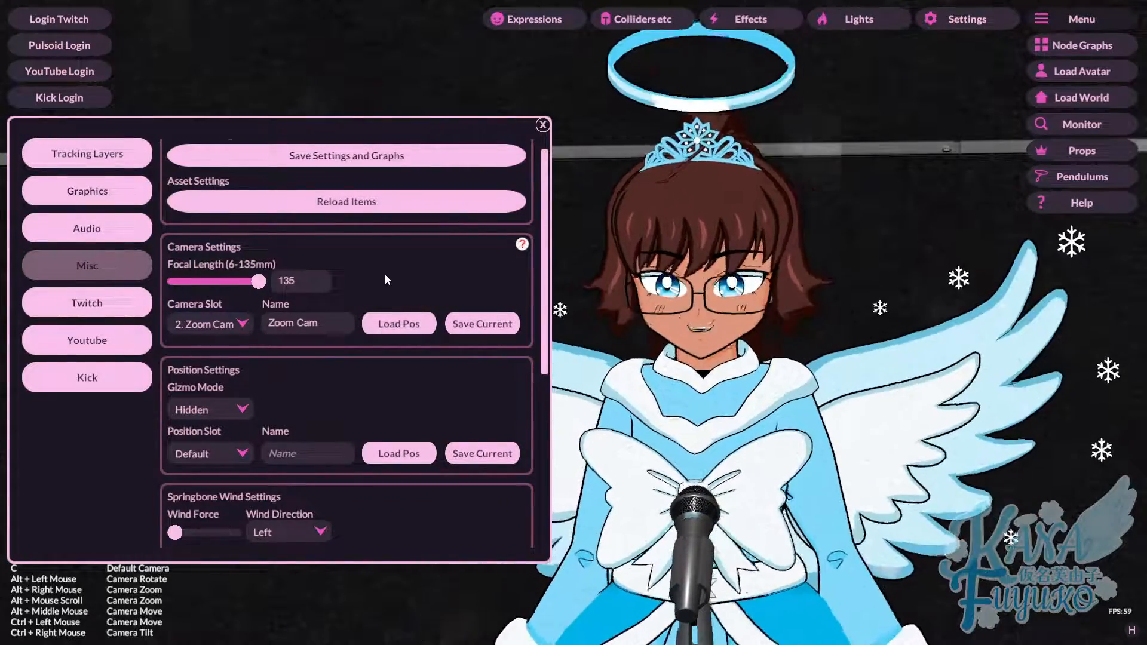
pyautogui.keyDown('alt'); pyautogui.scroll(5, 774, 351); pyautogui.keyUp('alt')
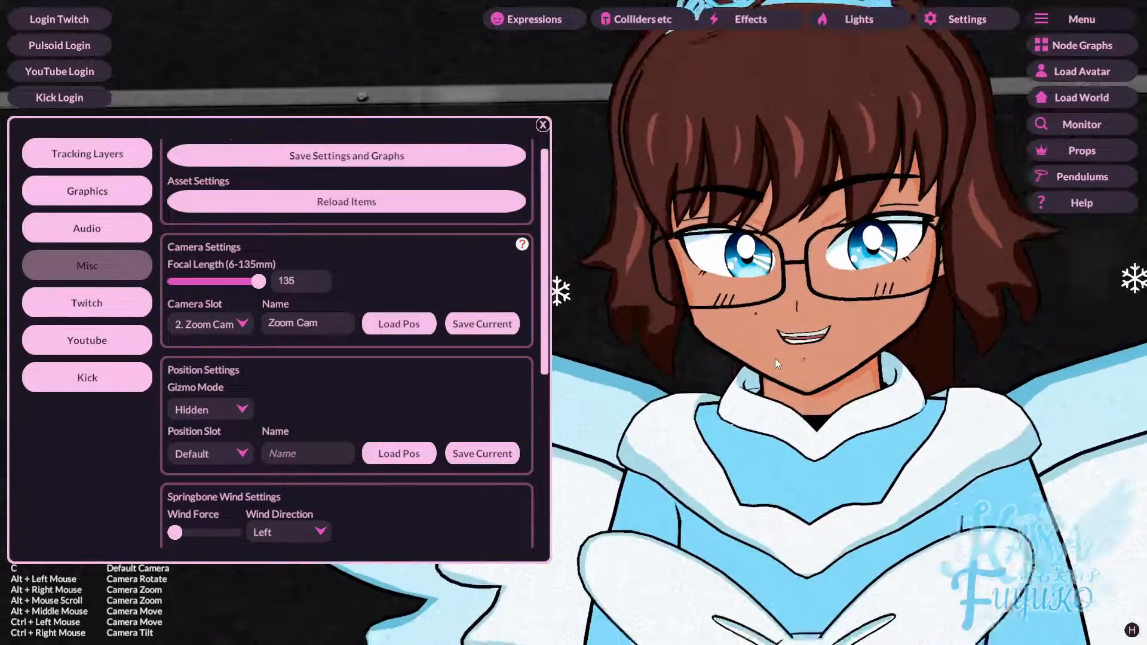
pyautogui.keyDown('alt'); pyautogui.scroll(4, 772, 364); pyautogui.keyUp('alt')
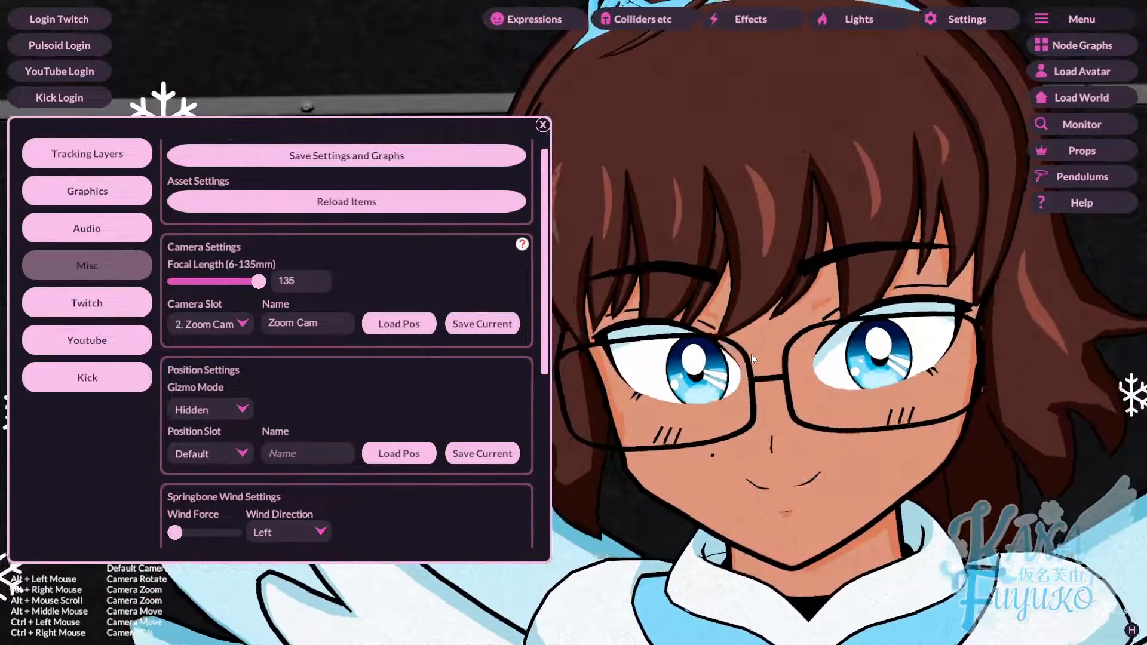
pyautogui.keyDown('alt'); pyautogui.scroll(-4, 754, 356); pyautogui.keyUp('alt')
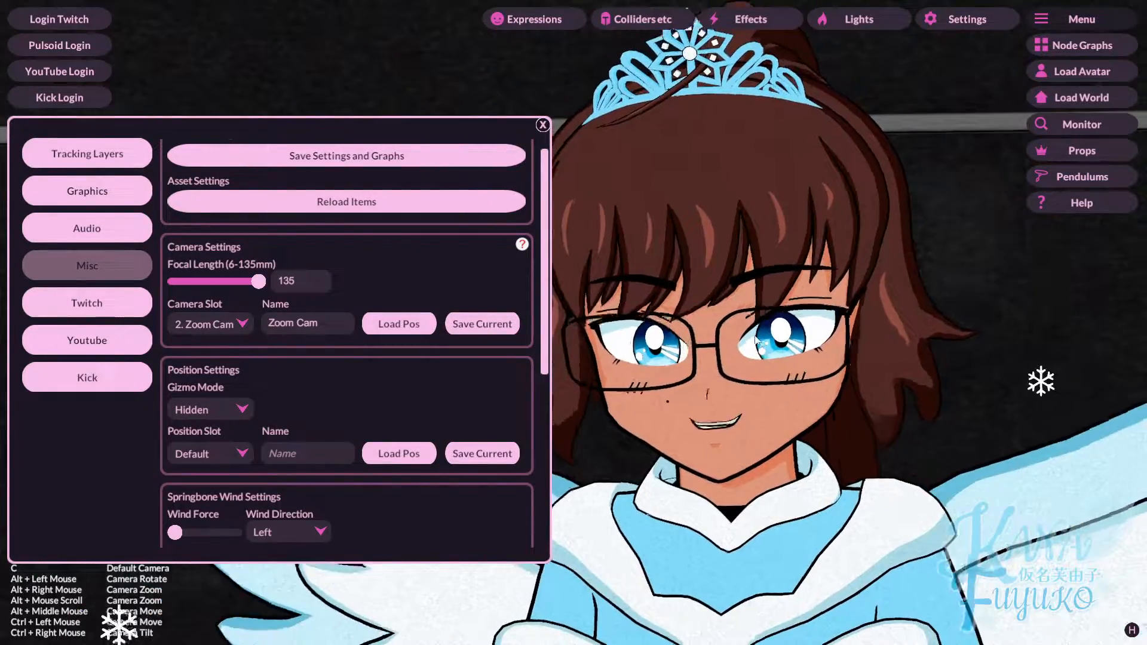
pyautogui.keyDown('alt'); pyautogui.scroll(-6, 752, 326); pyautogui.keyUp('alt')
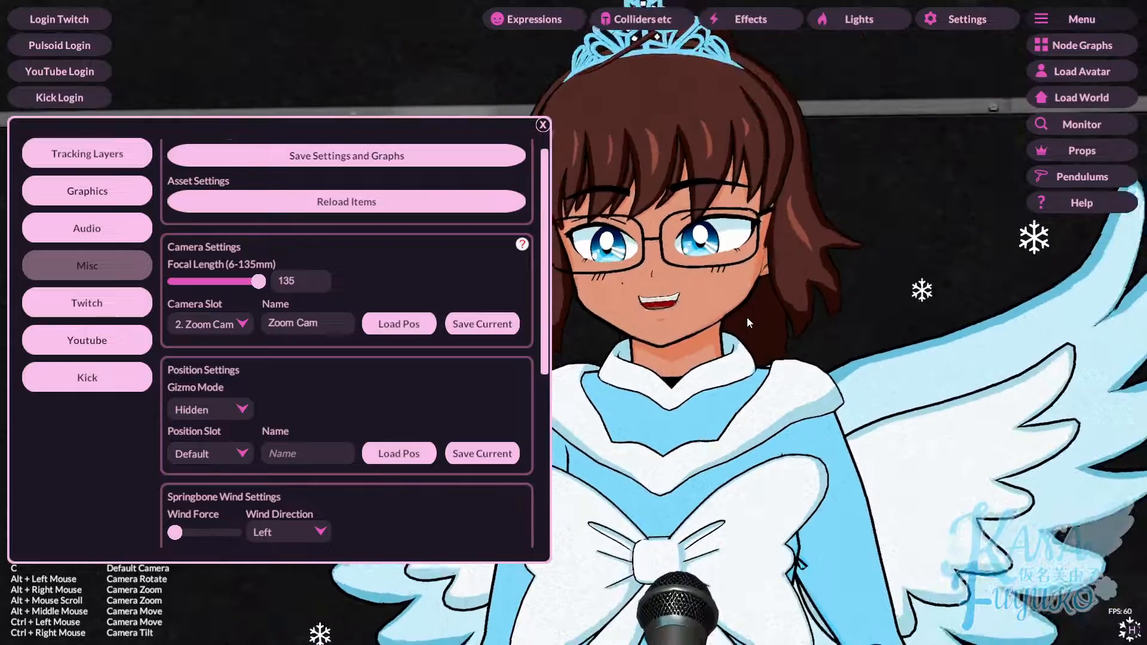
pyautogui.keyDown('alt'); pyautogui.scroll(-3, 754, 316); pyautogui.keyUp('alt')
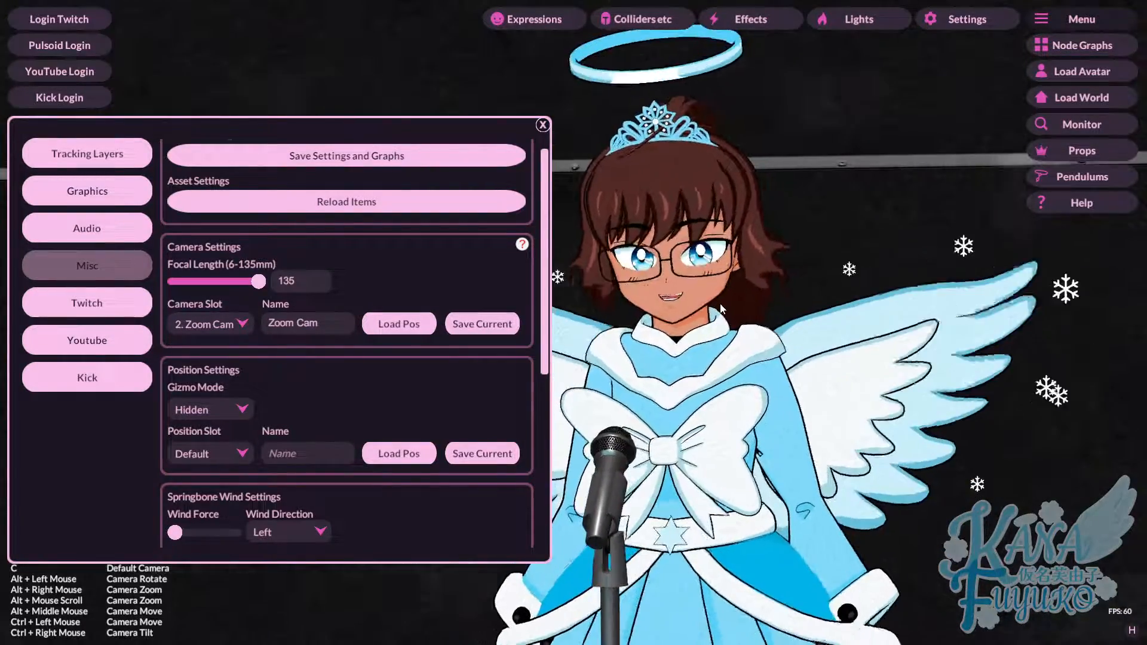
pyautogui.keyDown('alt'); pyautogui.scroll(2, 740, 305); pyautogui.keyUp('alt')
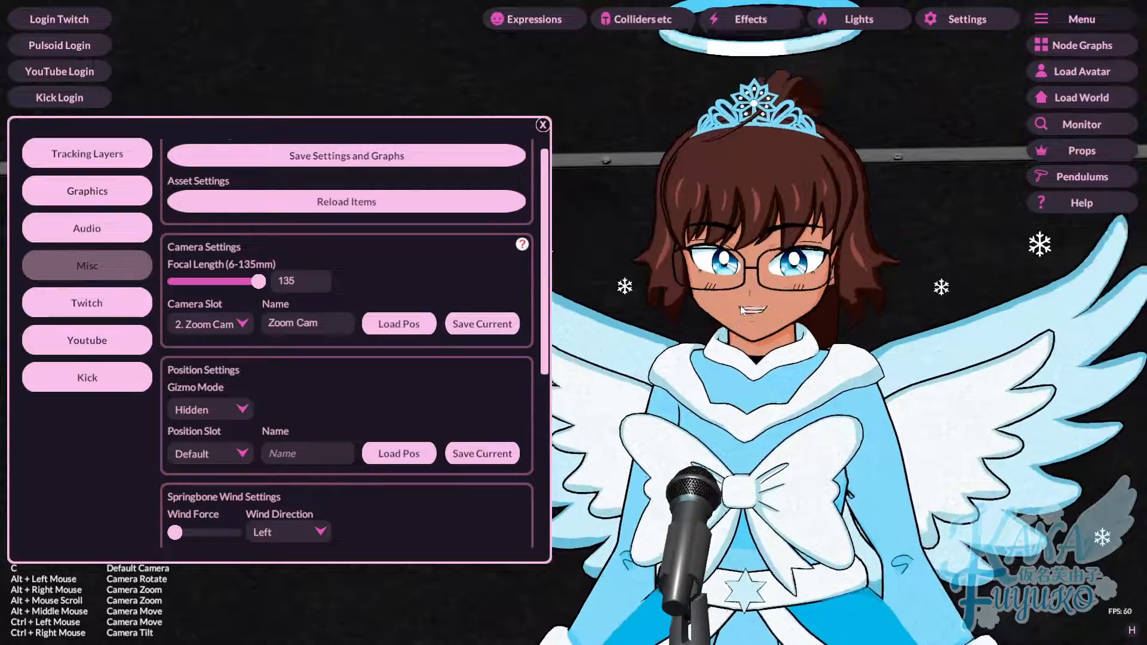